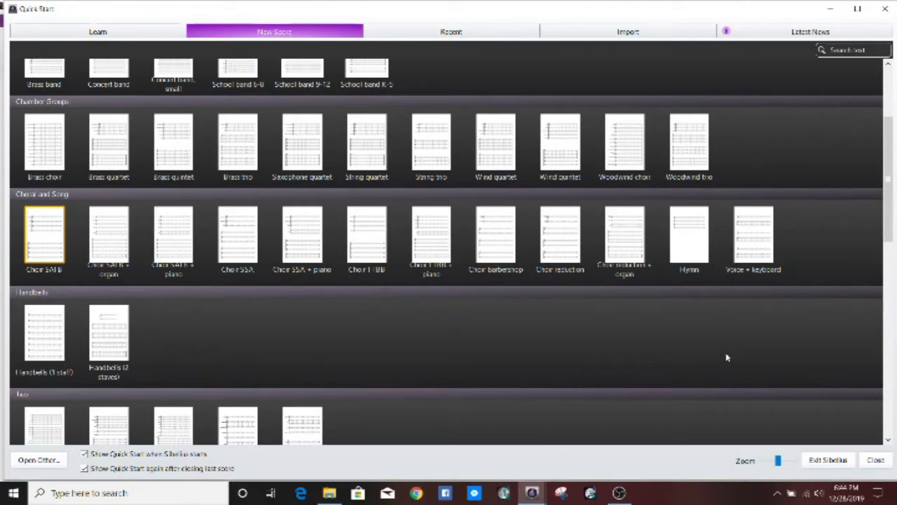
- Choose the String quartet template, set the time signature to 4/4, and create the score
scroll(727, 358, up, 3)
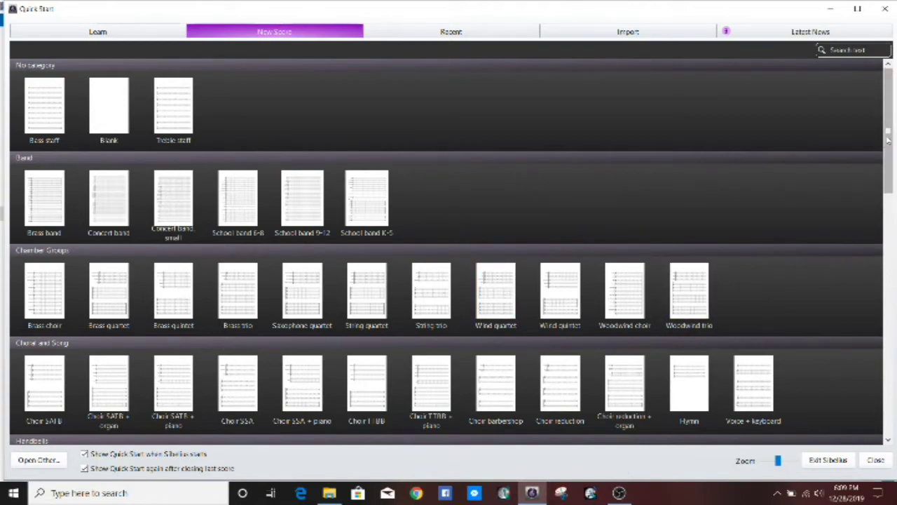
drag(888, 141, 888, 181)
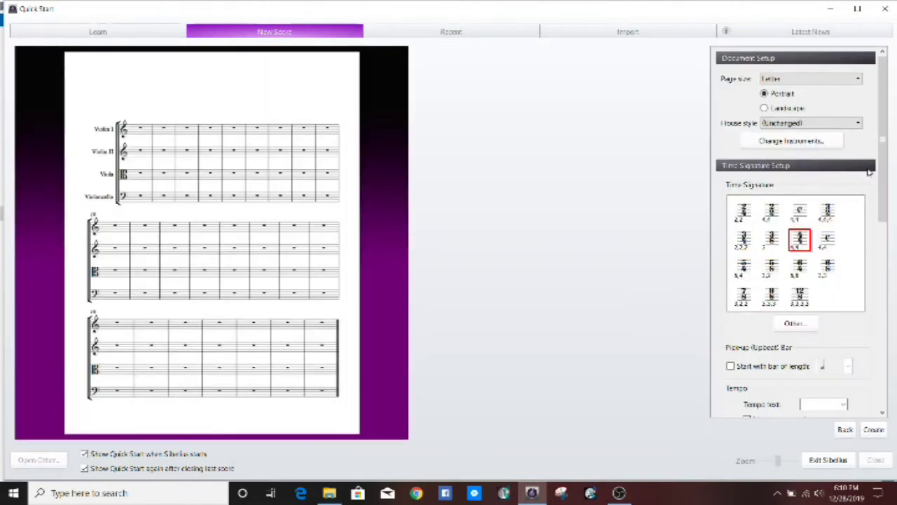
scroll(885, 170, down, 2)
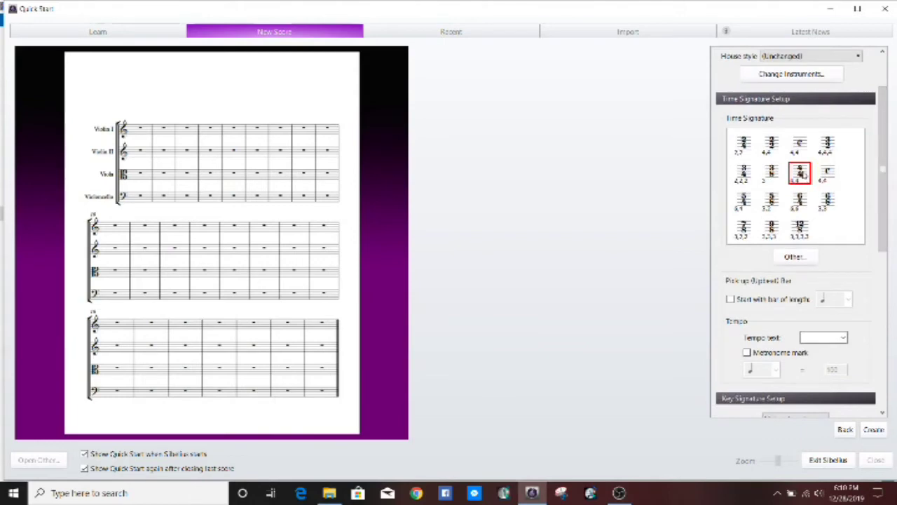
drag(880, 195, 885, 349)
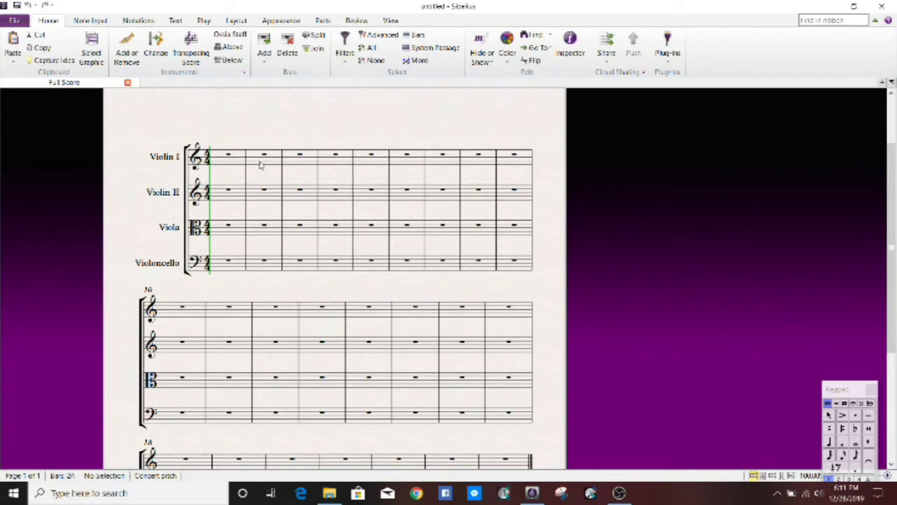
- Change bars 2, 3 and 4 of Violin I to 3/4, 2/4 and 6/8 time
click(260, 163)
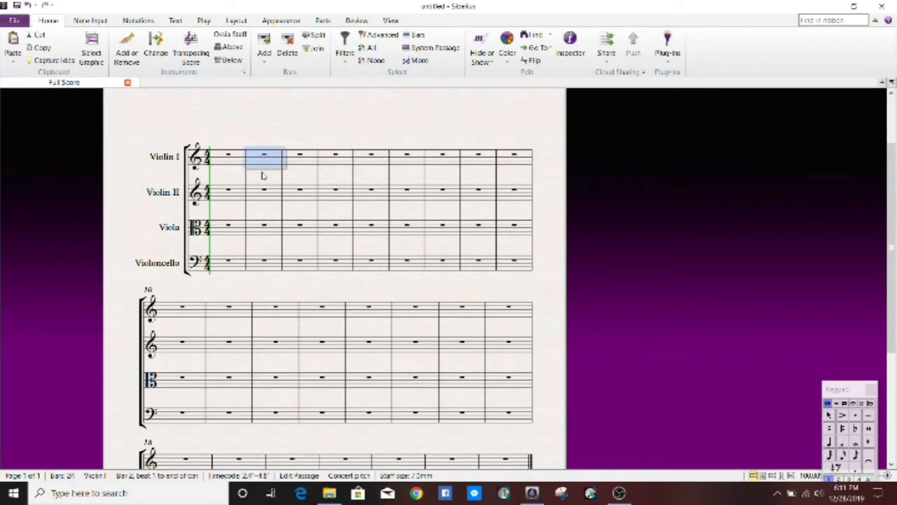
key(alt+o)
key(t)
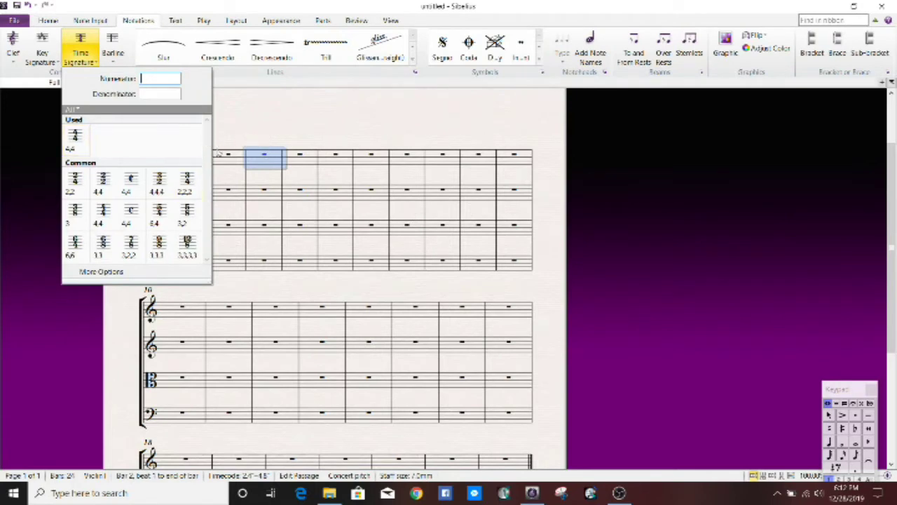
click(191, 184)
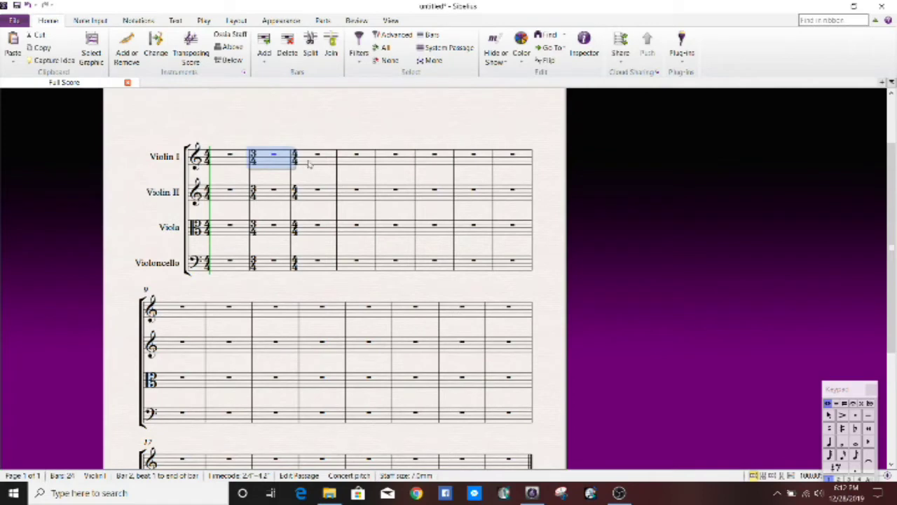
click(309, 163)
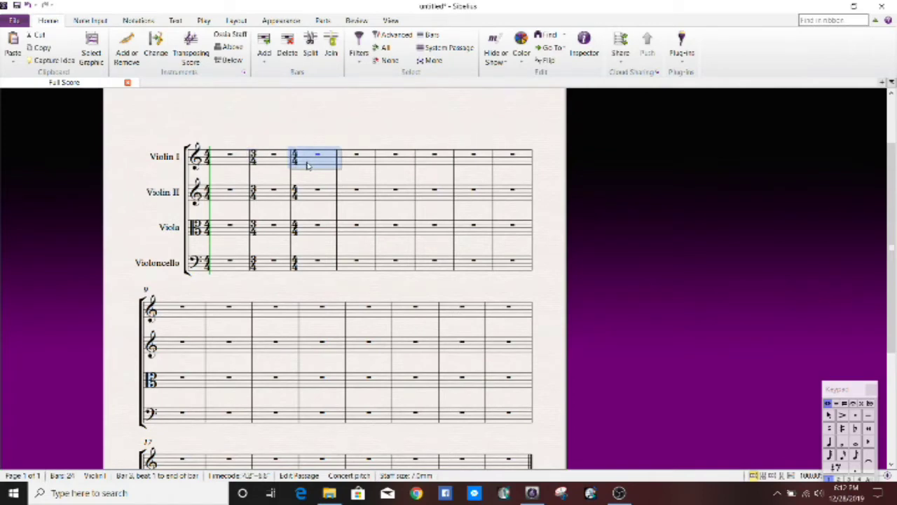
key(t)
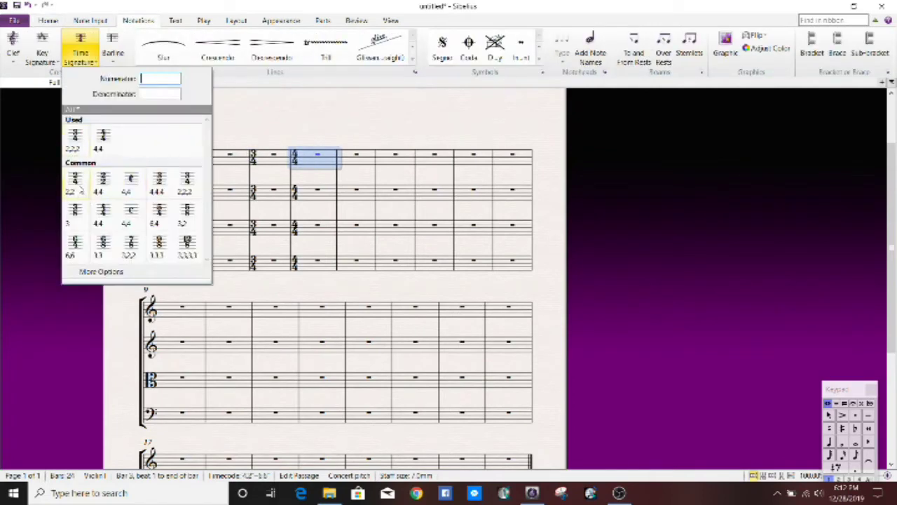
click(79, 189)
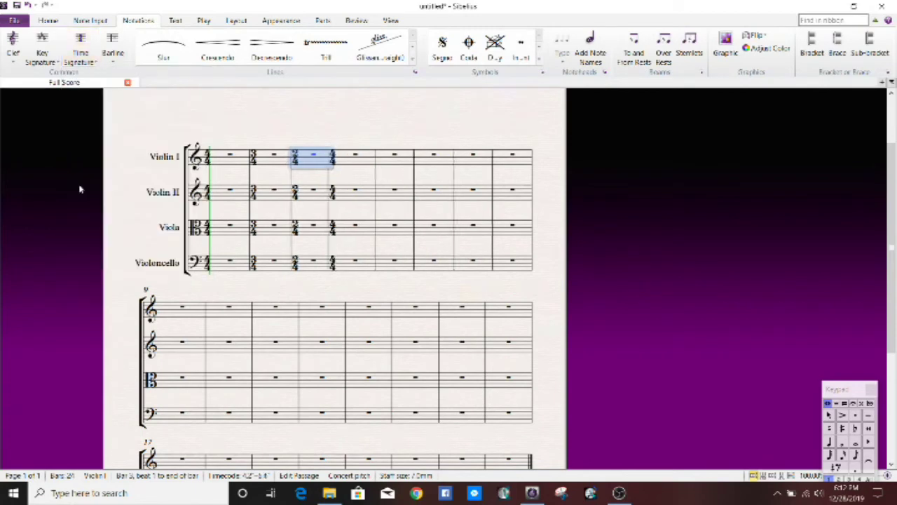
click(350, 165)
key(t)
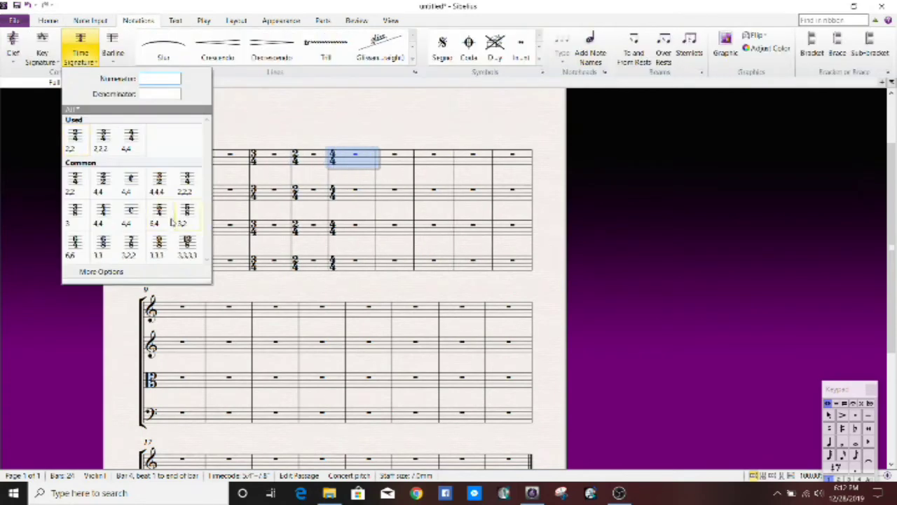
click(103, 249)
key(Escape)
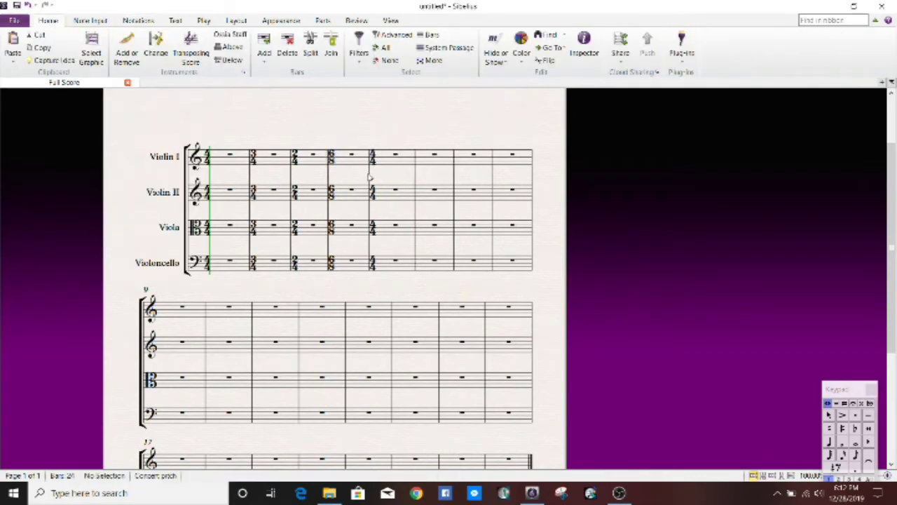
- Add a system break at the bar 5 barline so the first system ends after bar 4
click(370, 177)
click(245, 22)
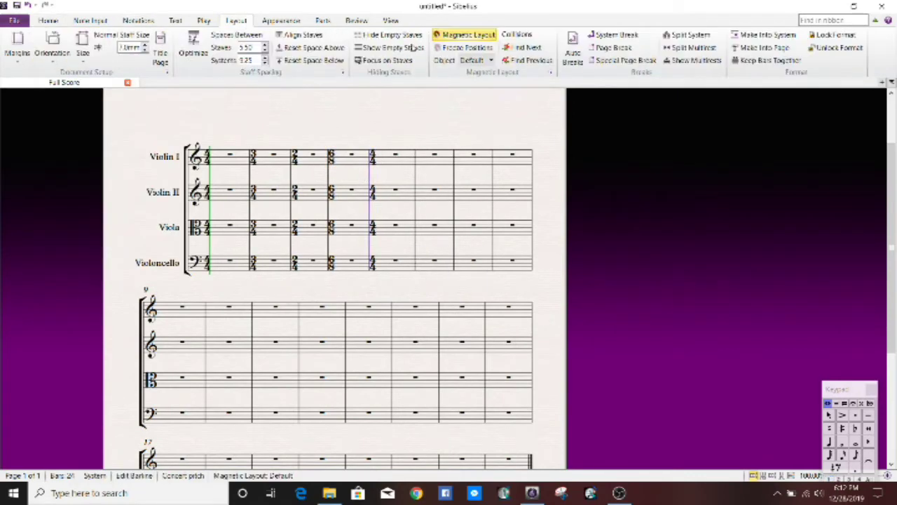
click(608, 34)
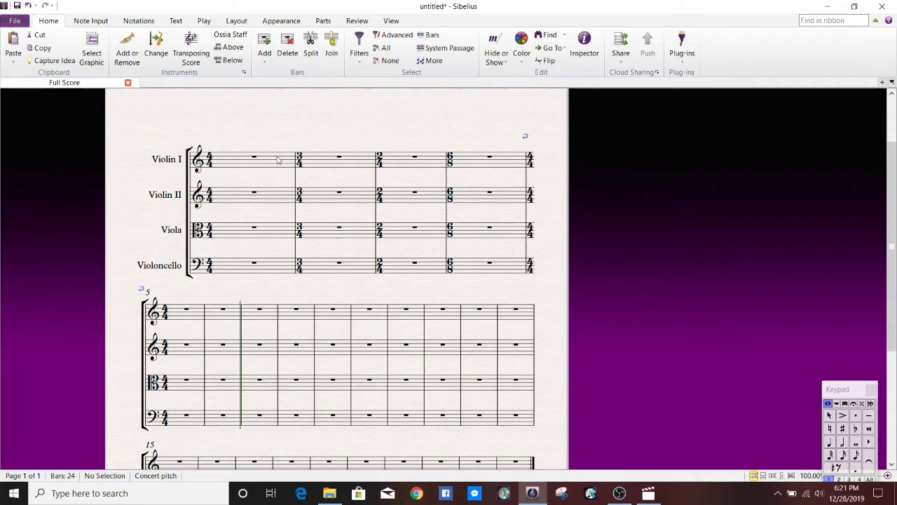
click(273, 234)
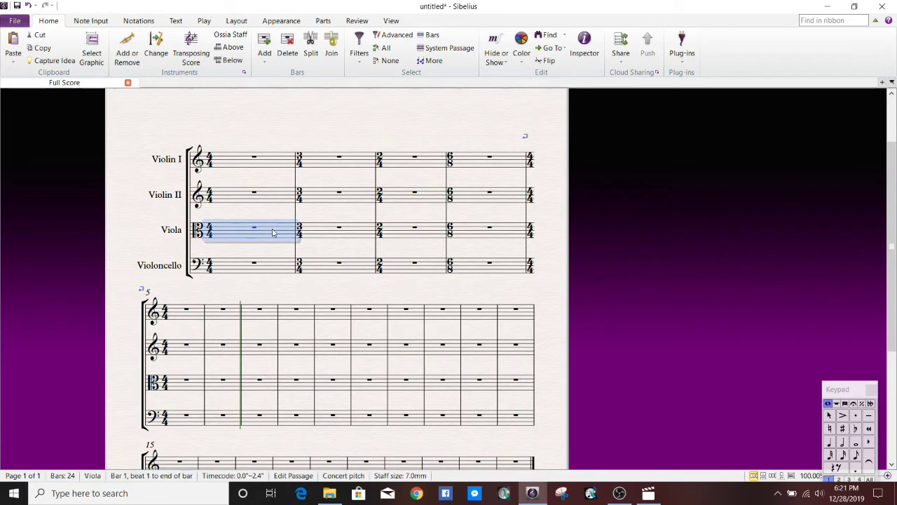
key(t)
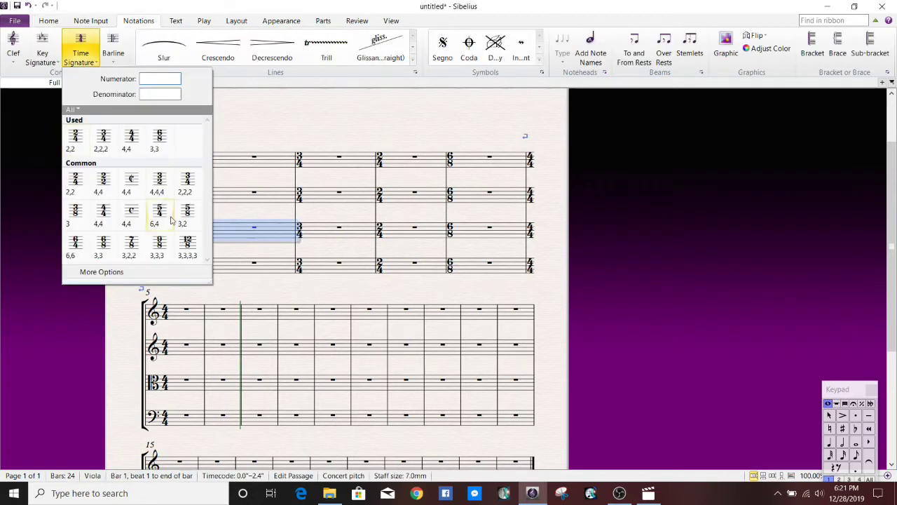
click(165, 219)
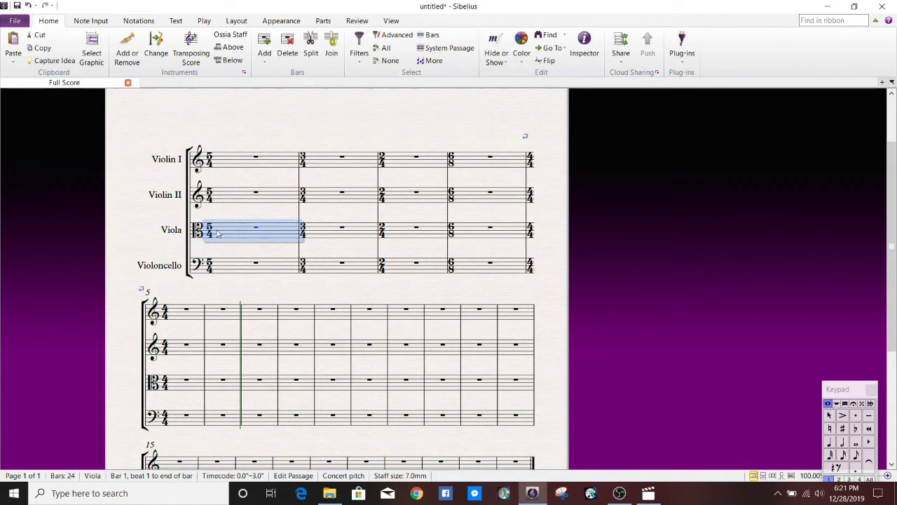
key(ctrl+z)
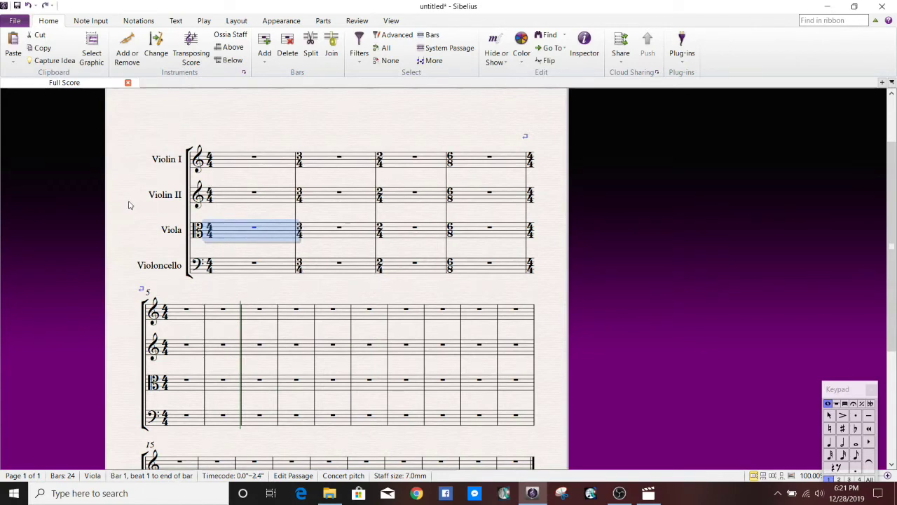
key(Escape)
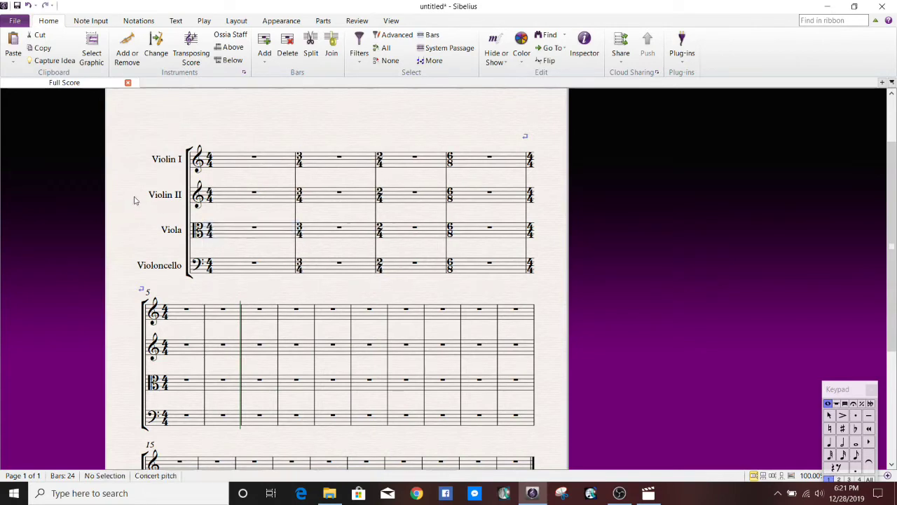
- Hide the opening 4/4 time signature using Hide or Show
click(210, 160)
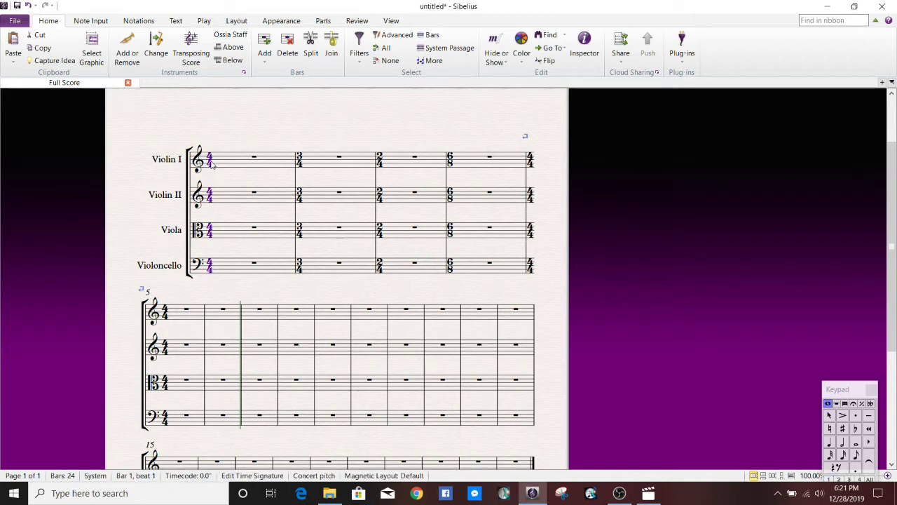
right_click(211, 164)
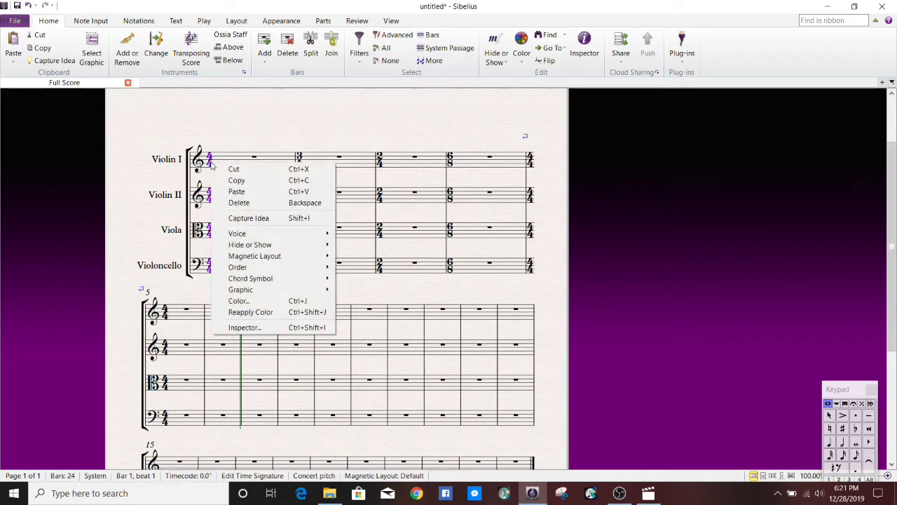
mouse_move(253, 245)
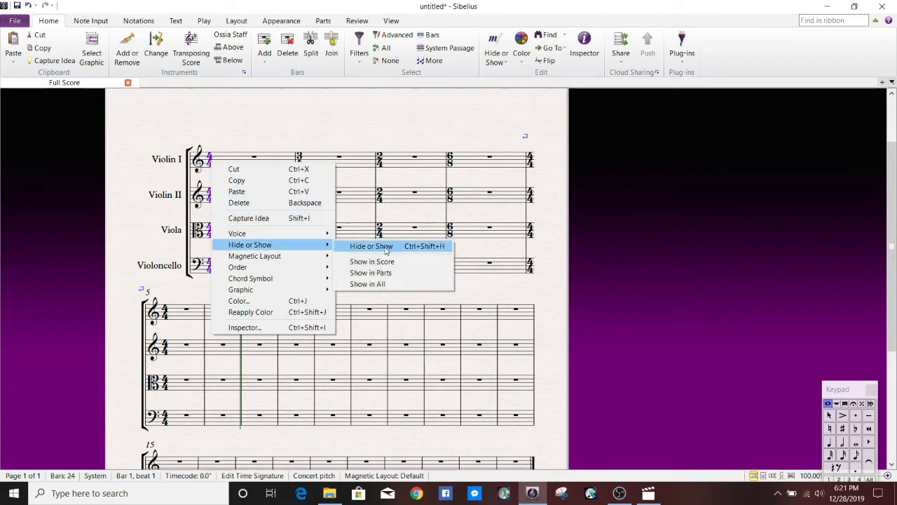
click(385, 248)
click(222, 145)
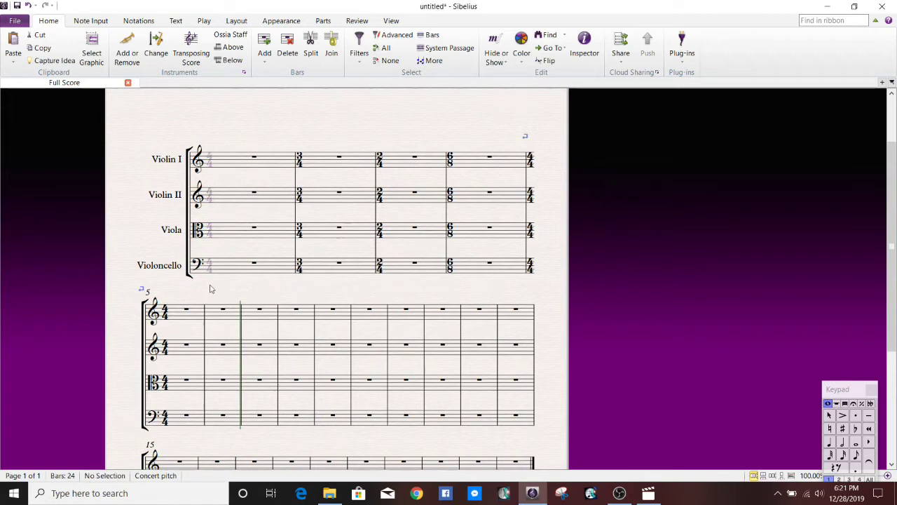
- Check the score in print preview, then return and reselect the hidden time signature
click(14, 21)
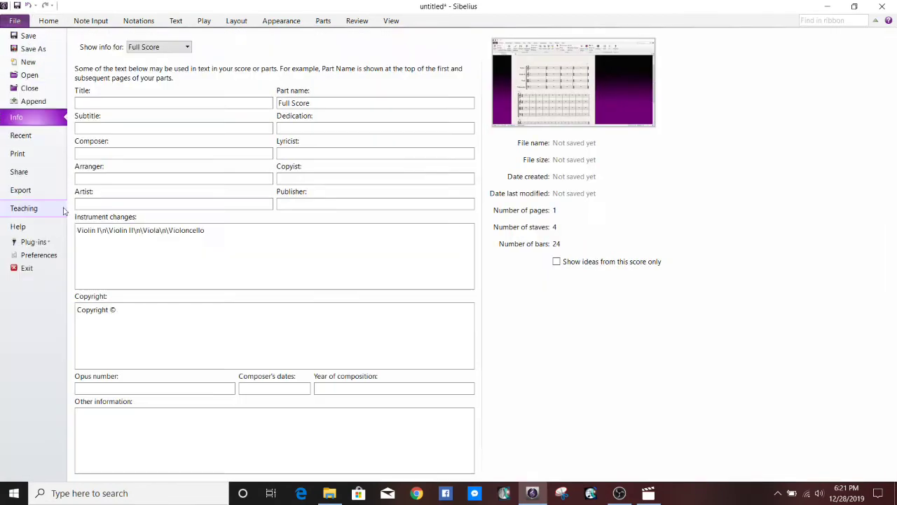
key(ctrl+p)
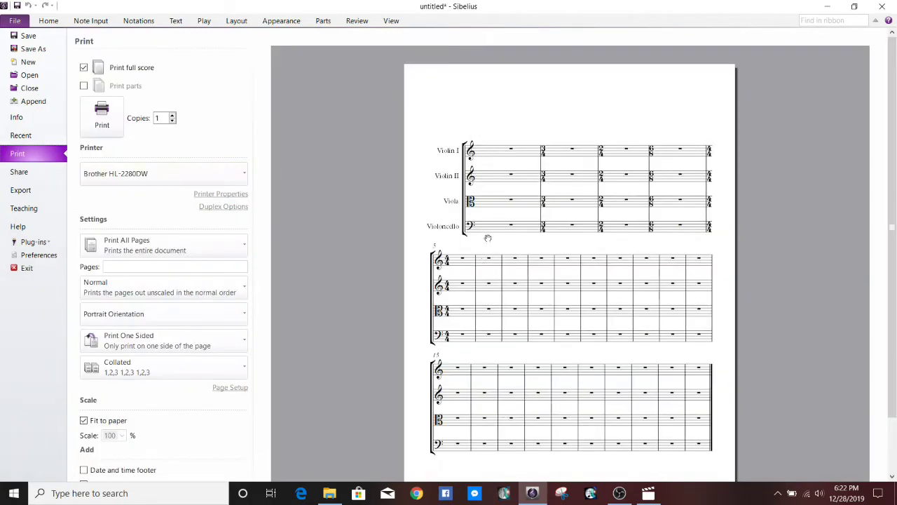
click(56, 21)
click(210, 161)
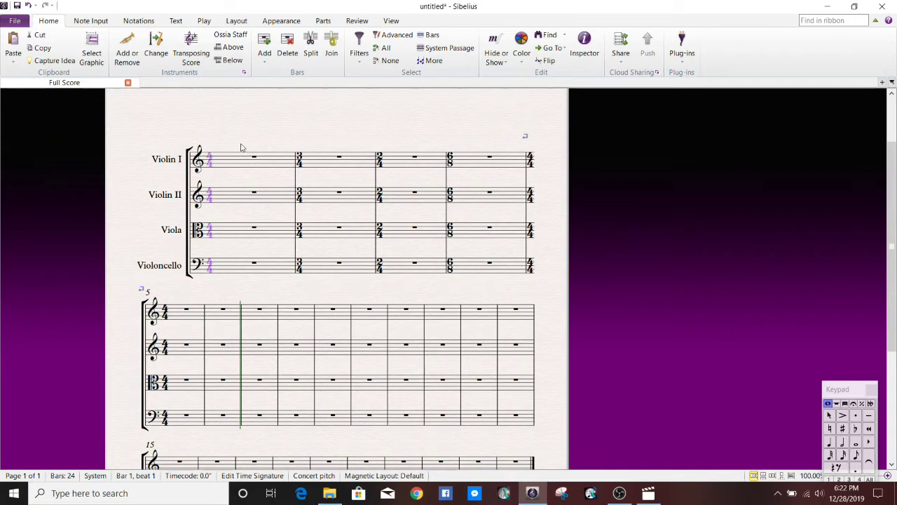
- Hide the 3/4, 2/4 and 6/8 time signatures in bars 2–4 with Ctrl+Shift+H
click(299, 160)
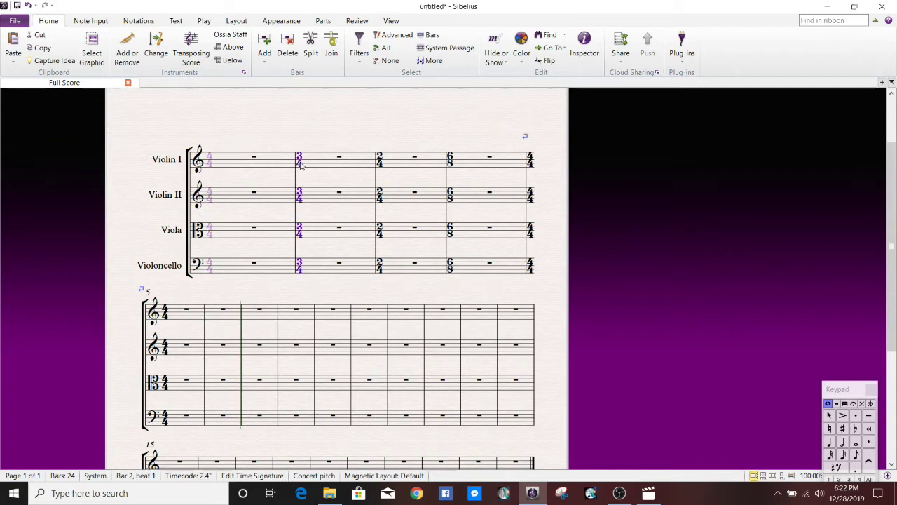
key(ctrl+shift+h)
click(379, 162)
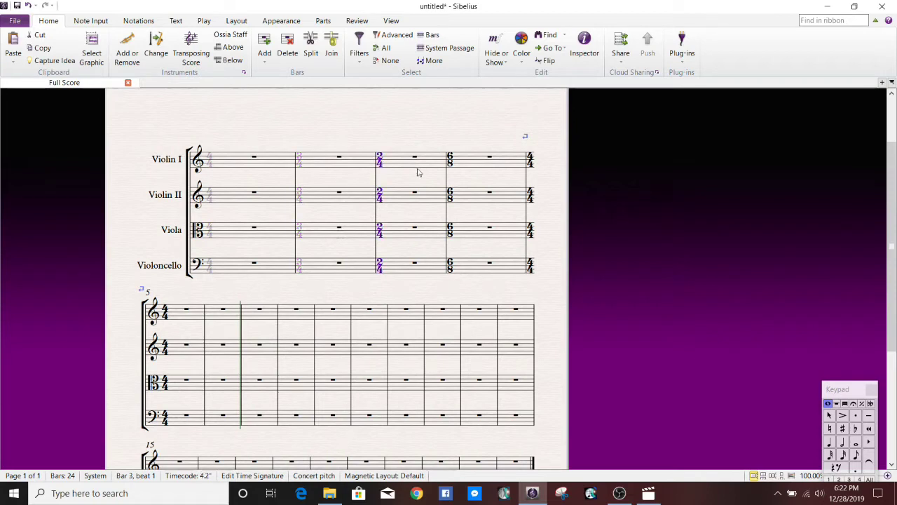
key(ctrl+shift+h)
click(450, 160)
key(ctrl+shift+h)
key(Escape)
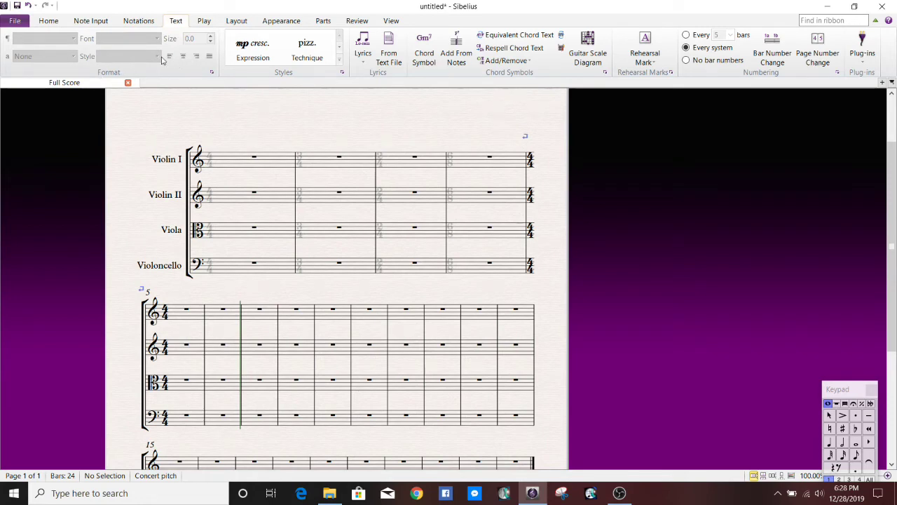
click(212, 72)
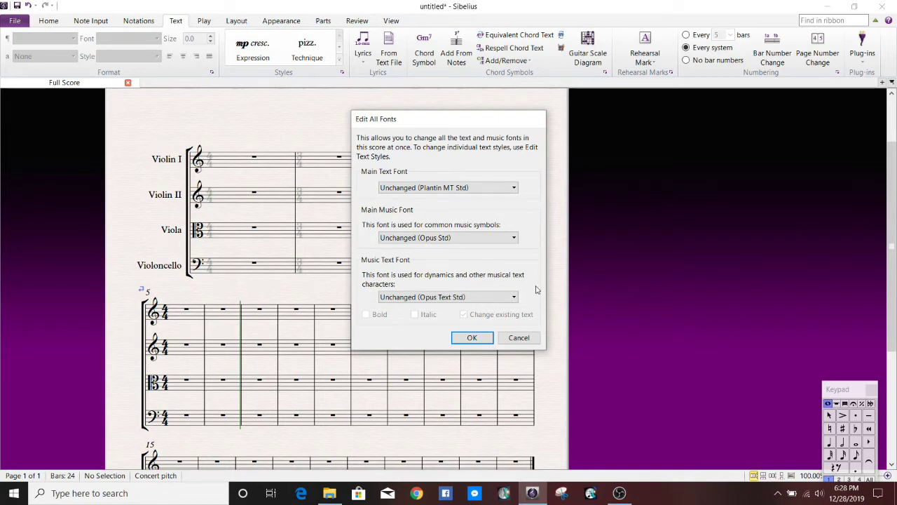
click(472, 338)
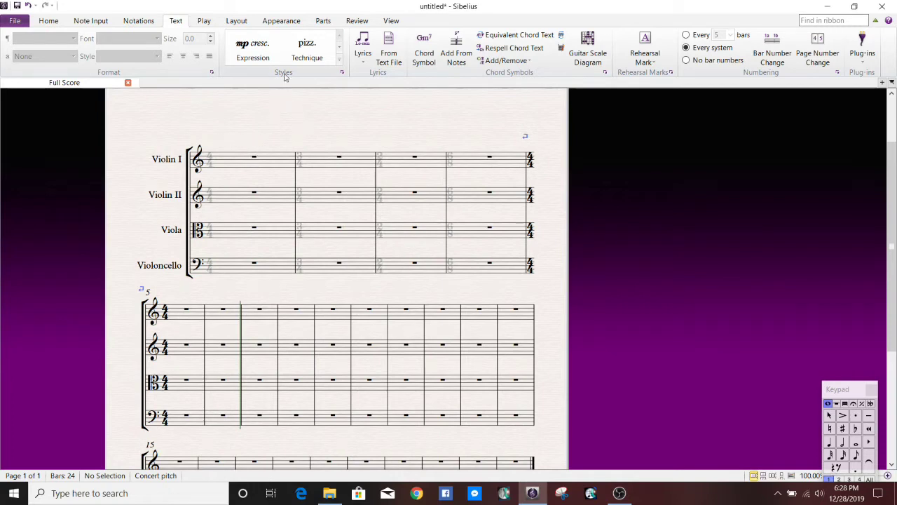
- Add a Technique text '4' above Violin I's first bar and move it onto the staff
click(314, 49)
click(217, 136)
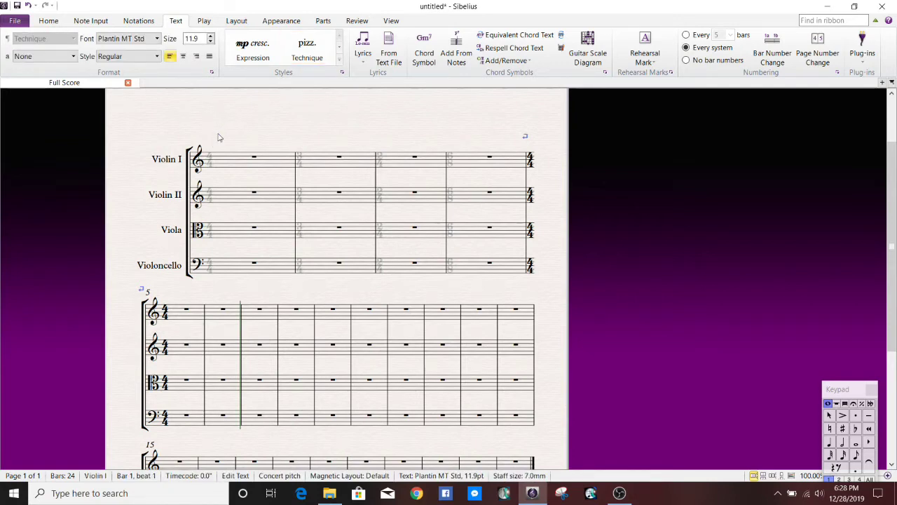
key(Escape)
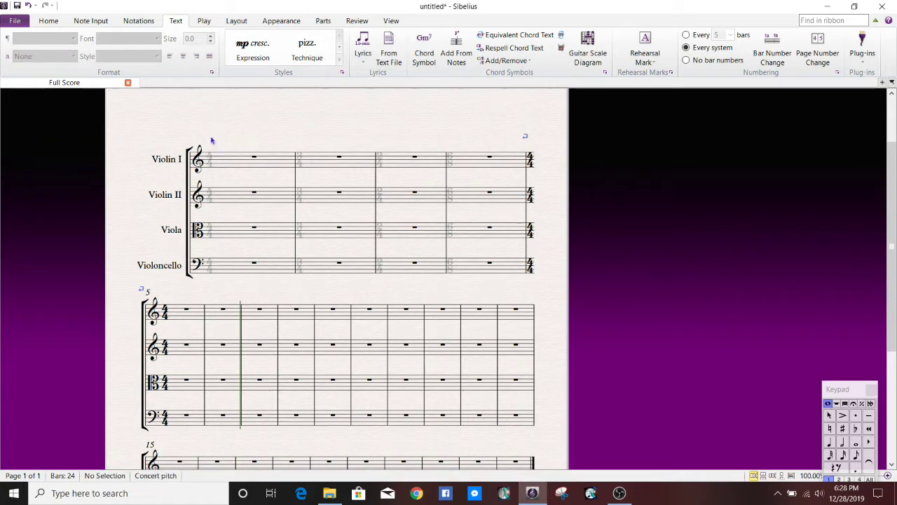
key(ctrl+t)
click(211, 141)
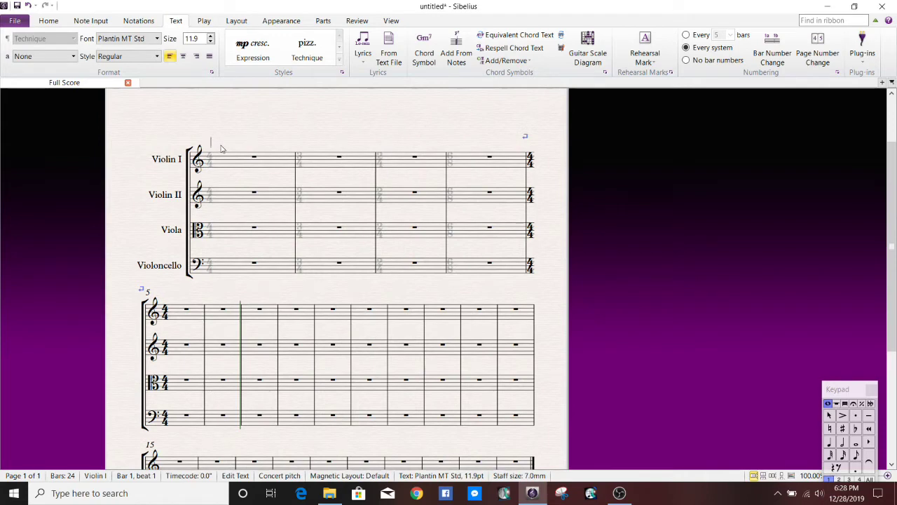
click(257, 136)
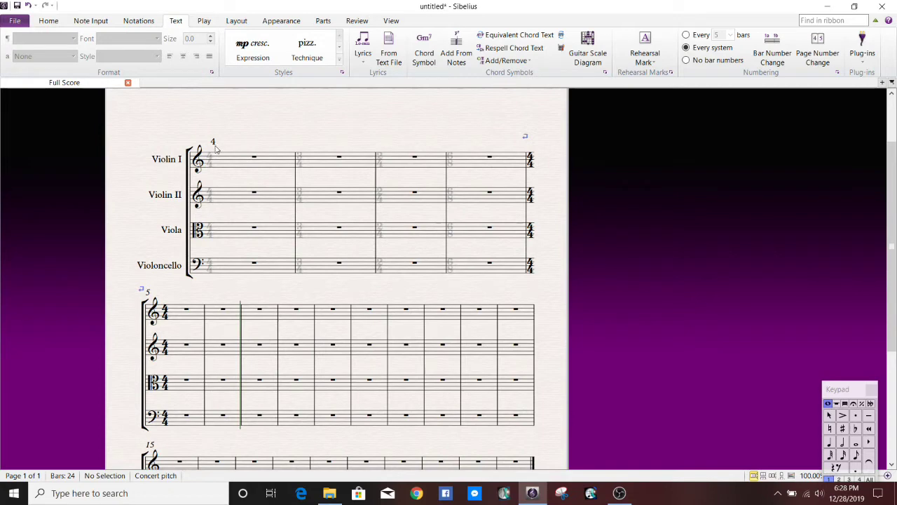
drag(215, 145, 217, 155)
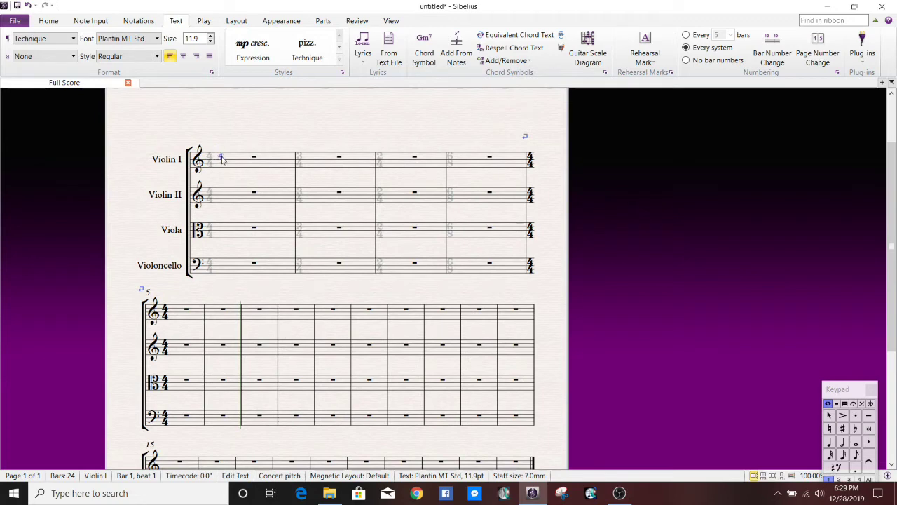
- Set the '4' text to Opus Std font and enlarge it to size 18
click(157, 39)
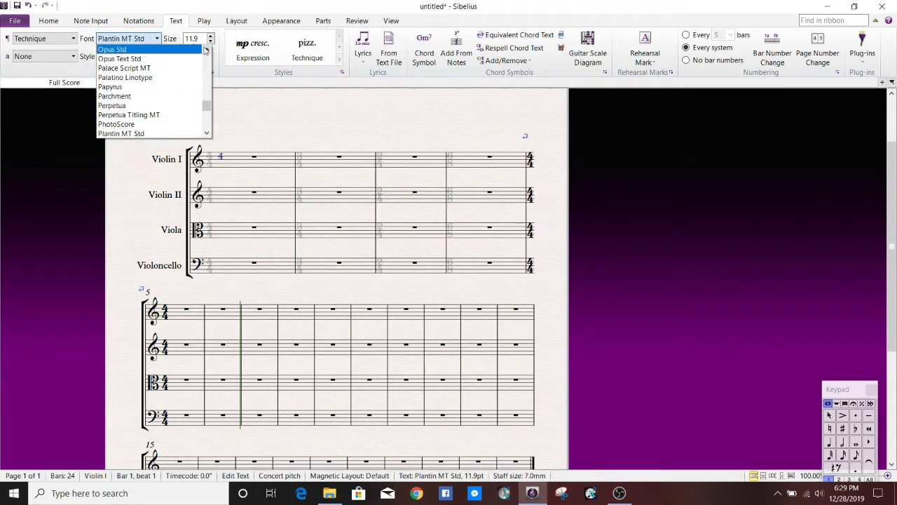
click(143, 51)
key(Escape)
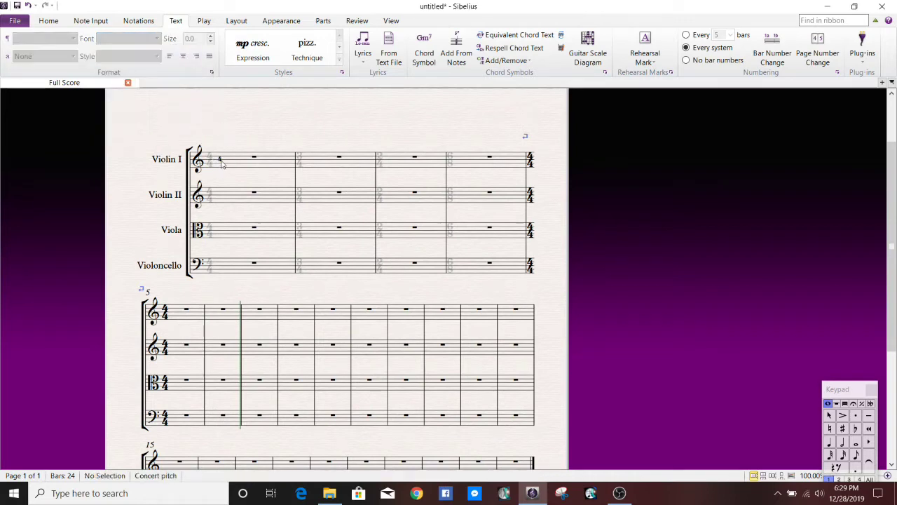
double_click(219, 161)
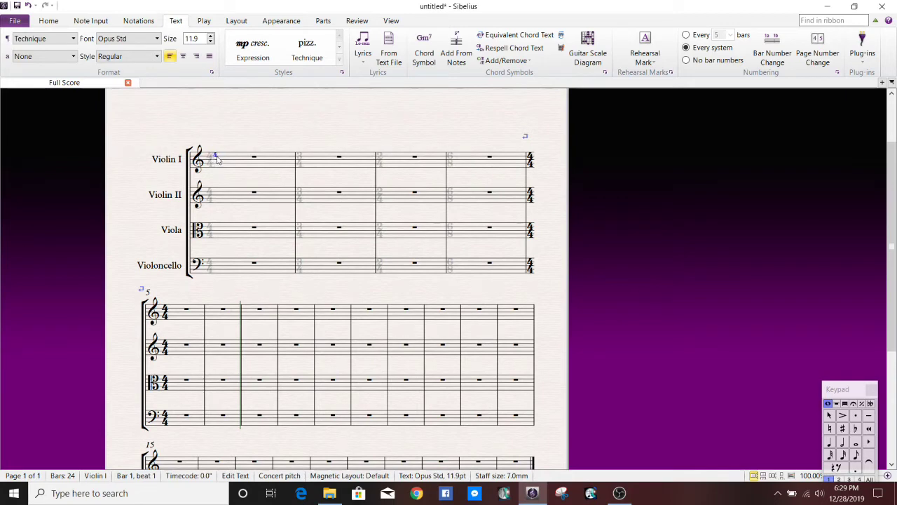
click(197, 39)
text(14)
key(Return)
text(18)
key(Return)
key(Escape)
key(Escape)
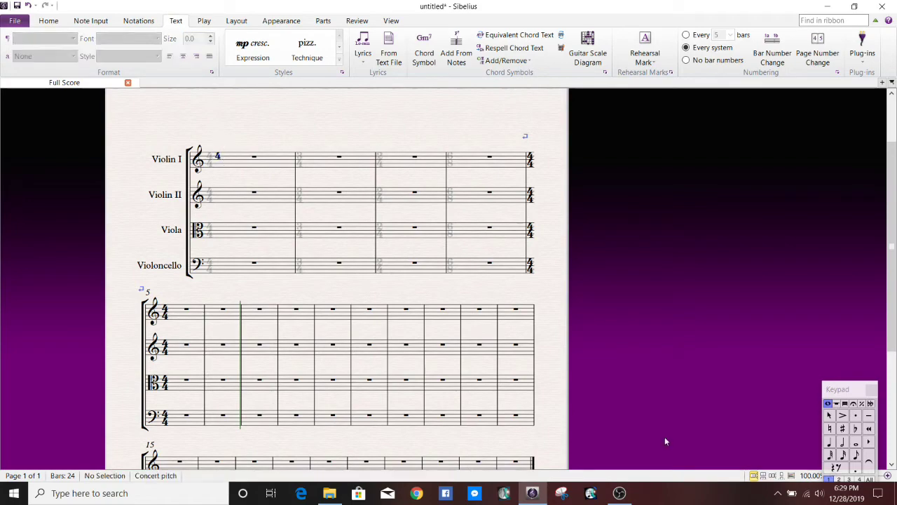
- Nudge the '4' left over the hidden time signature and set its size to 19
click(887, 475)
click(887, 476)
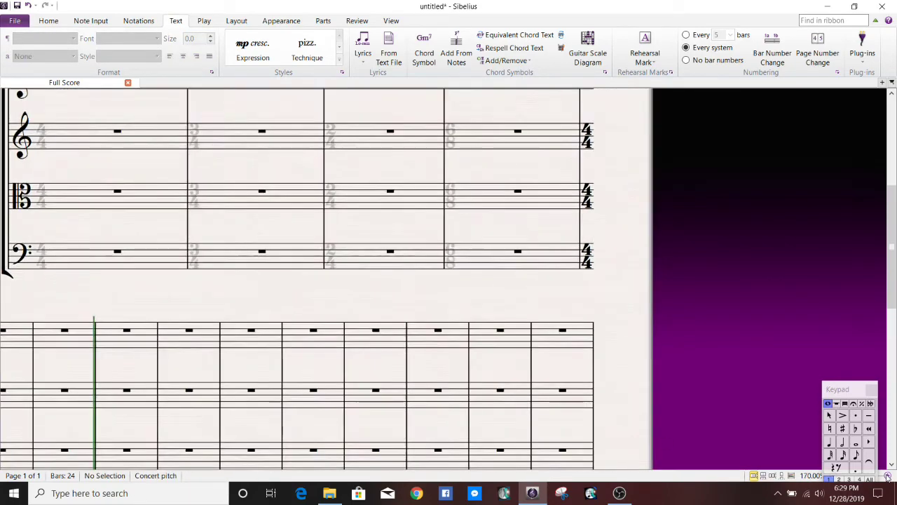
click(887, 475)
drag(260, 155, 636, 350)
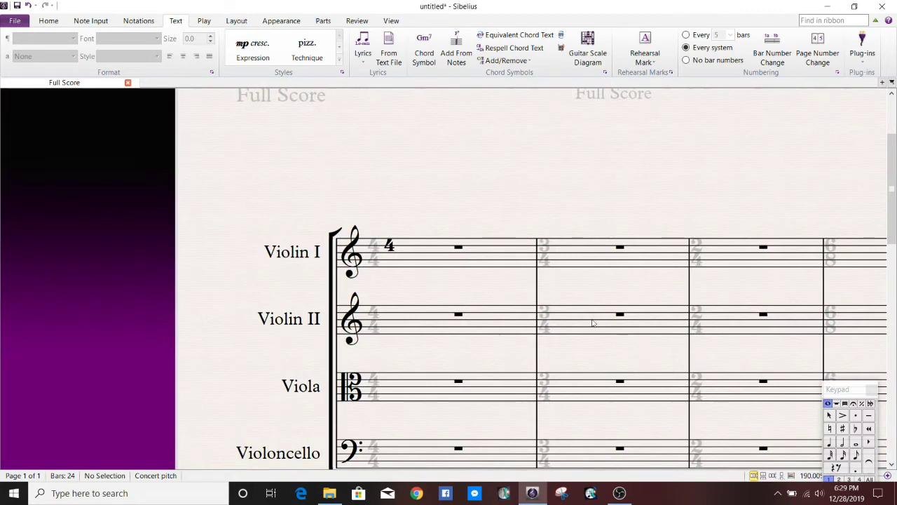
click(390, 248)
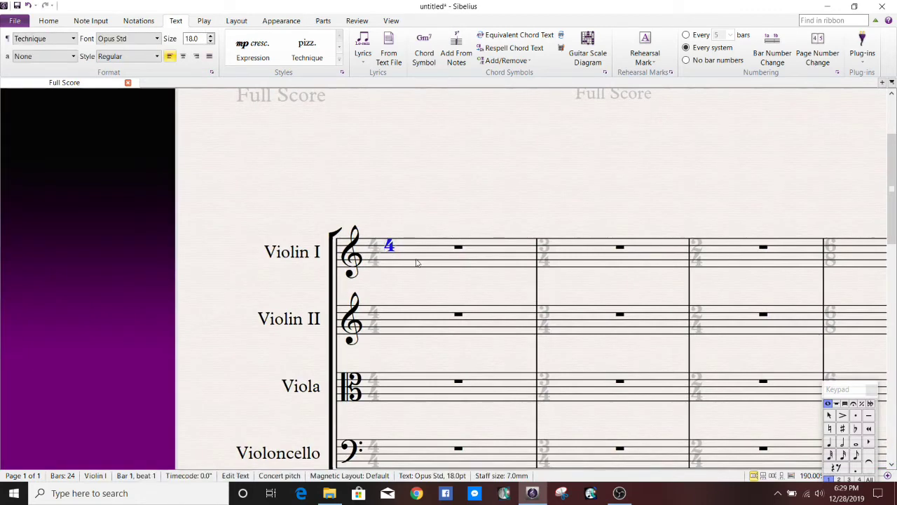
key(Left)
key(Left)
key(Left)
key(Left)
key(Left)
key(Left)
key(Left)
key(Left)
key(Left)
click(194, 38)
text(19)
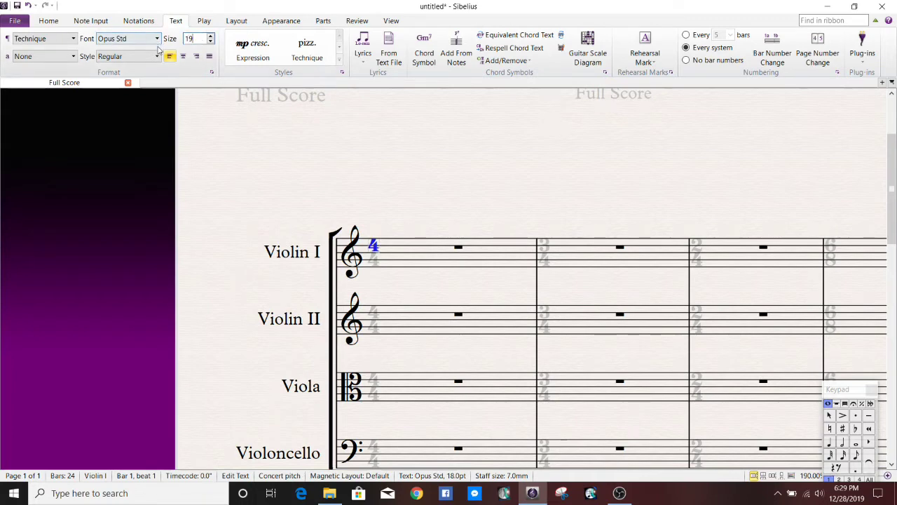
click(371, 195)
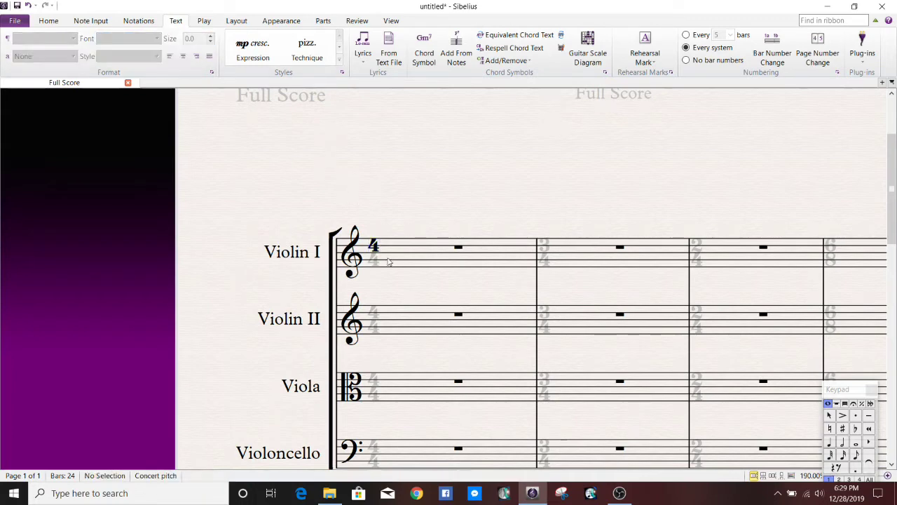
- Zoom in closely on the Violin I time signature and select the upper 4
double_click(374, 250)
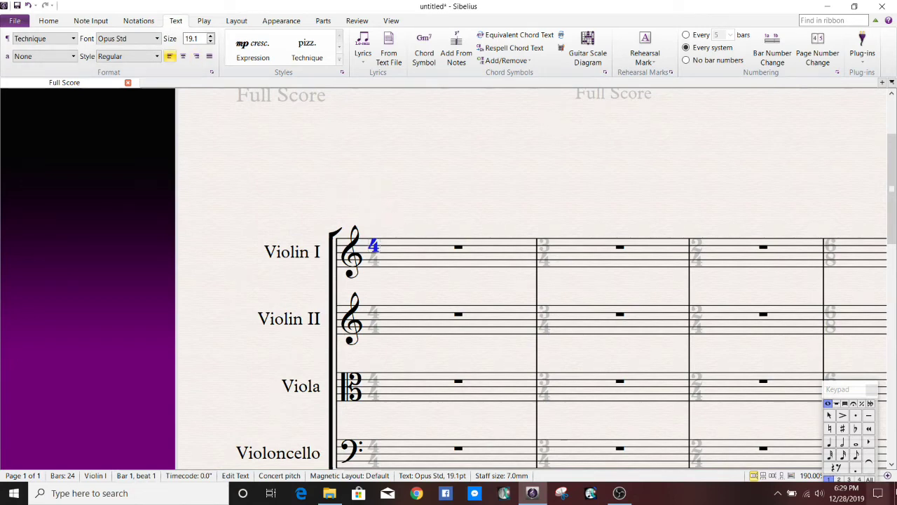
click(888, 477)
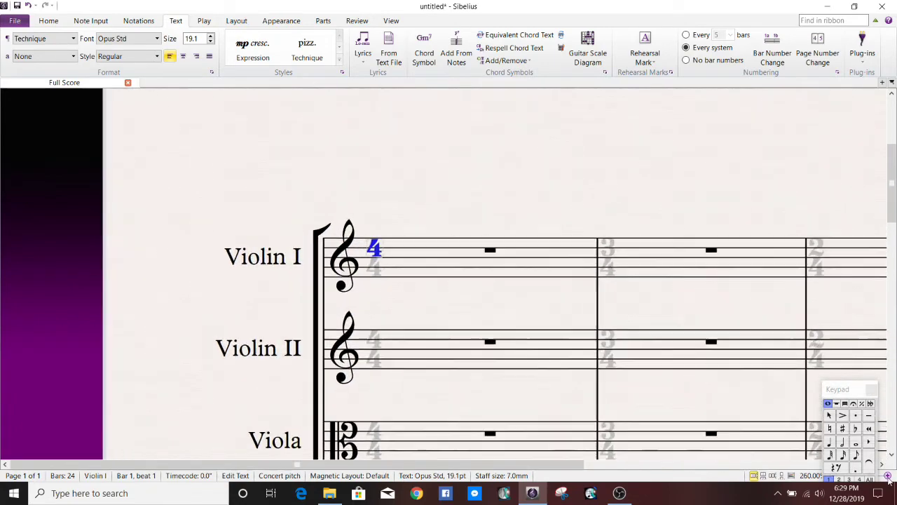
click(888, 477)
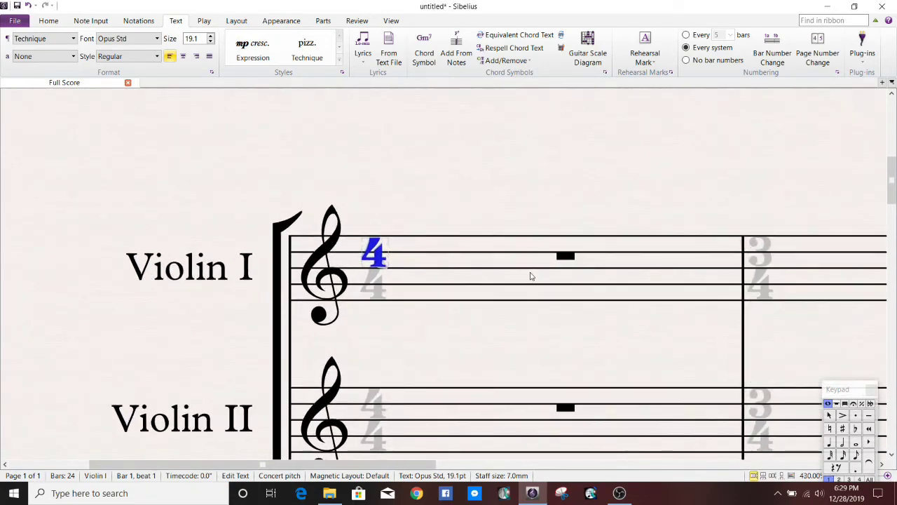
key(Escape)
click(378, 259)
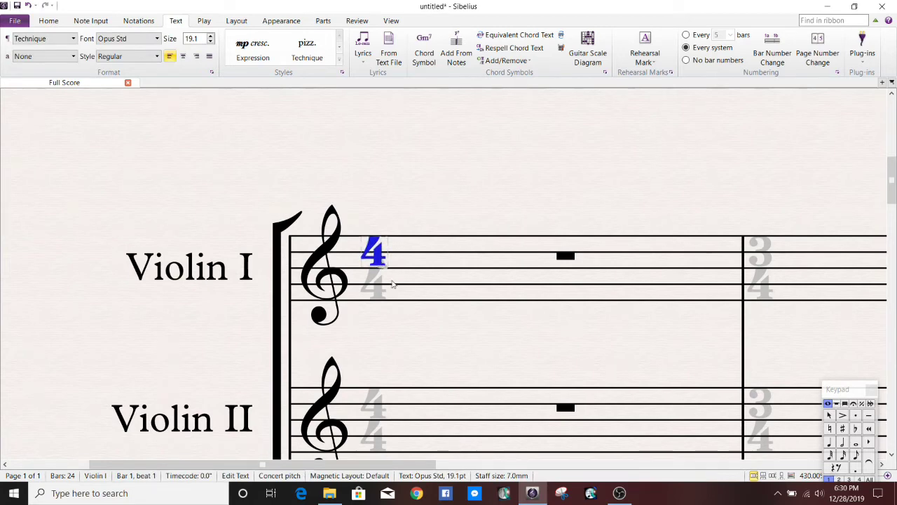
key(Escape)
click(382, 264)
click(403, 225)
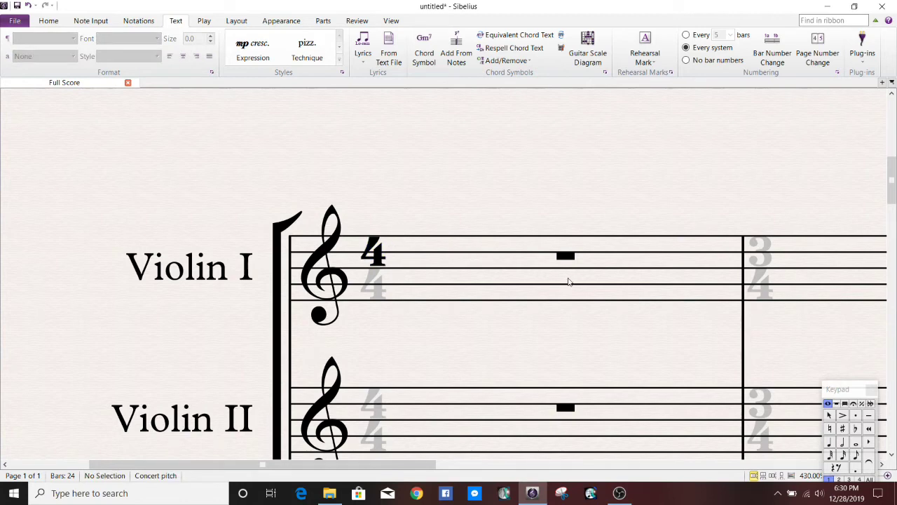
click(382, 258)
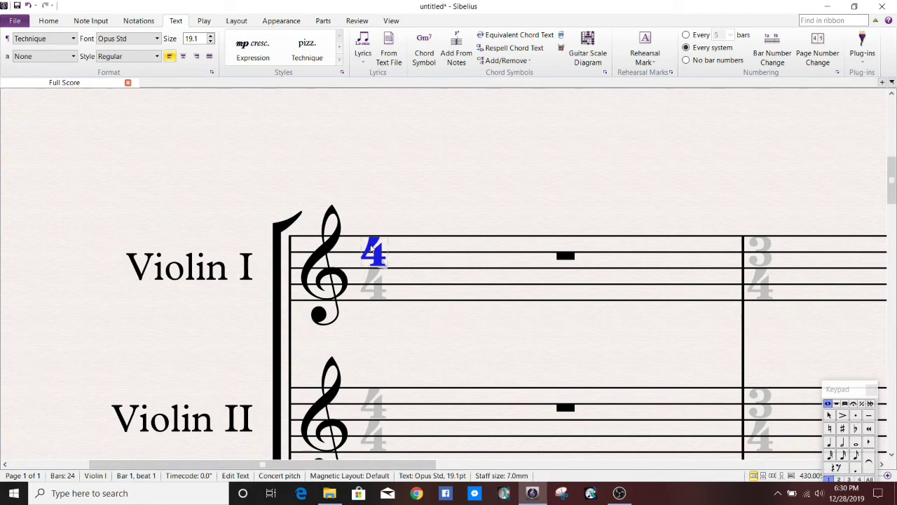
- Turn Magnetic Layout off for the lower '4' on Violin I and finish editing it
key(Escape)
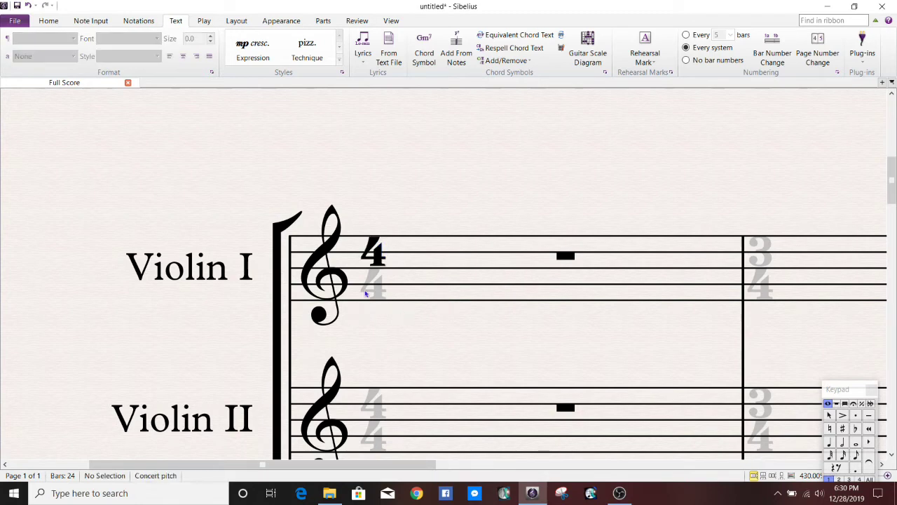
double_click(368, 290)
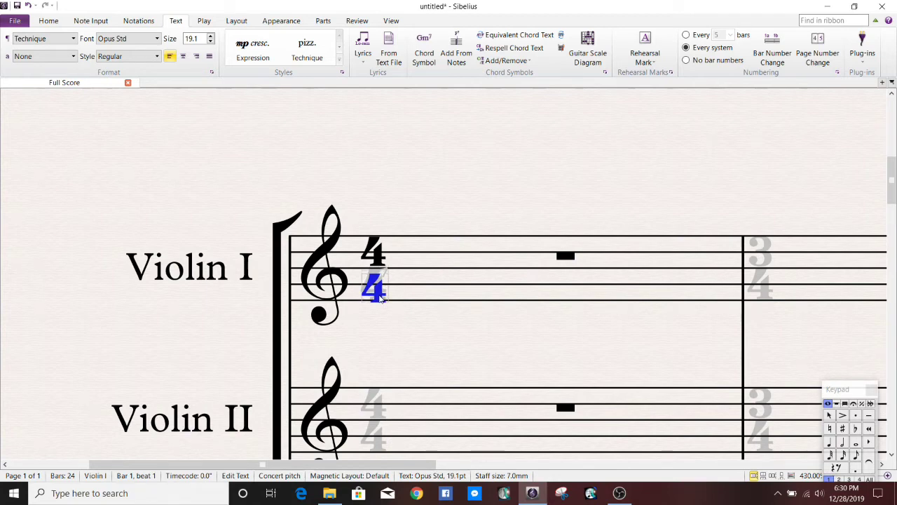
right_click(380, 297)
mouse_move(444, 395)
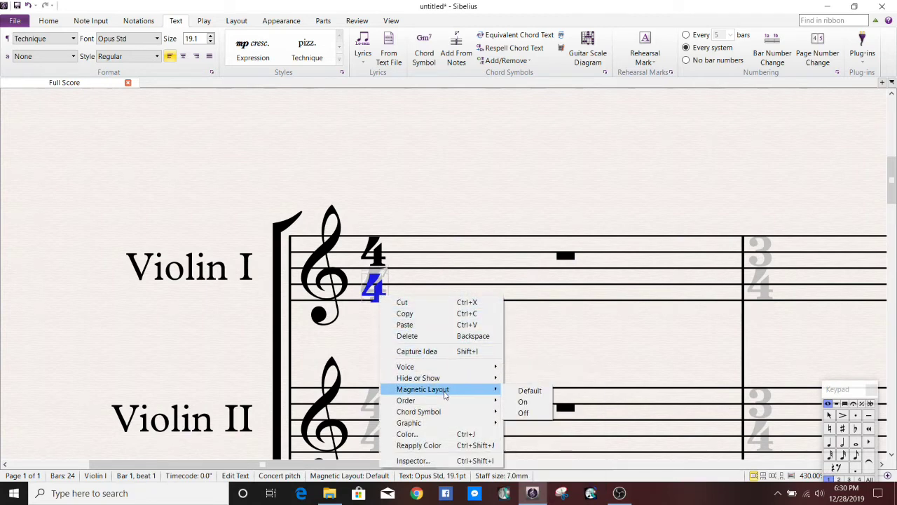
click(524, 413)
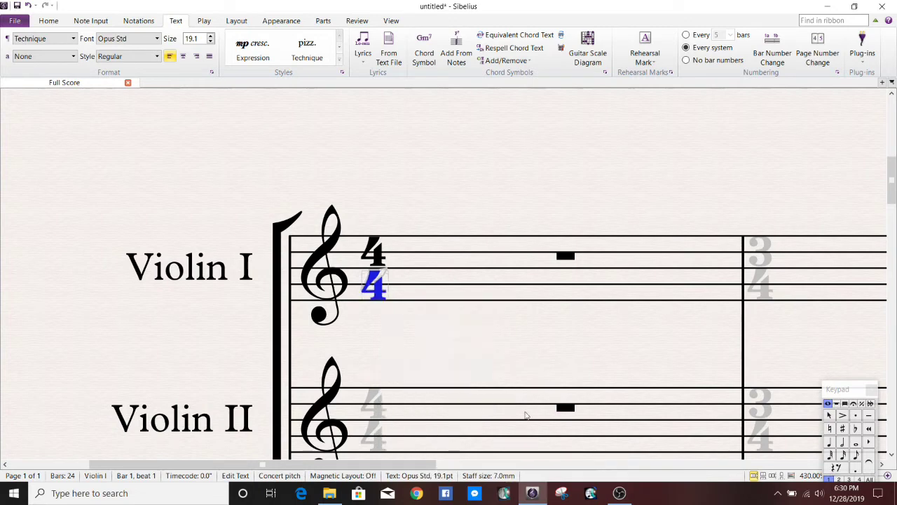
click(462, 360)
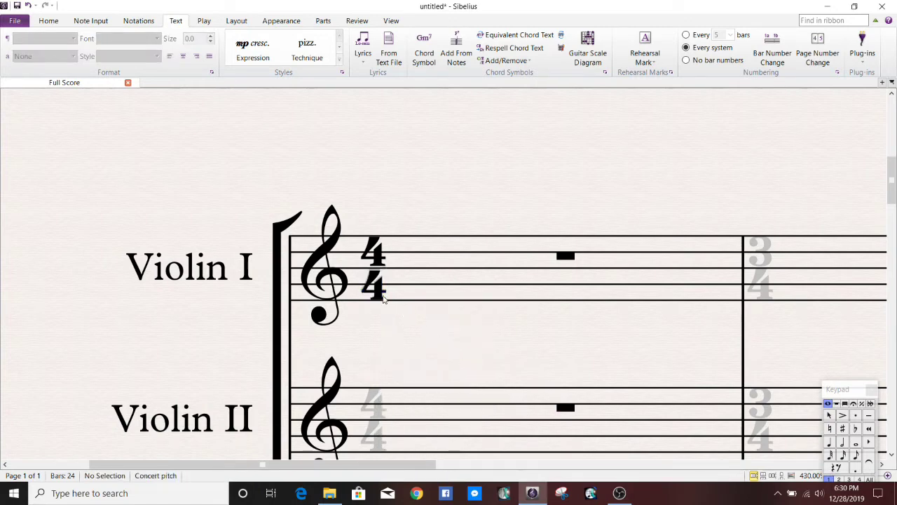
double_click(382, 298)
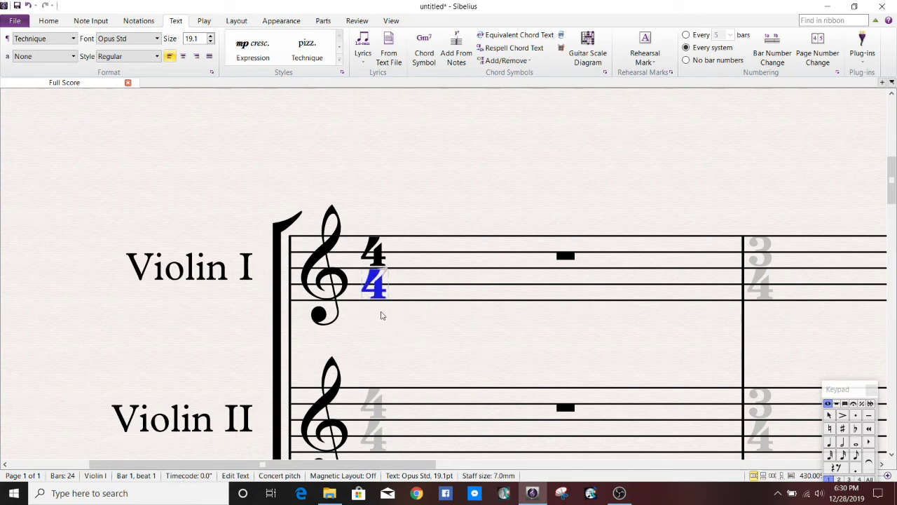
click(397, 318)
double_click(383, 296)
click(397, 327)
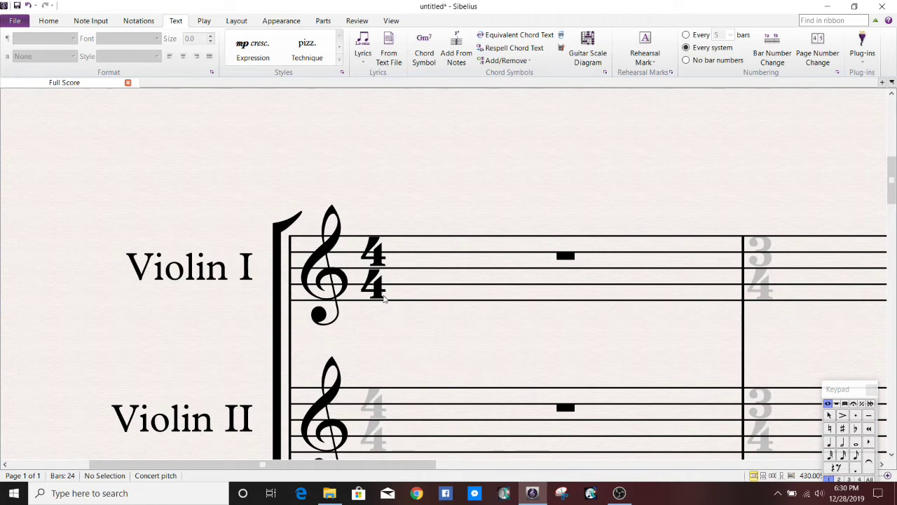
- Turn Magnetic Layout off for the upper '4' on Violin I and zoom out slightly
click(379, 260)
right_click(379, 258)
mouse_move(424, 349)
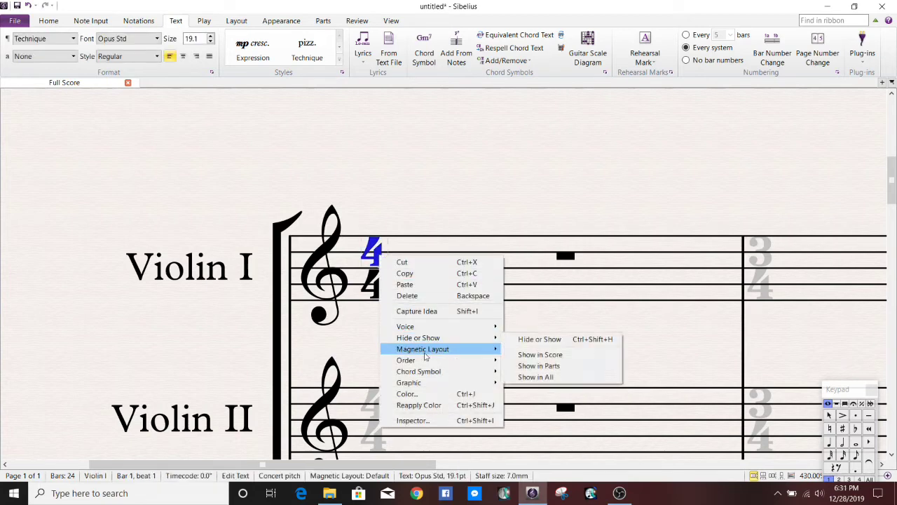
click(526, 371)
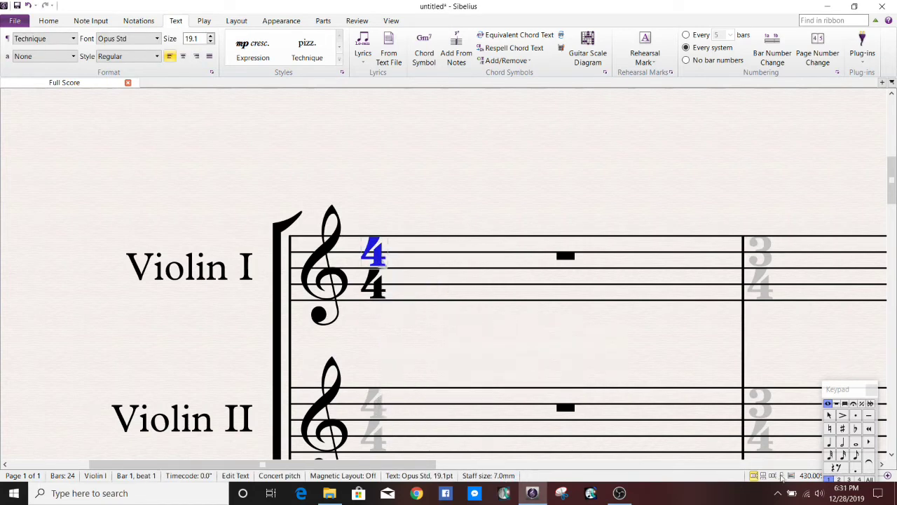
drag(853, 389, 845, 330)
click(834, 476)
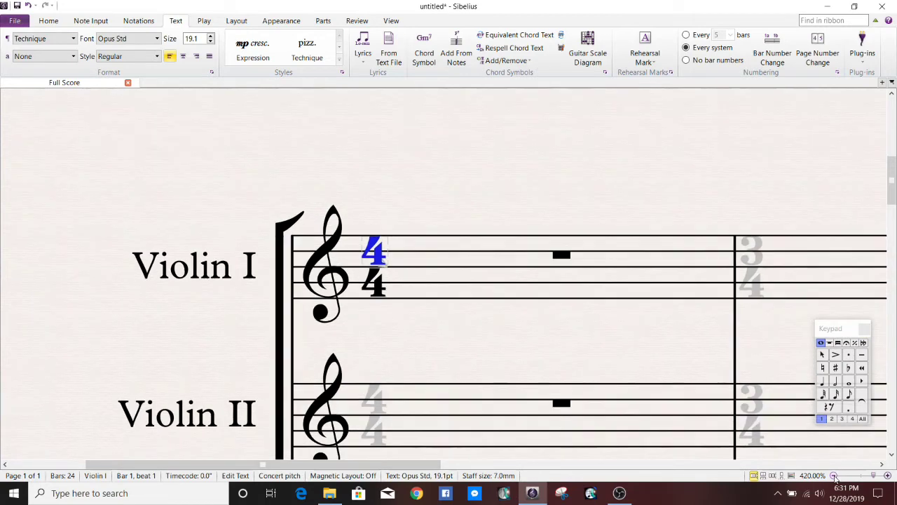
click(835, 476)
key(Escape)
- Copy both Violin I '4' numerals onto Violin II's time signature position
click(378, 250)
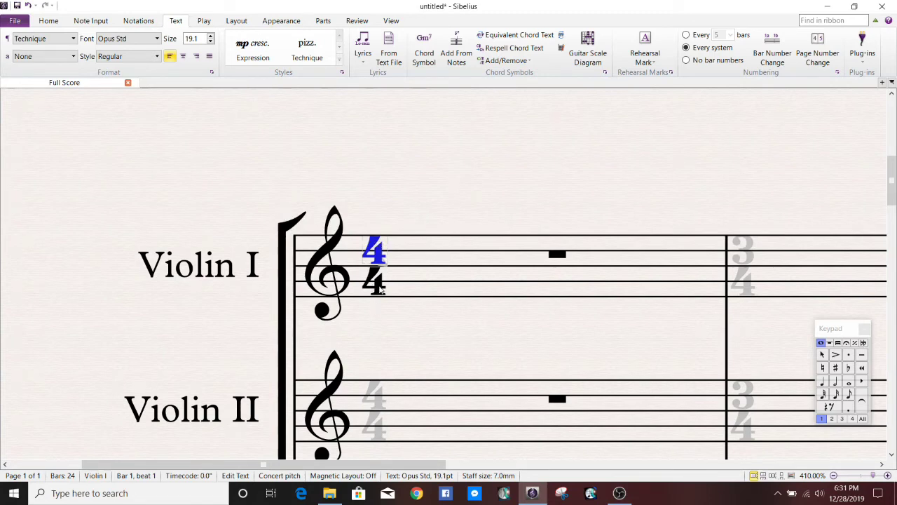
ctrl+click(382, 289)
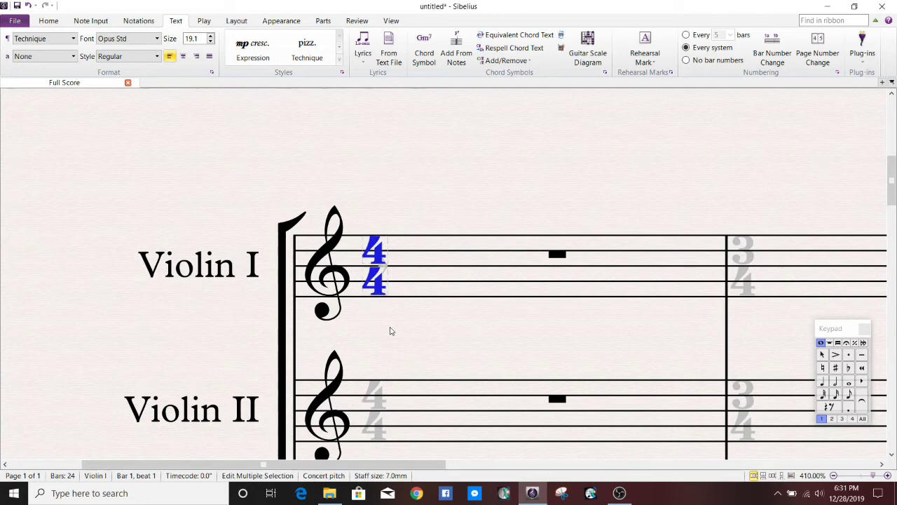
key(Escape)
scroll(409, 292, down, 4)
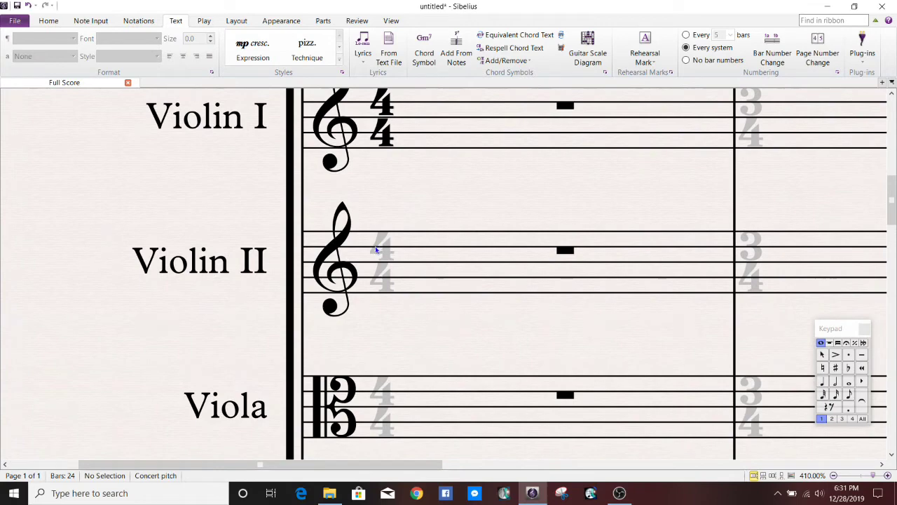
click(376, 249)
ctrl+click(385, 263)
key(ctrl+shift+h)
key(Escape)
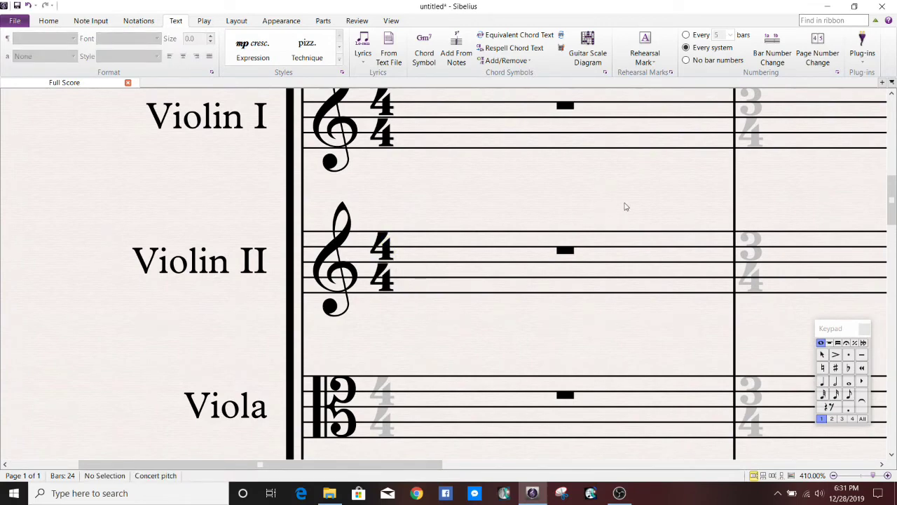
drag(625, 204, 492, 243)
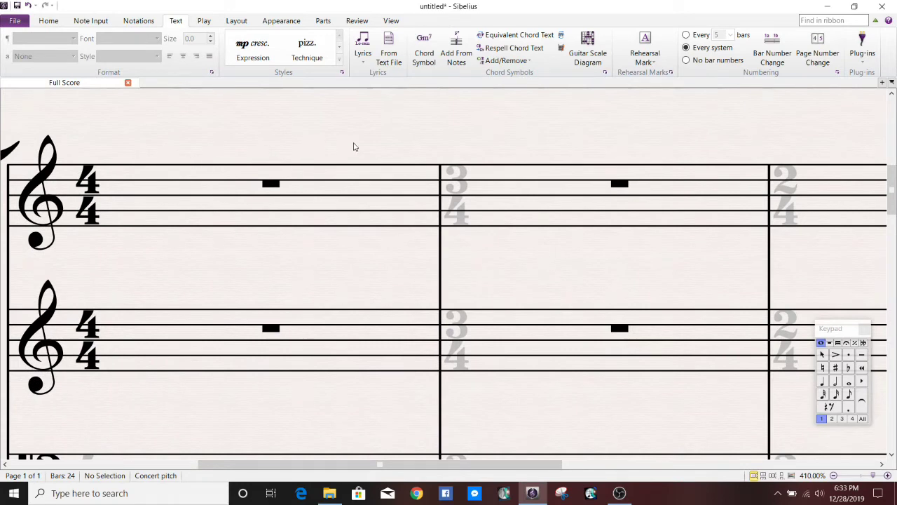
- Copy the 4/4 numerals onto Violin I's bar 2 and change the top digit to 3
click(92, 181)
ctrl+click(93, 212)
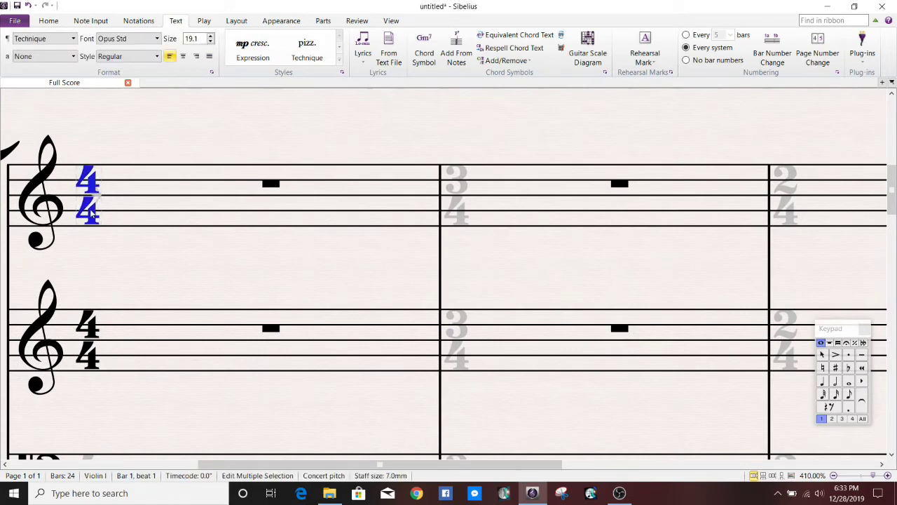
click(439, 145)
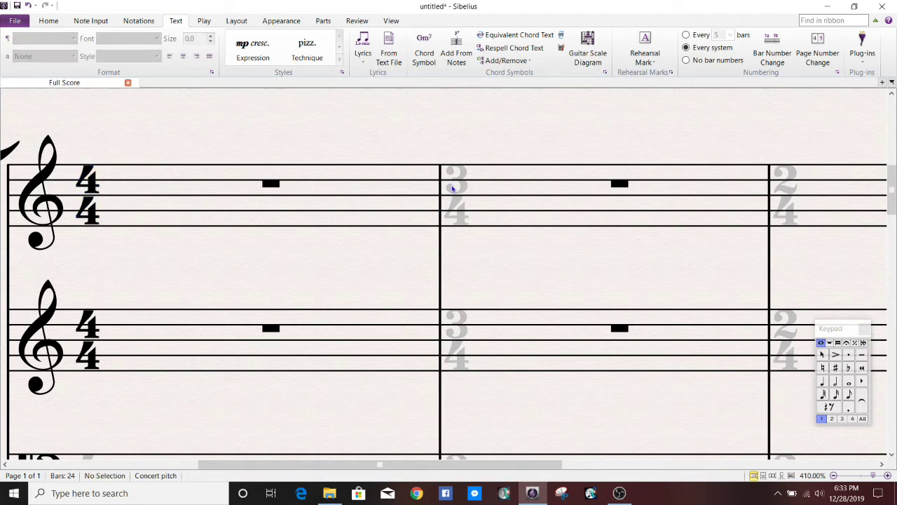
click(453, 188)
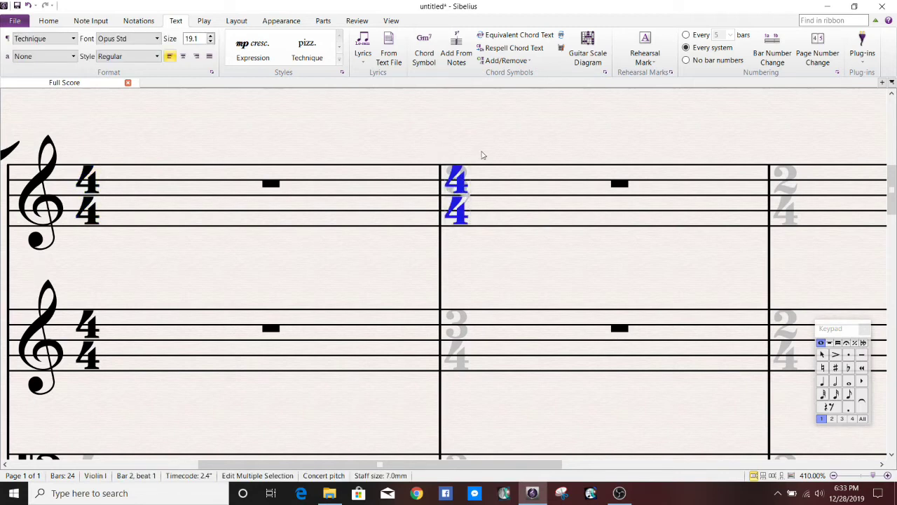
key(Escape)
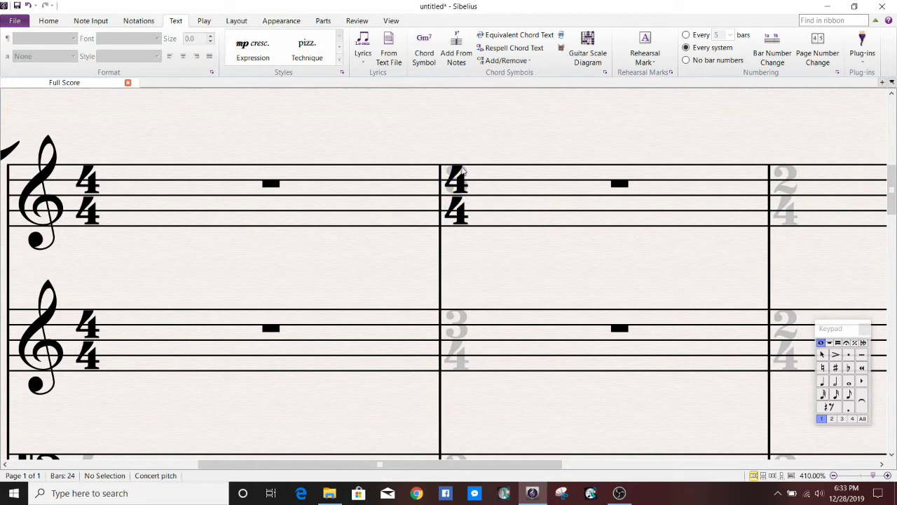
double_click(460, 171)
text(3)
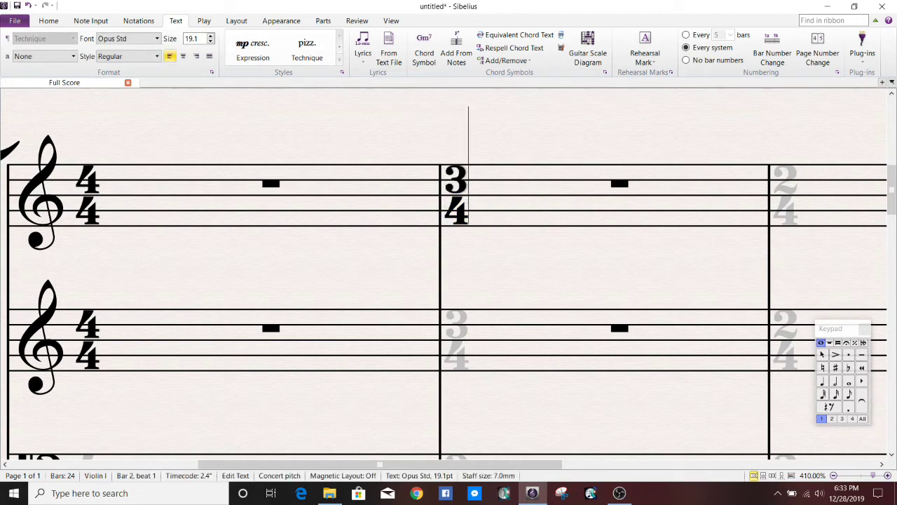
key(Escape)
double_click(457, 179)
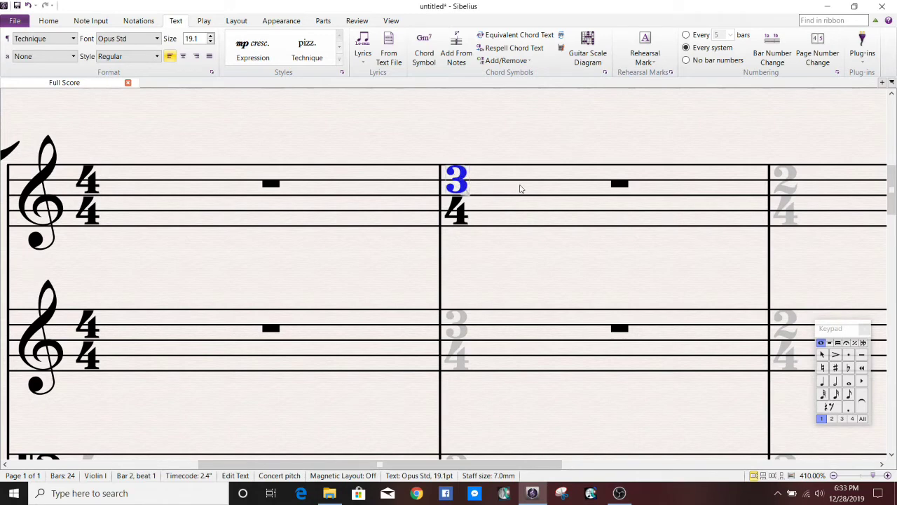
key(Escape)
double_click(457, 174)
drag(457, 174, 459, 207)
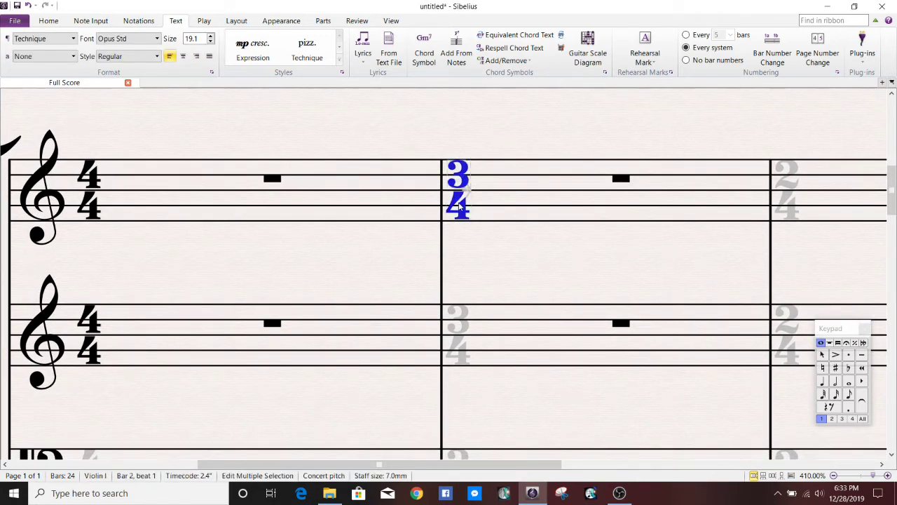
- Copy the 3/4 numerals onto Violin II's bar 2
key(Escape)
scroll(498, 263, down, 2)
click(446, 254)
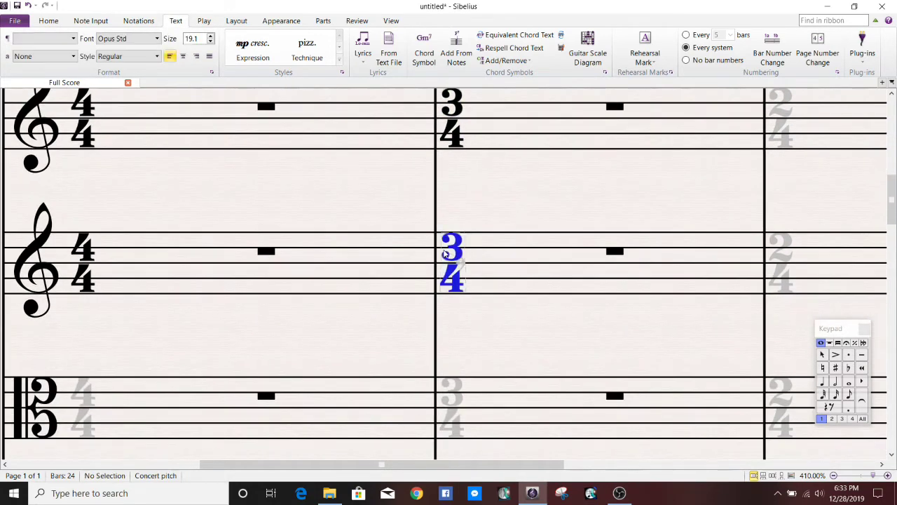
key(Escape)
- Copy the 3/4 onto Violin I's bar 3 and change its top digit to 2
scroll(608, 208, right, 5)
scroll(608, 207, up, 1)
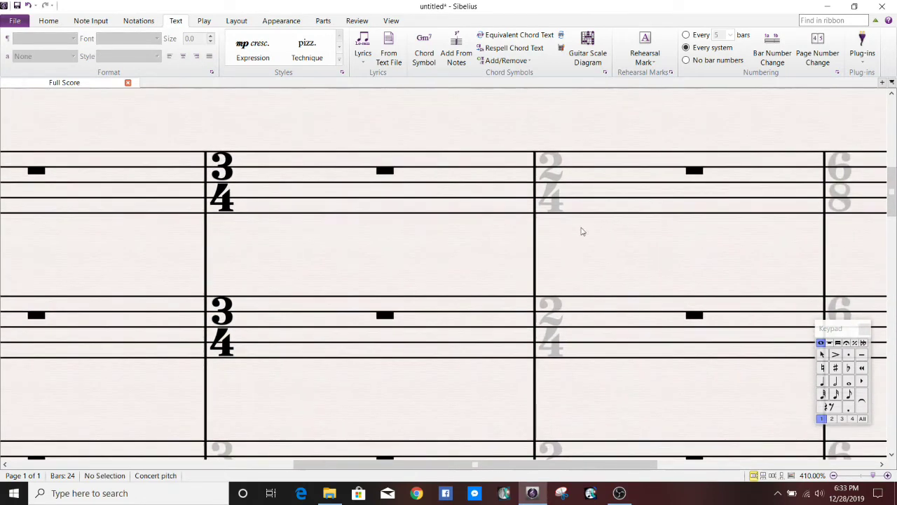
click(445, 197)
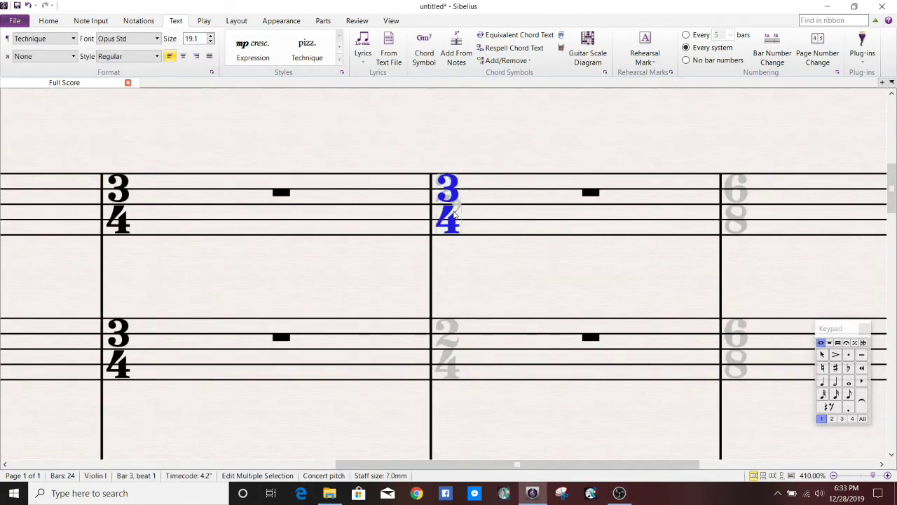
key(Escape)
double_click(455, 181)
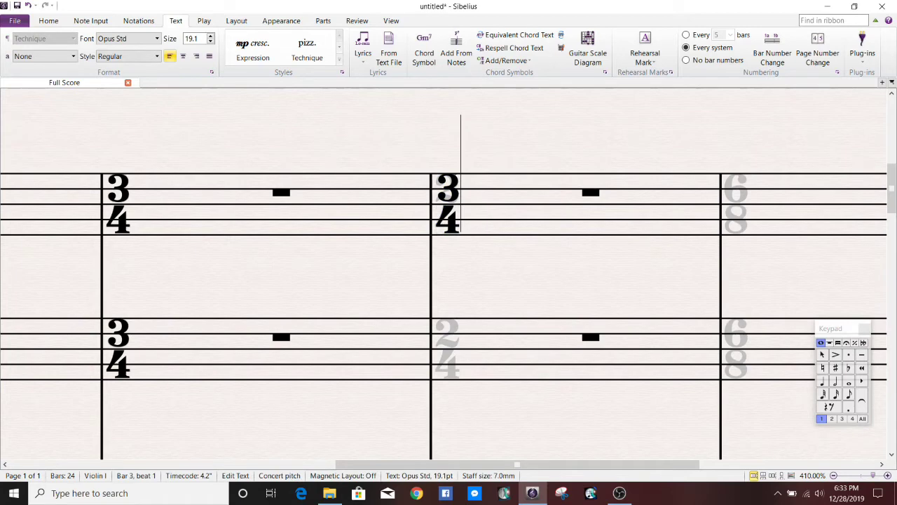
key(BackSpace)
text(2)
key(Escape)
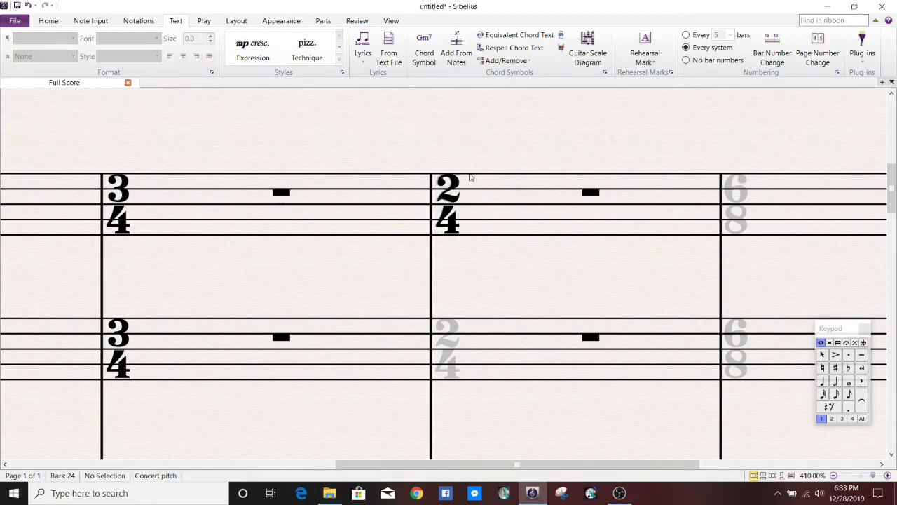
double_click(457, 181)
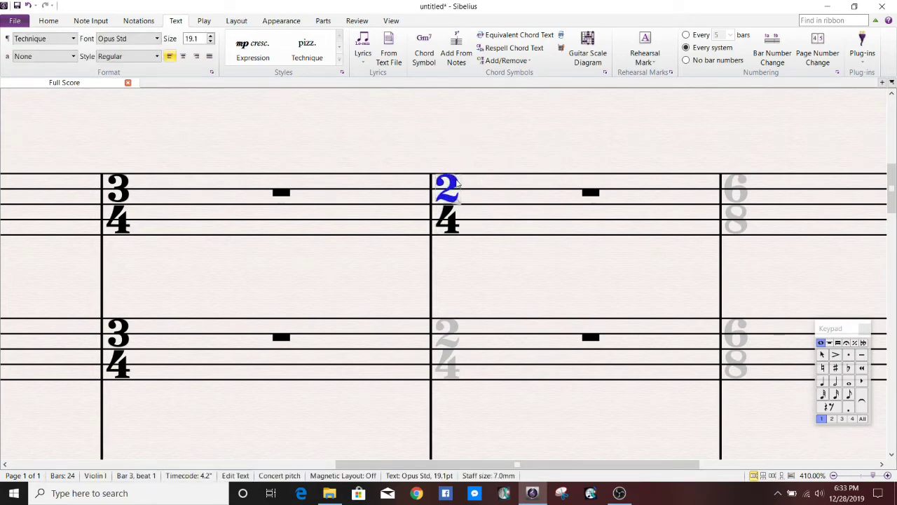
click(498, 237)
- Copy the 2/4 numerals onto Violin II's bar 3
click(458, 189)
ctrl+click(449, 220)
scroll(497, 282, down, 2)
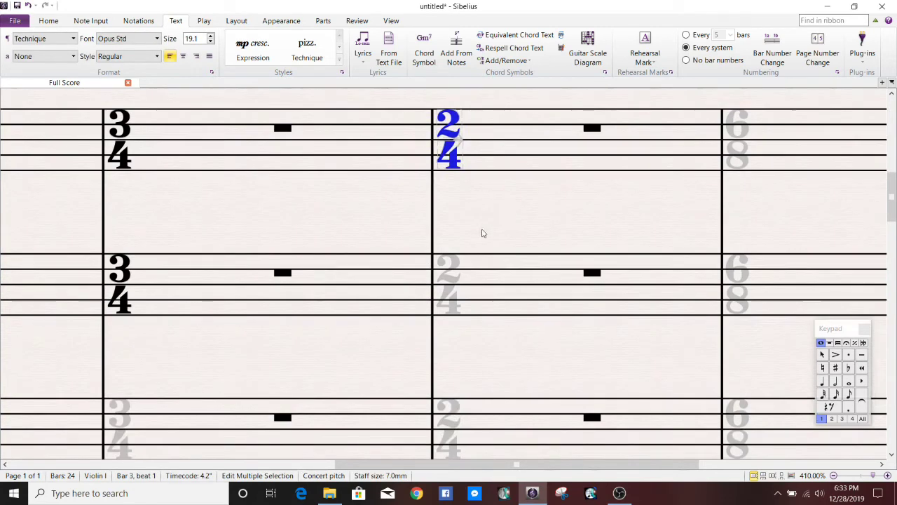
key(Escape)
click(443, 272)
key(Escape)
- Copy the 2/4 onto bar 4 and retype it as 6/8
scroll(554, 226, right, 4)
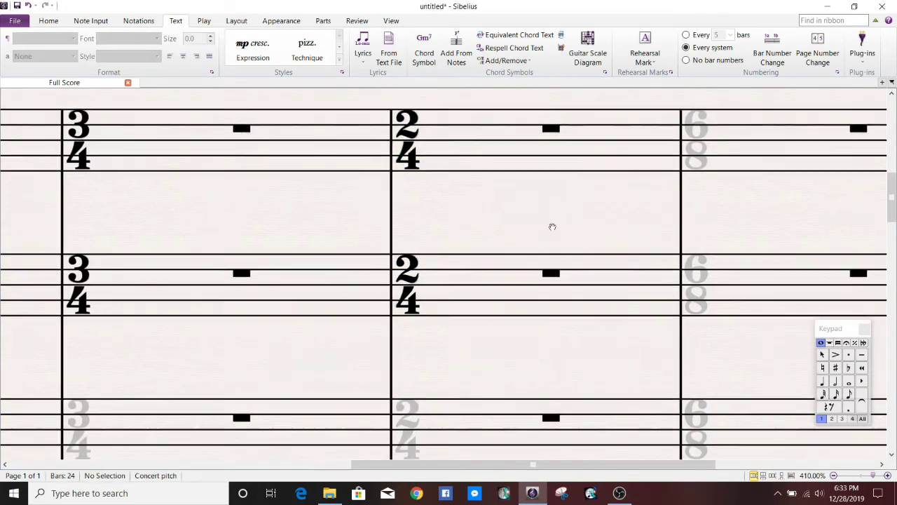
scroll(581, 241, right, 3)
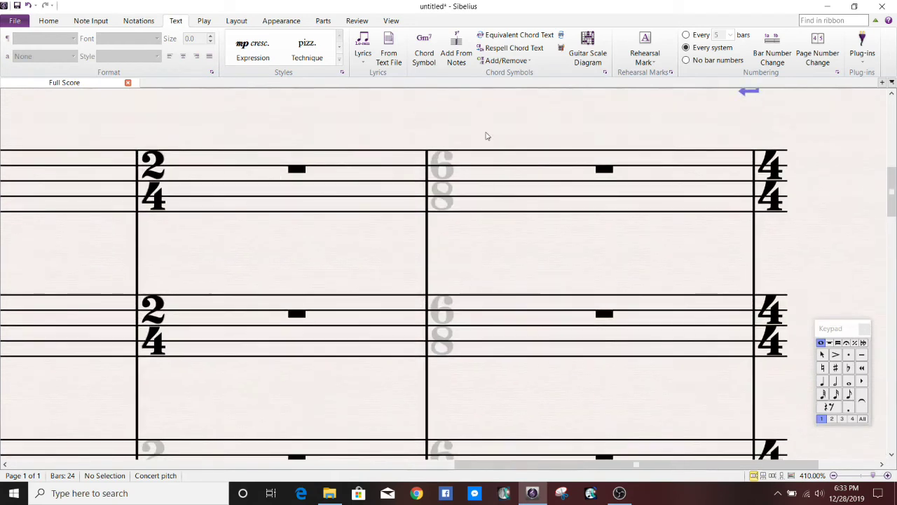
click(453, 174)
key(ctrl+t)
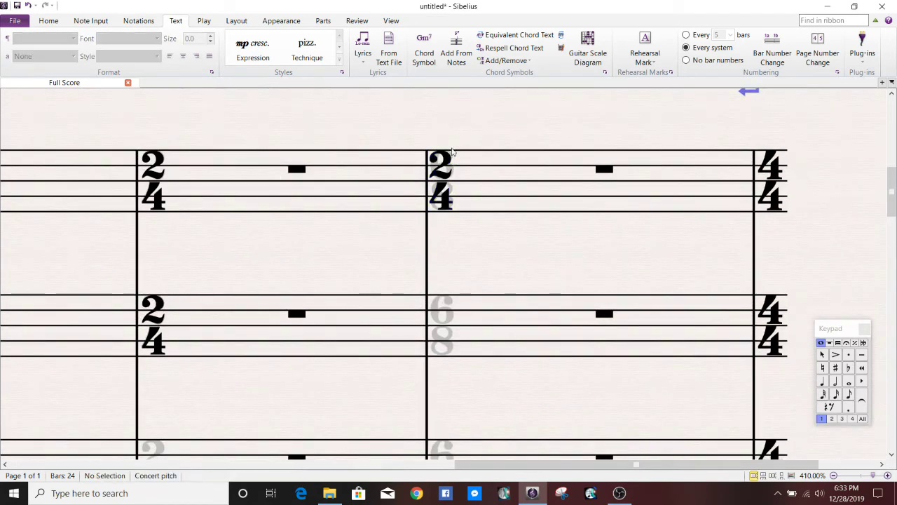
key(BackSpace)
text(6)
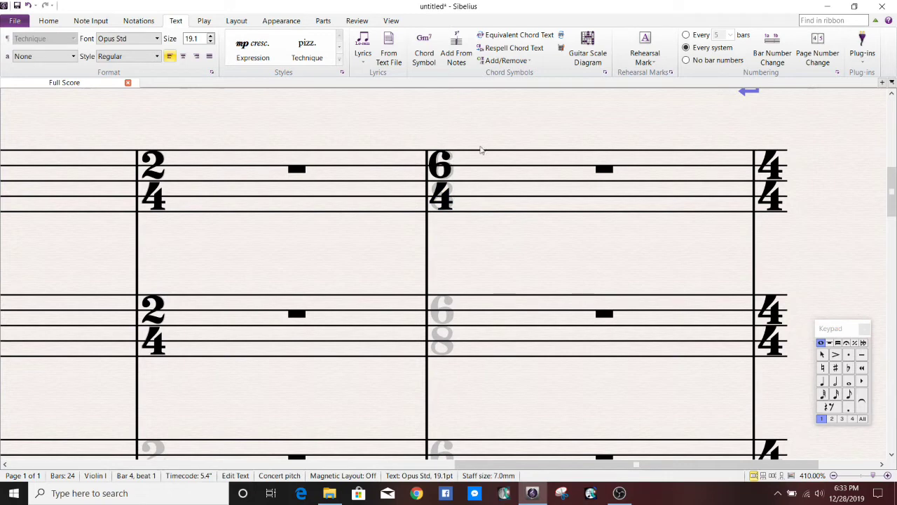
key(Escape)
double_click(451, 180)
key(BackSpace)
text(8)
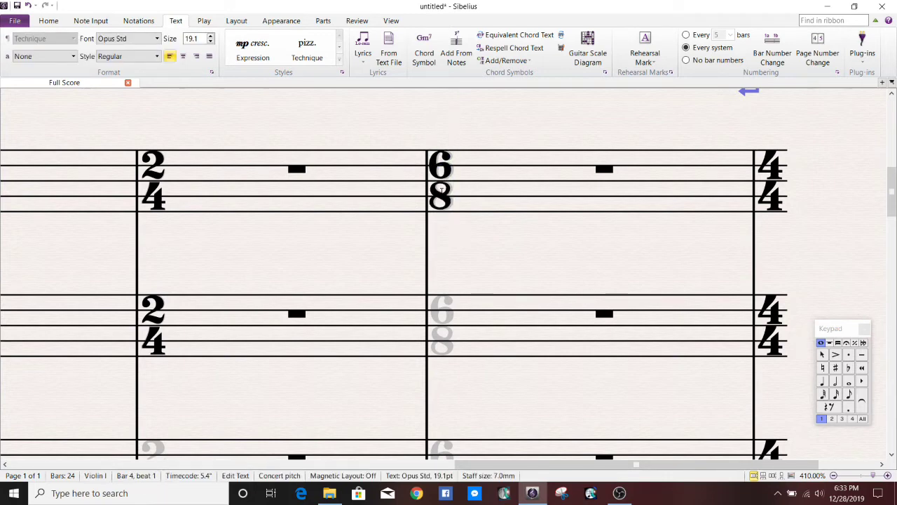
key(Escape)
- Check the 6/8 numerals in bar 4 on both violin staves
click(440, 165)
ctrl+click(443, 199)
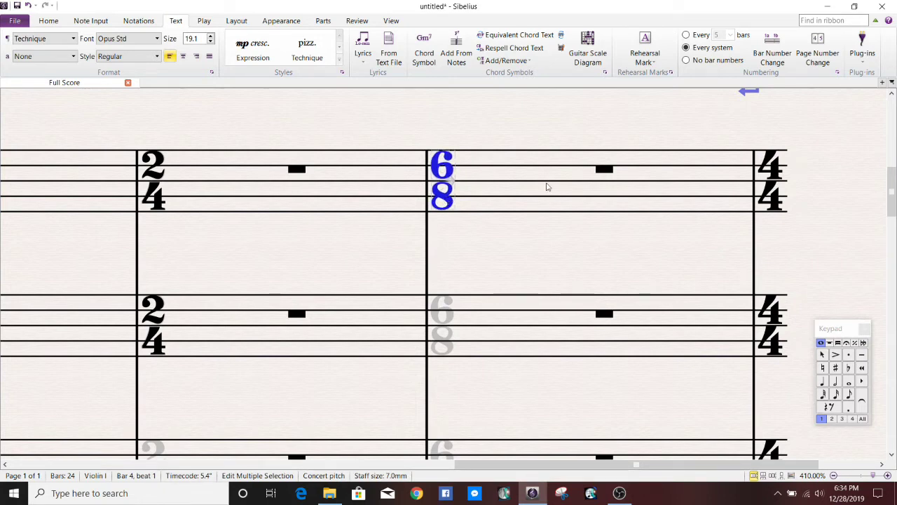
click(439, 272)
click(438, 324)
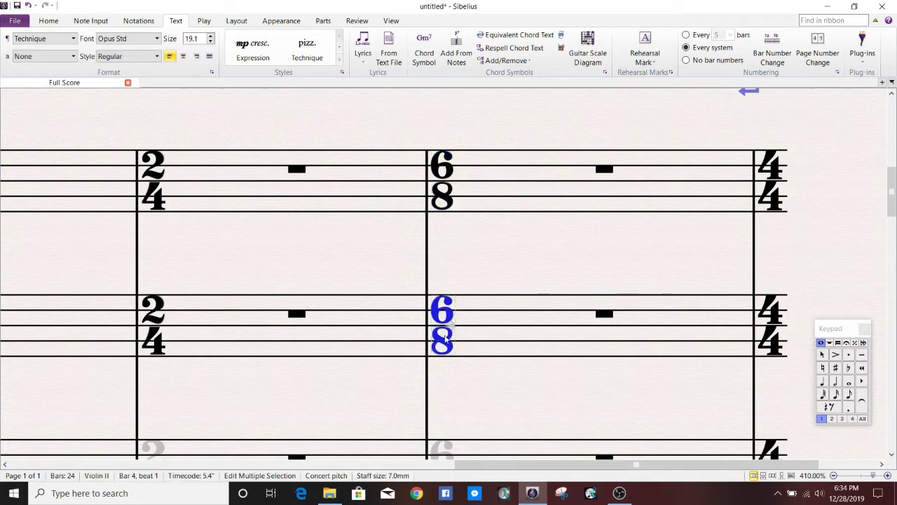
key(Escape)
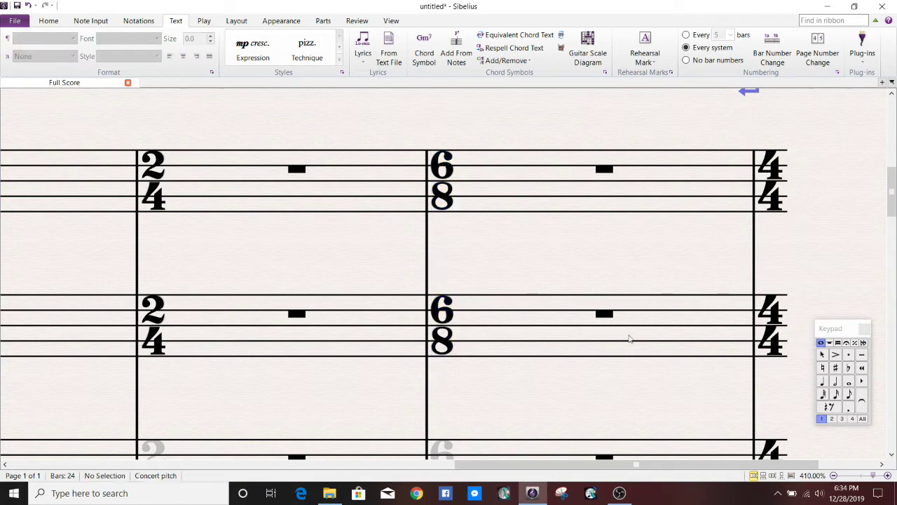
click(834, 476)
click(834, 476)
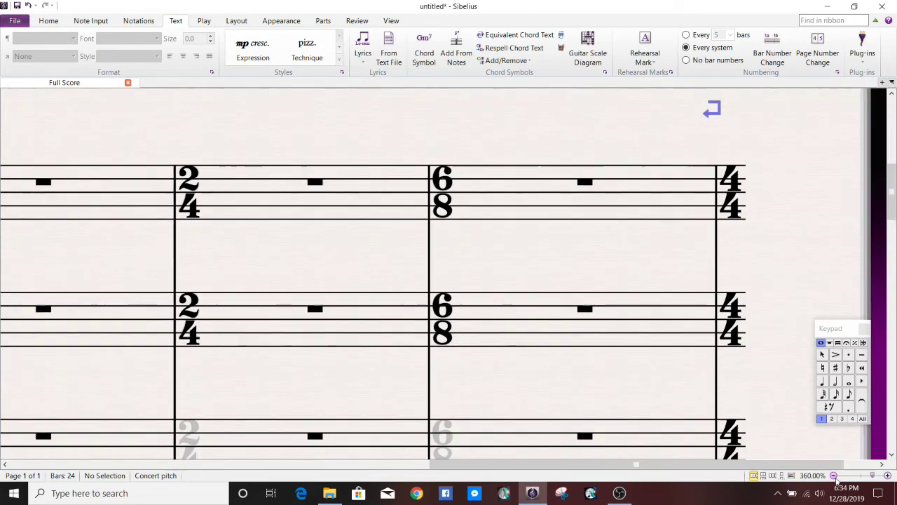
click(834, 476)
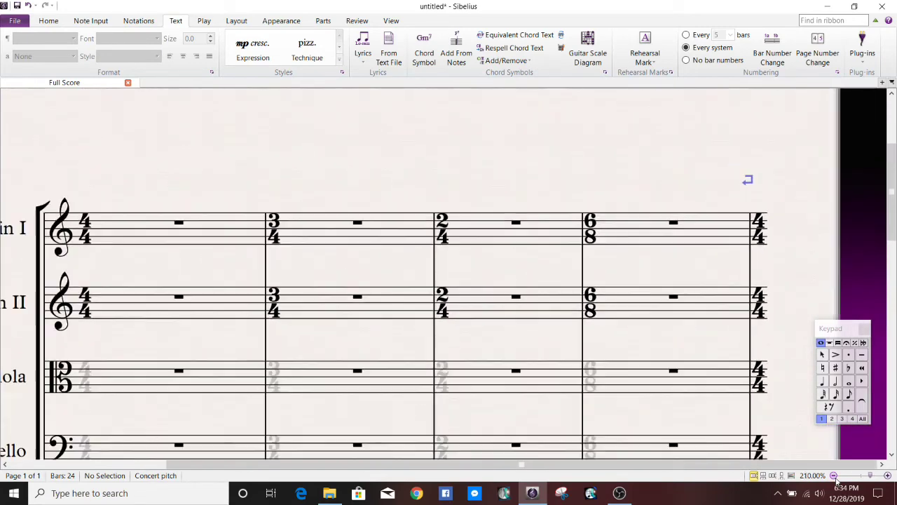
scroll(570, 121, down, 1)
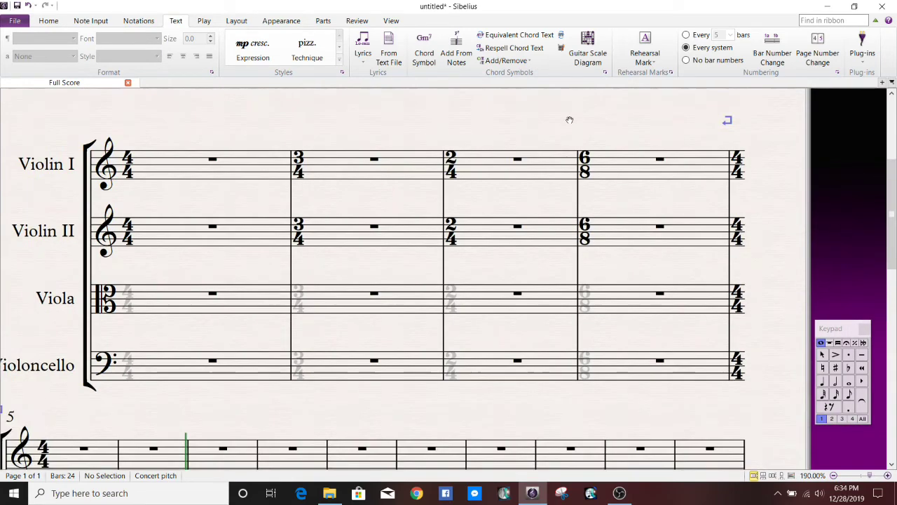
click(888, 475)
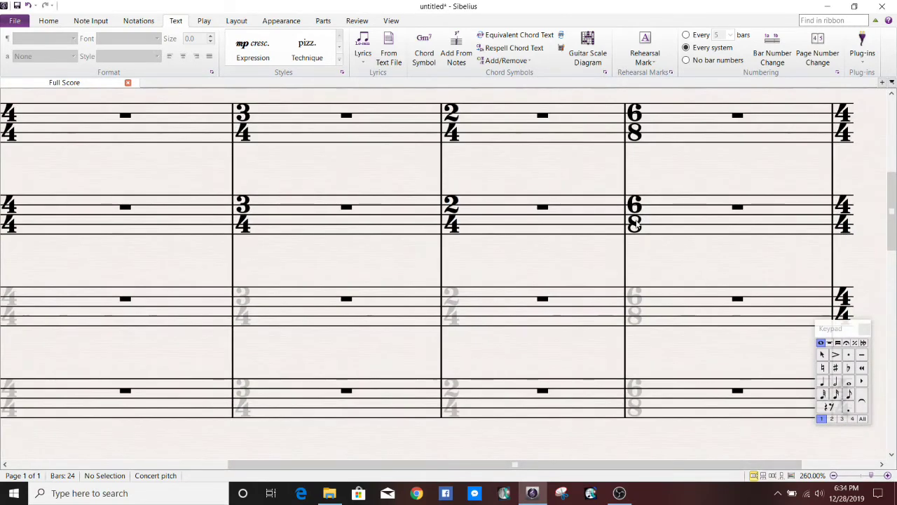
click(637, 225)
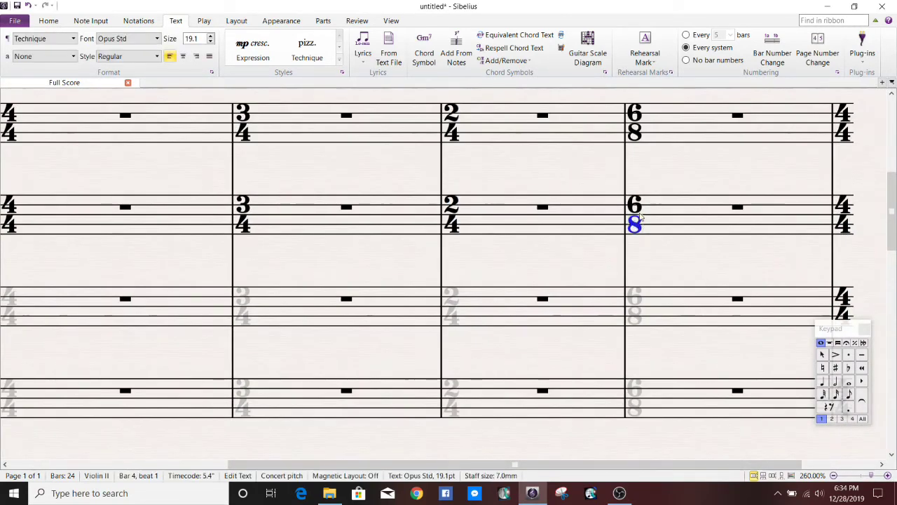
click(637, 205)
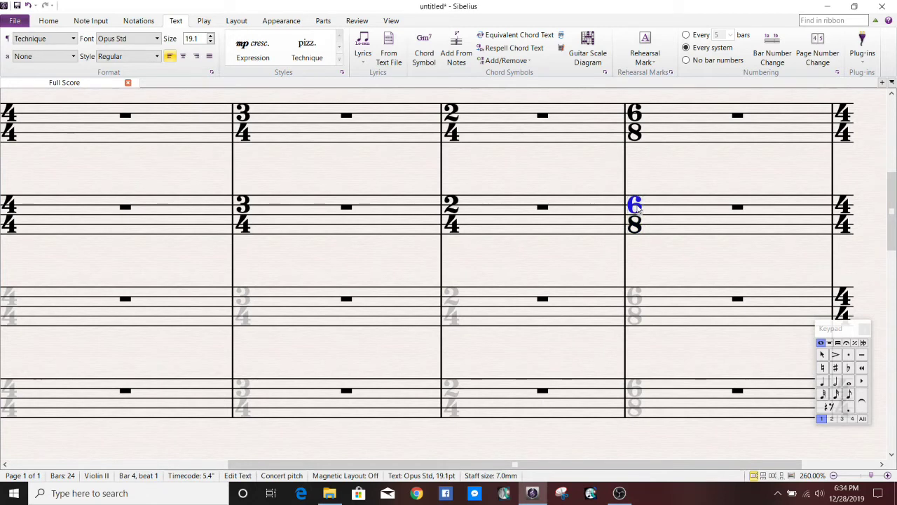
click(634, 134)
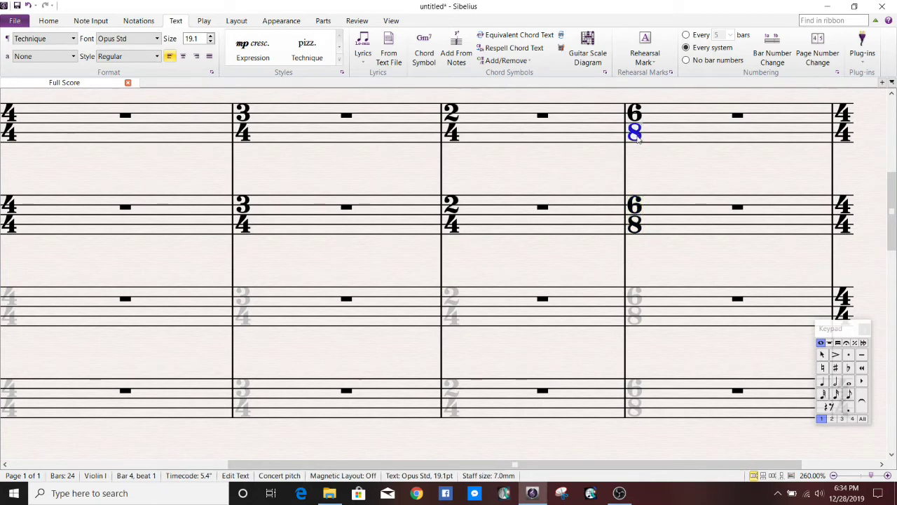
click(635, 123)
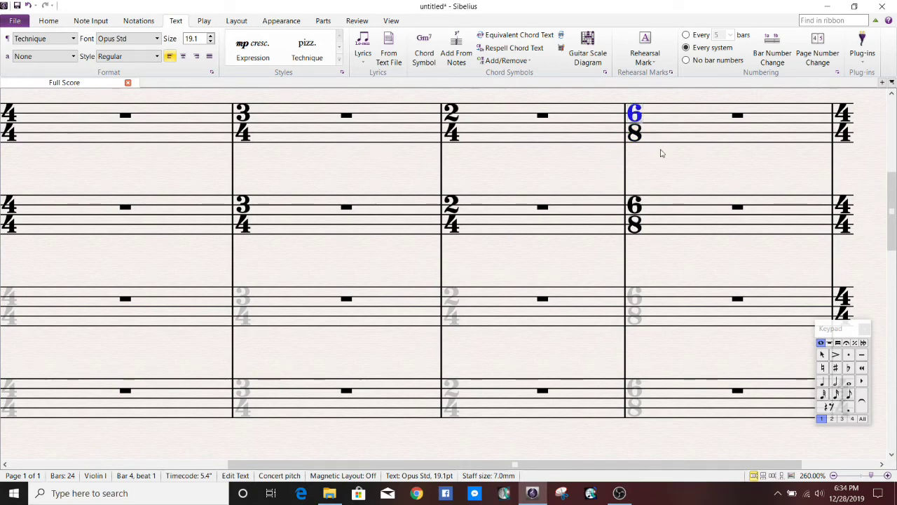
key(Escape)
drag(509, 165, 605, 192)
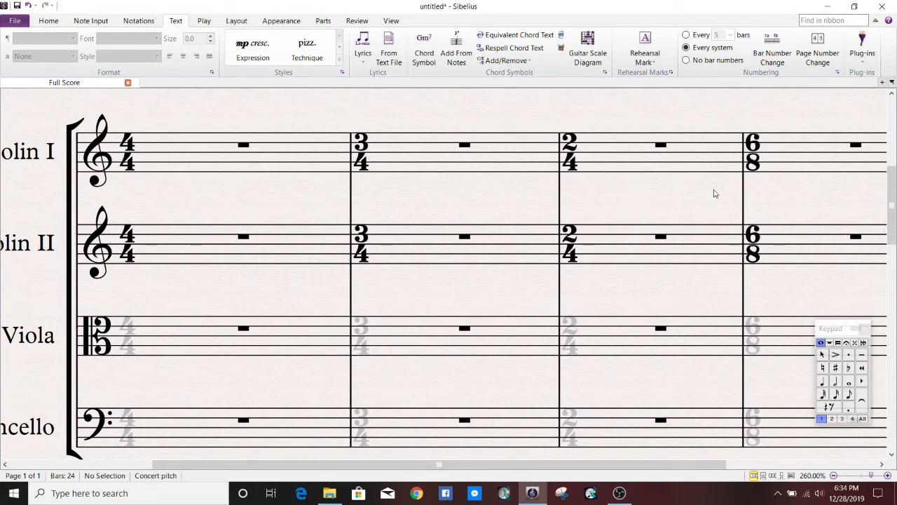
drag(786, 208, 745, 190)
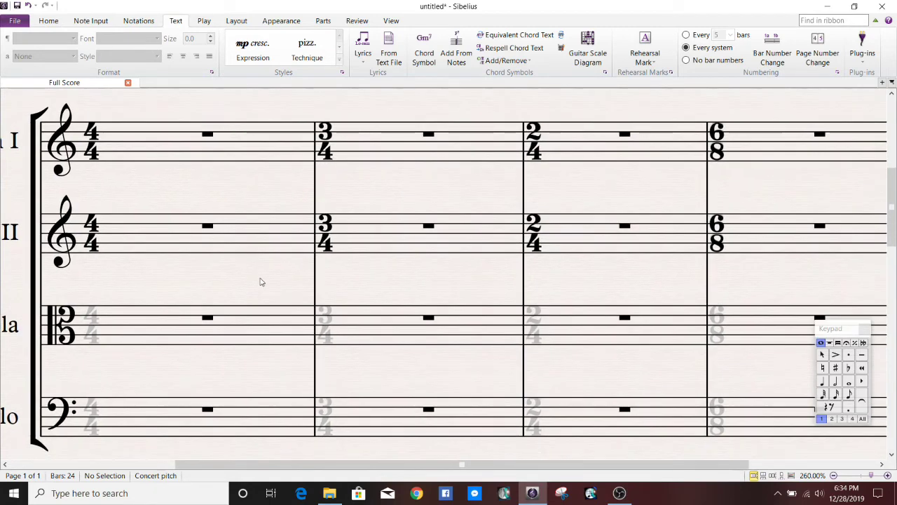
drag(261, 282, 320, 243)
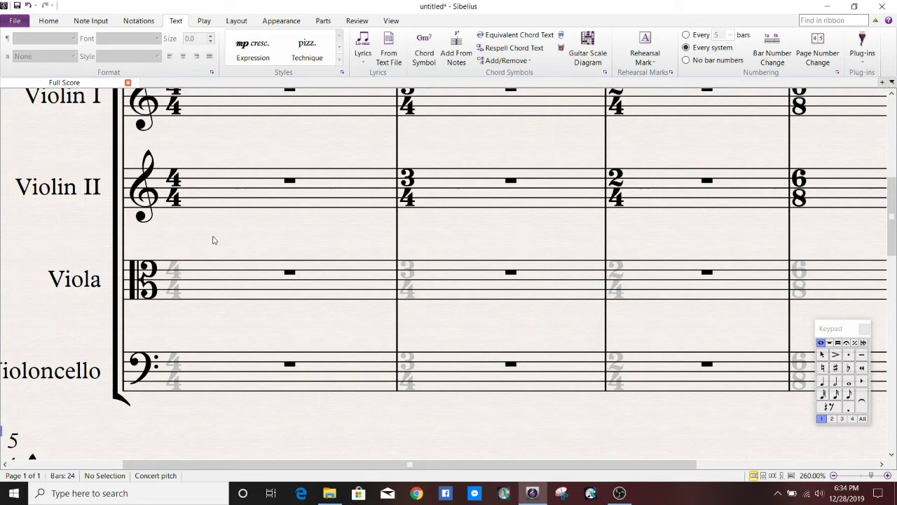
drag(214, 241, 271, 197)
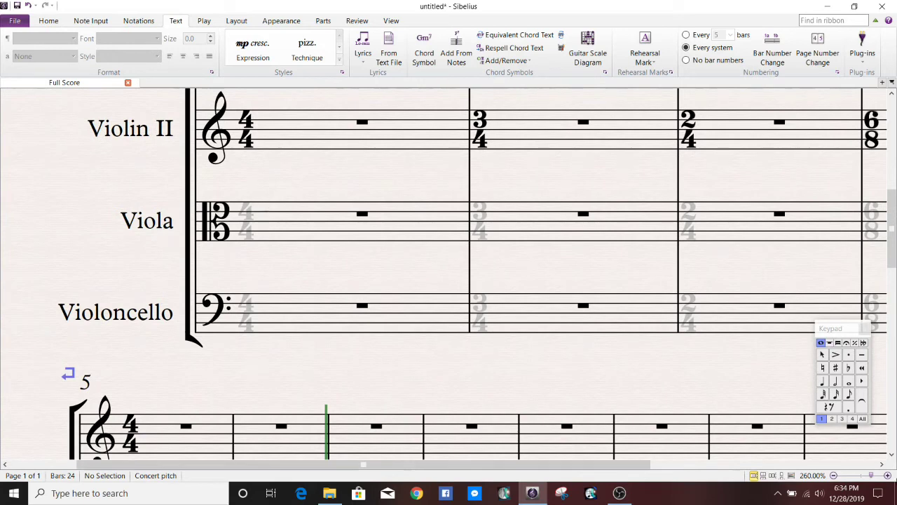
- Retype the Viola's first time signature as 5/4, correcting the lower digit to 4
click(241, 219)
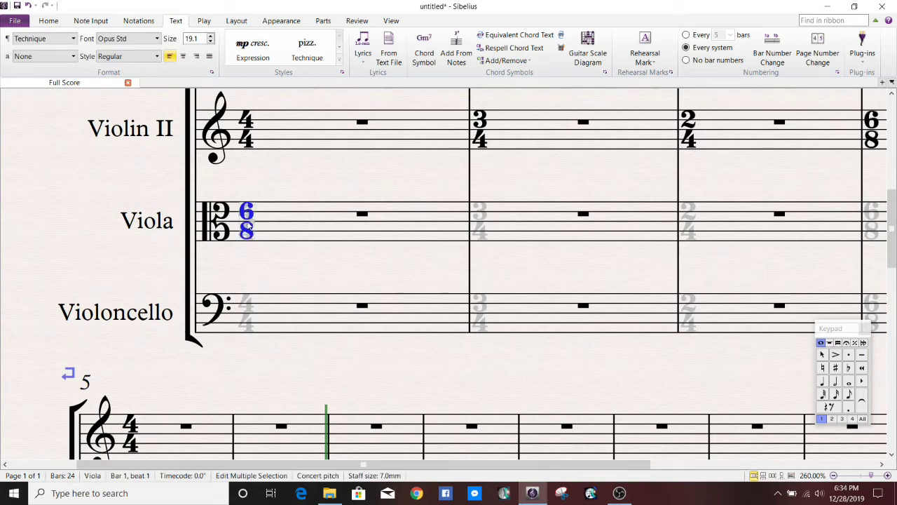
double_click(246, 220)
text(5)
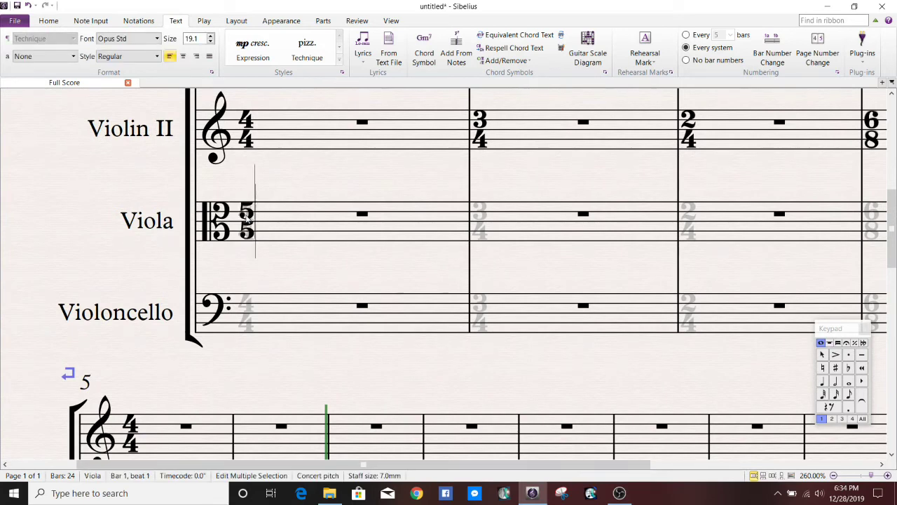
key(Delete)
text(5)
key(Escape)
key(Escape)
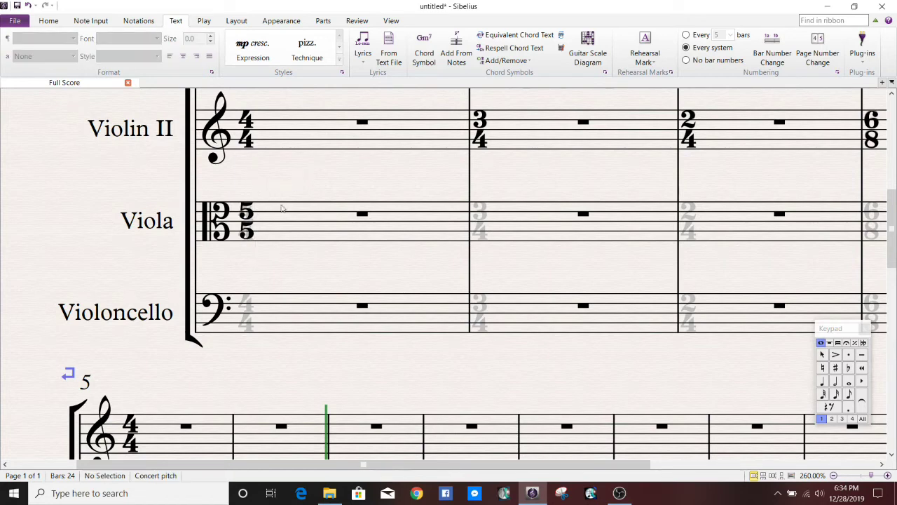
double_click(251, 237)
key(BackSpace)
text(4)
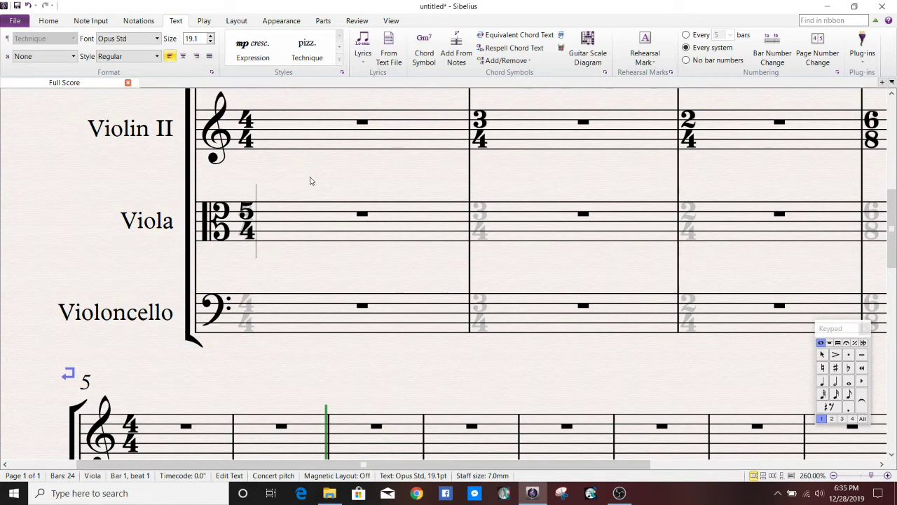
double_click(247, 210)
key(Escape)
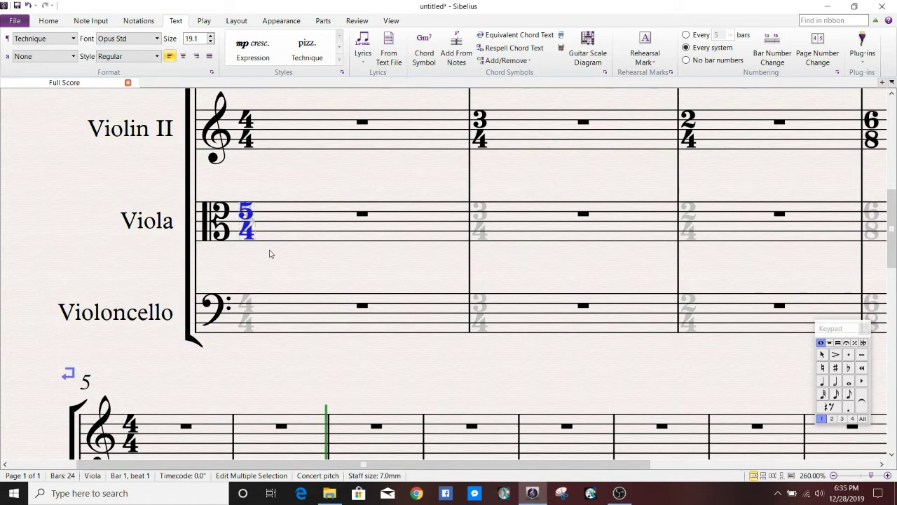
key(Escape)
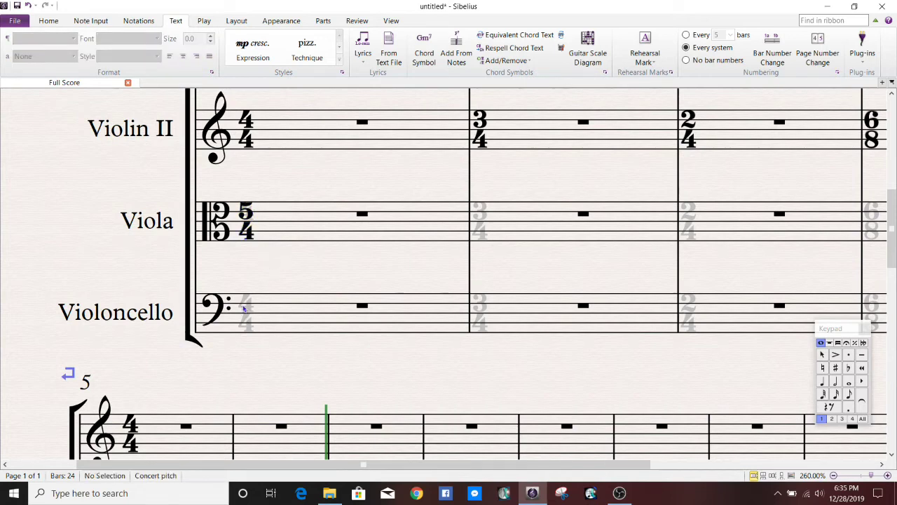
- Copy the 5/4 time signature onto the Violoncello's first bar
click(244, 308)
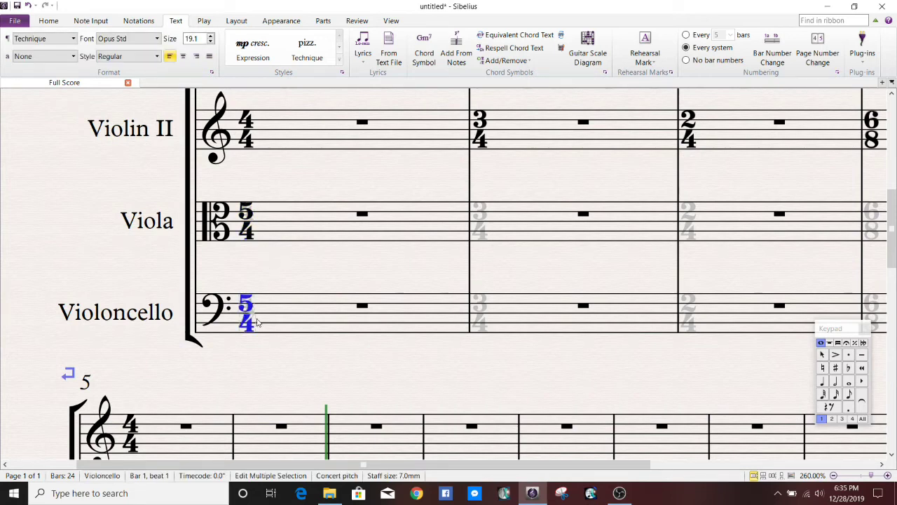
click(246, 217)
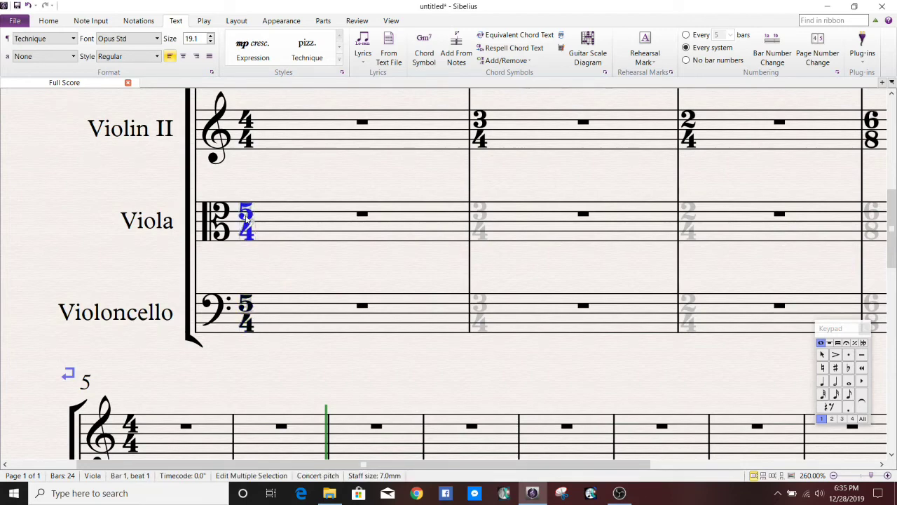
mouse_move(419, 190)
mouse_down()
mouse_move(378, 305)
mouse_move(378, 263)
mouse_up()
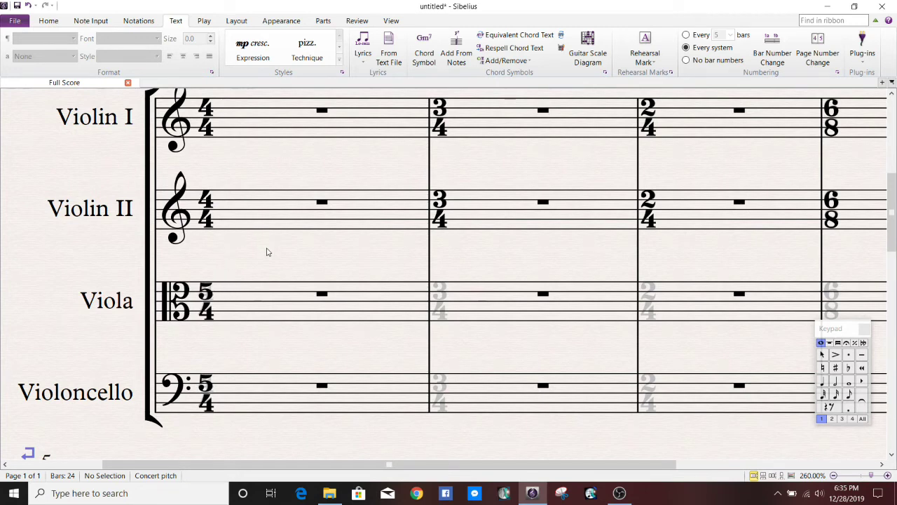
key(n)
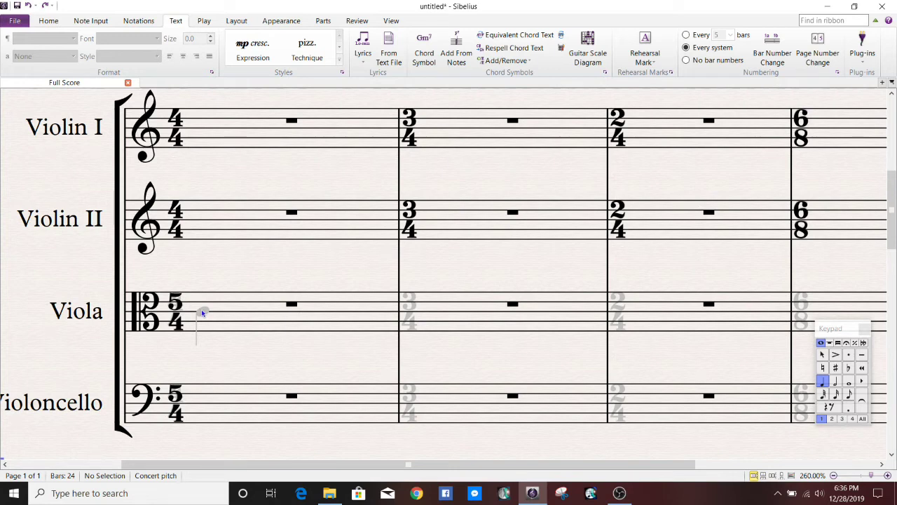
- Place a C4 quarter note at the start of the Viola's bar 1 and select it
click(201, 312)
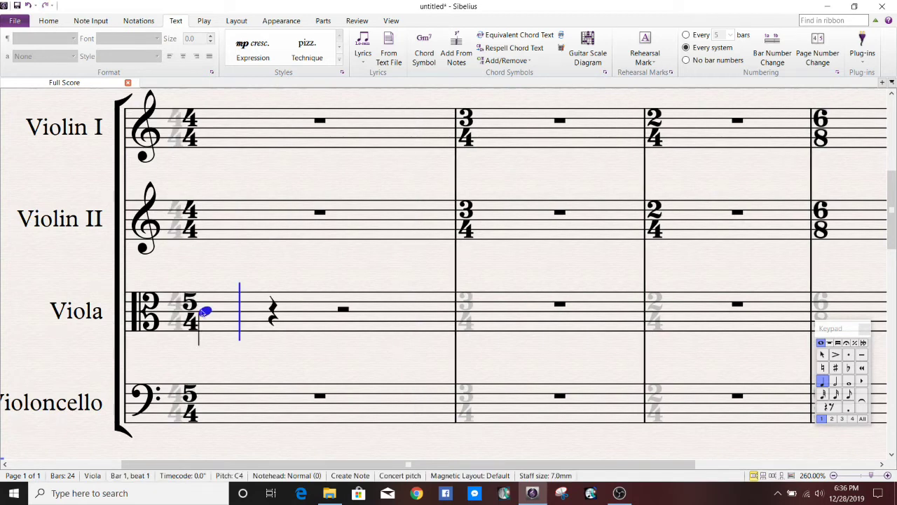
click(208, 315)
- Nudge the bar 1 time signatures on all four staves to line them up
key(Escape)
click(191, 413)
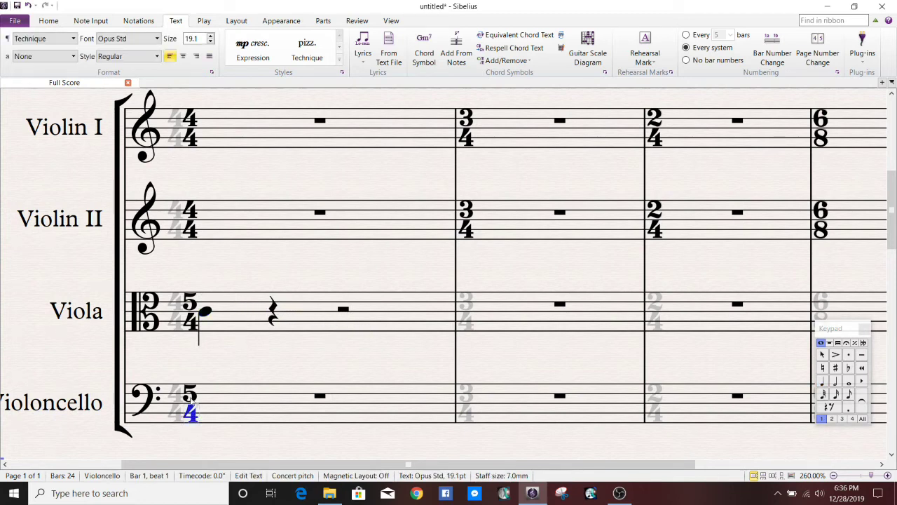
ctrl+click(189, 312)
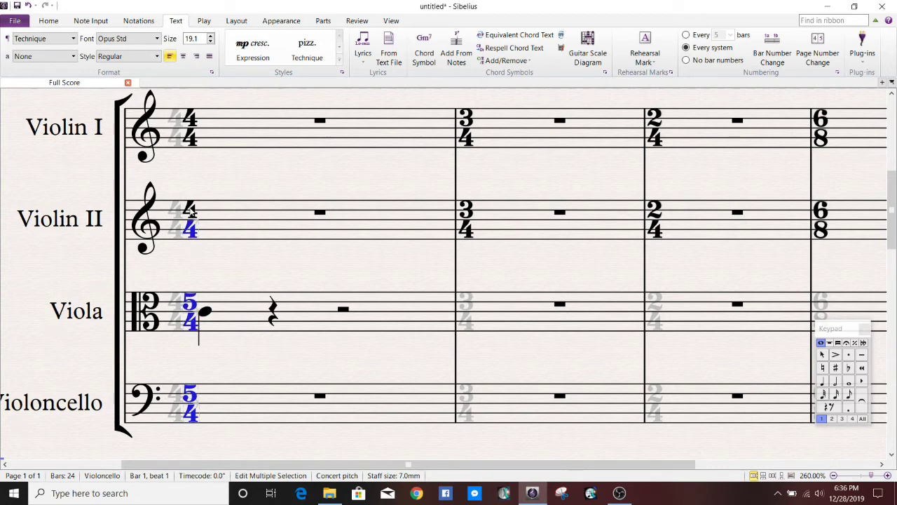
ctrl+click(189, 209)
ctrl+click(183, 126)
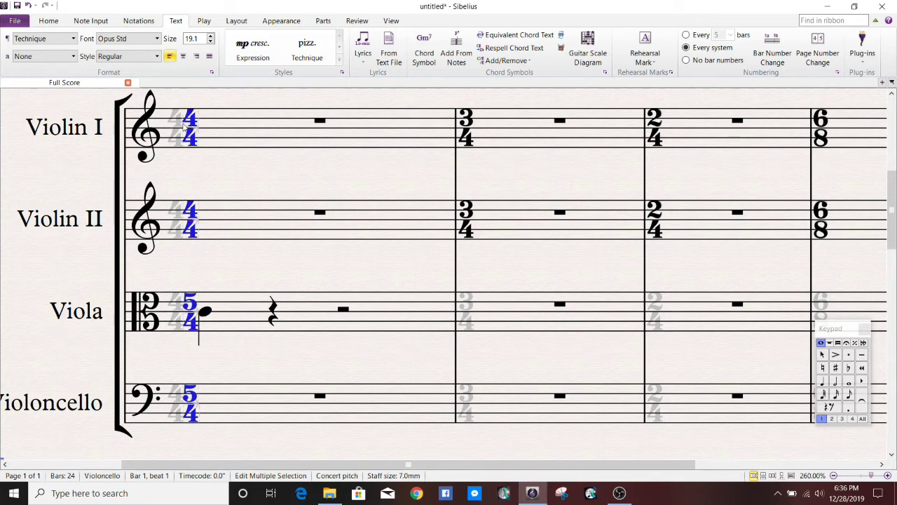
key(Left)
key(Left)
key(Left)
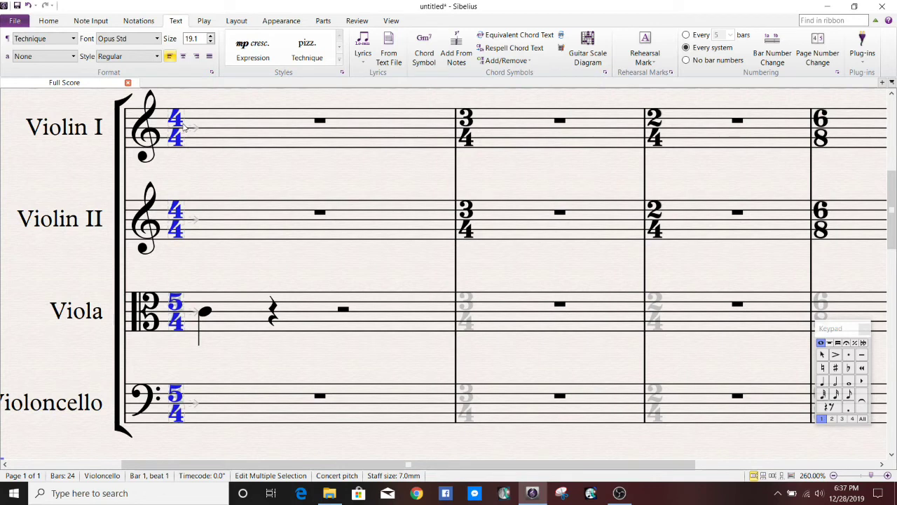
key(Right)
key(Right)
key(Left)
key(Left)
key(Escape)
- Enter C quarter notes in the Viola from bar 1, beat 2 onward
key(n)
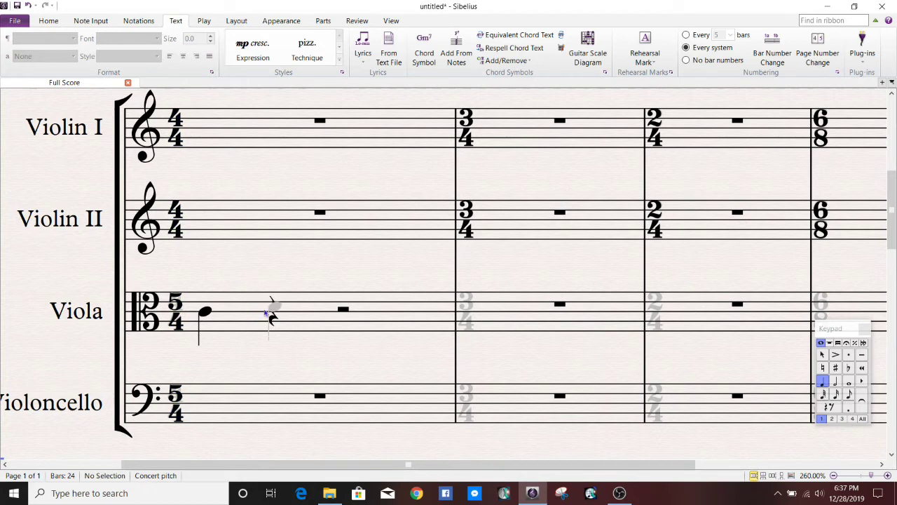
click(266, 315)
key(c)
key(c)
key(c)
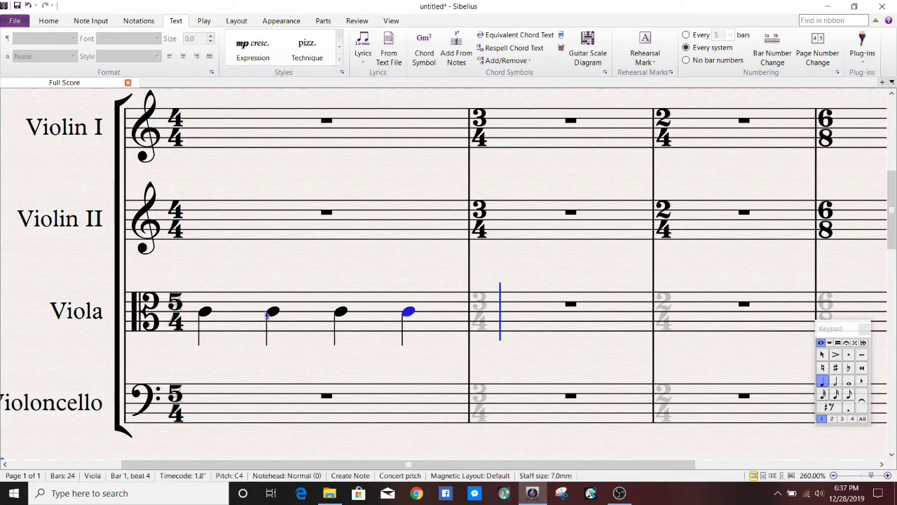
key(c)
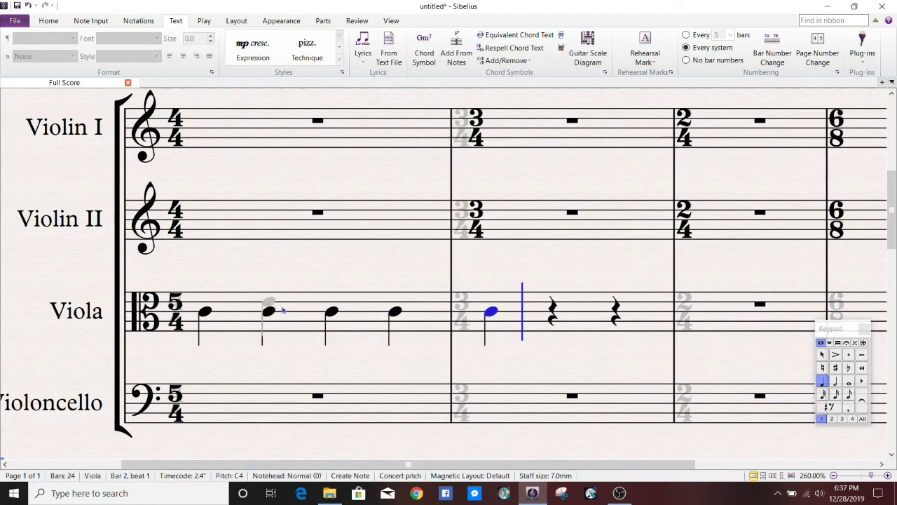
key(Escape)
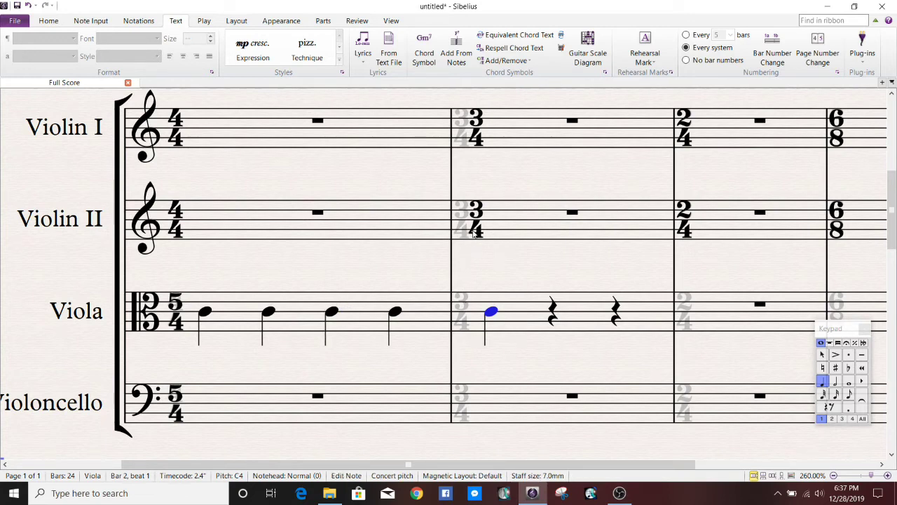
- Align the bar 2 3/4 time signature text on both violin staves
click(475, 230)
ctrl+click(476, 211)
ctrl+click(476, 137)
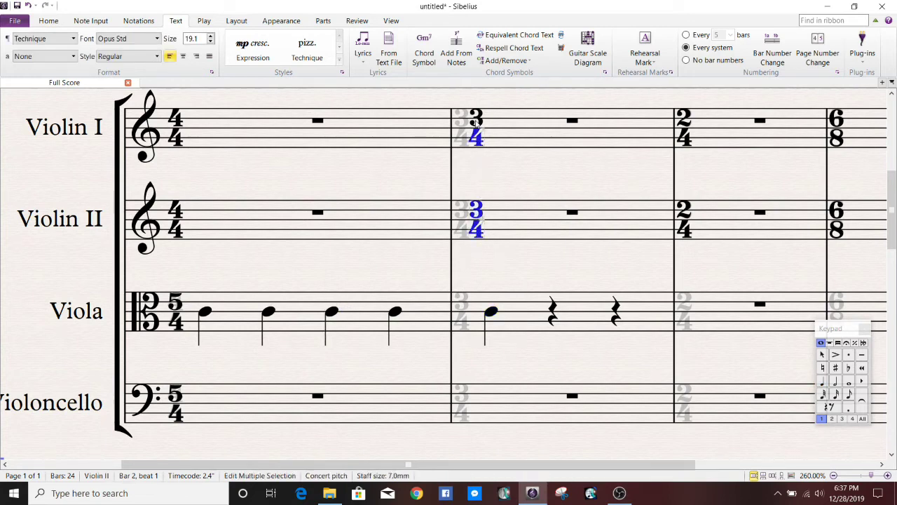
ctrl+click(475, 120)
key(ctrl+Left)
key(ctrl+Left)
key(ctrl+Left)
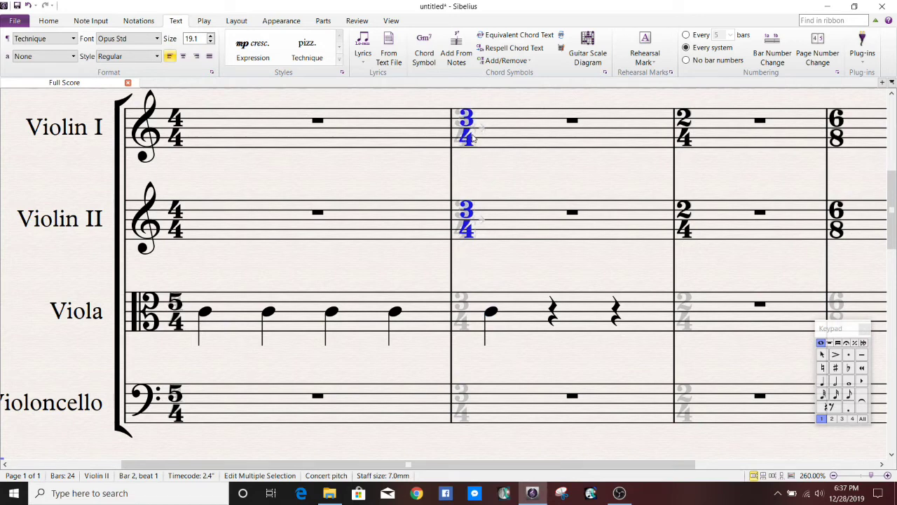
key(ctrl+Right)
key(ctrl+Right)
key(ctrl+Right)
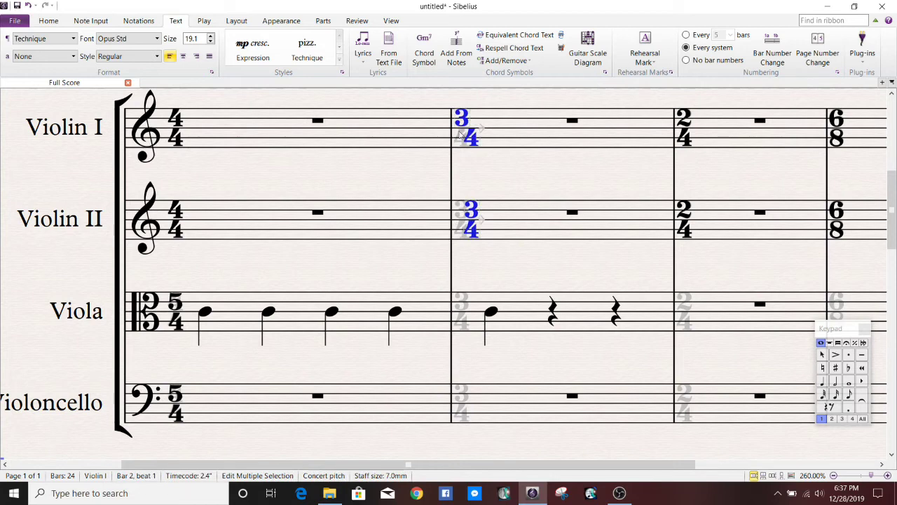
click(482, 168)
double_click(471, 145)
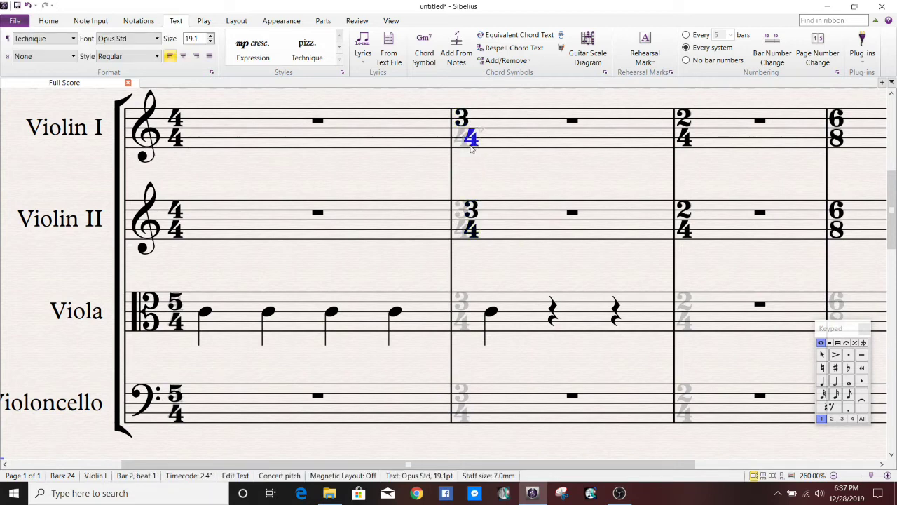
key(BackSpace)
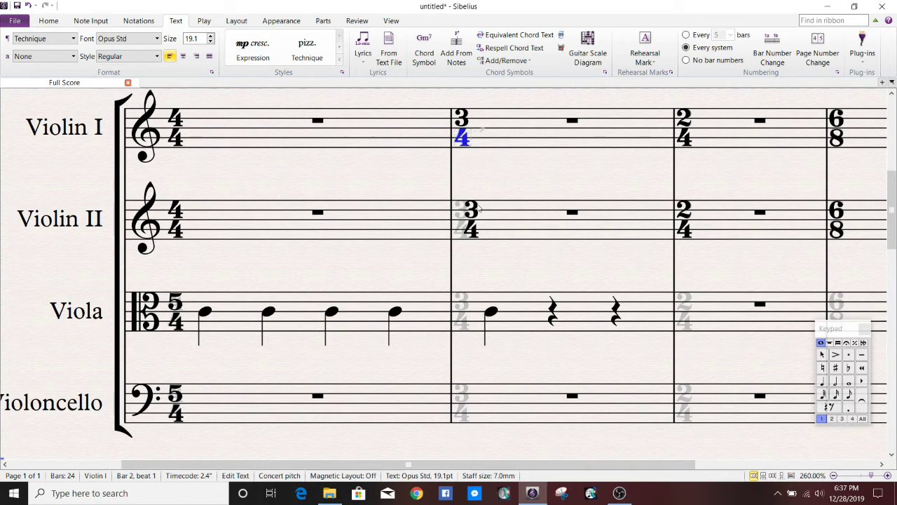
click(471, 211)
key(Left)
key(Left)
key(Left)
key(Left)
key(Left)
key(Left)
key(Left)
key(Left)
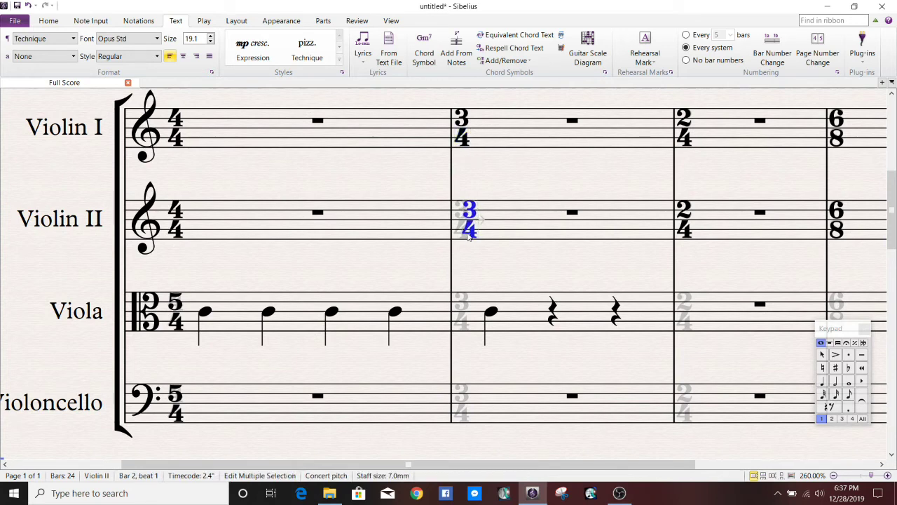
key(Left)
key(Left)
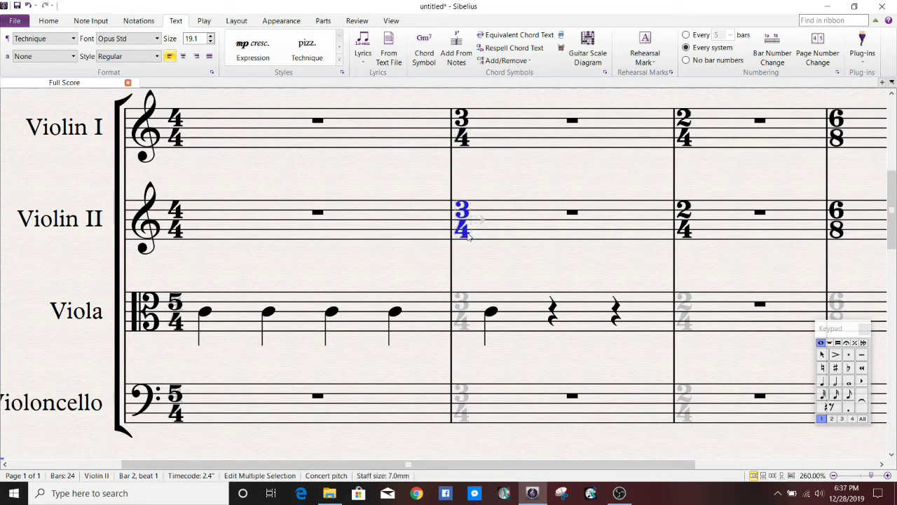
click(499, 269)
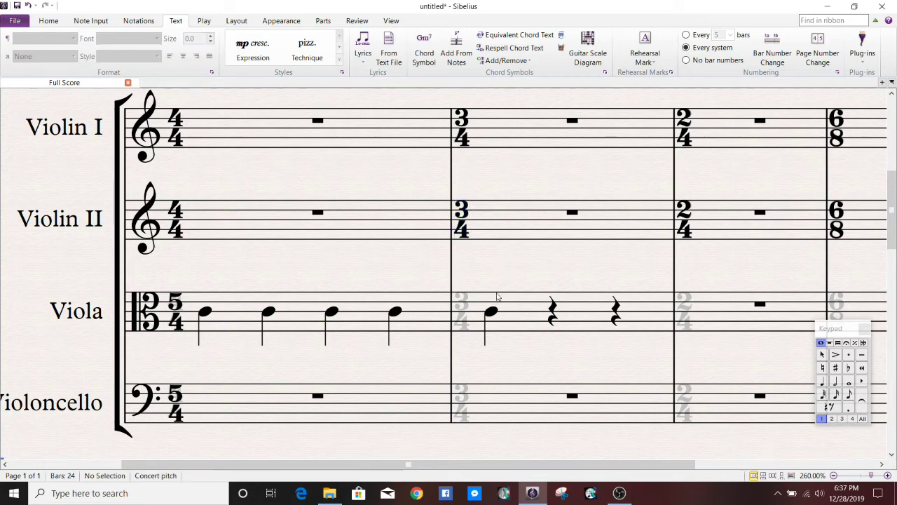
- Paste a copy of the Viola's 5/4 into bar 2 after the first beat
scroll(421, 260, down, 2)
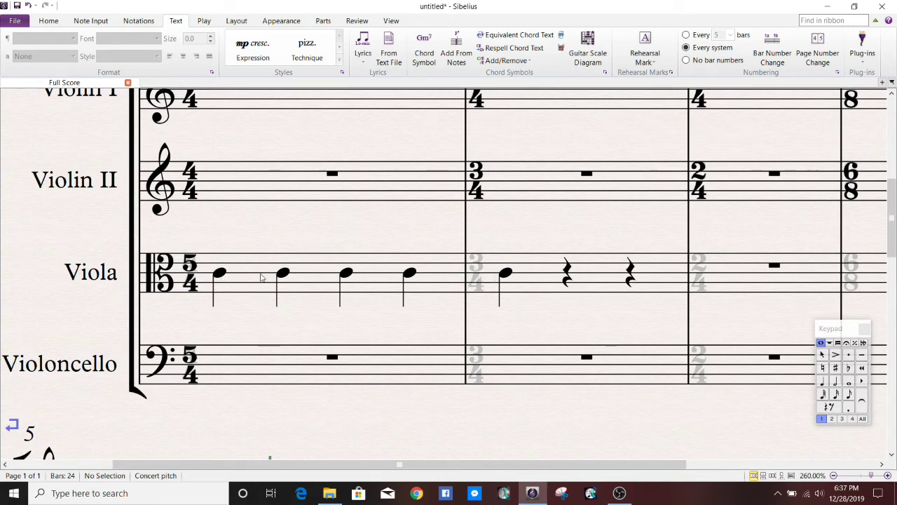
scroll(529, 244, right, 3)
scroll(529, 243, down, 1)
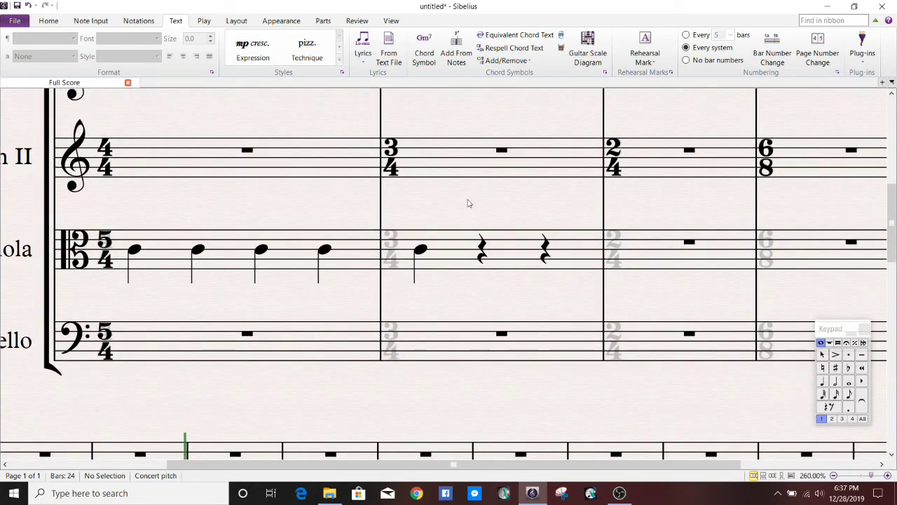
click(105, 252)
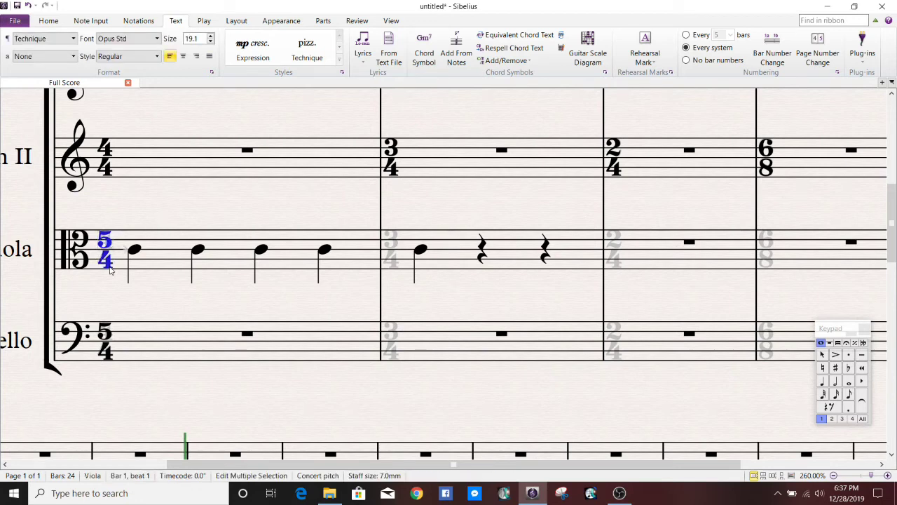
key(Escape)
key(ctrl+v)
click(459, 246)
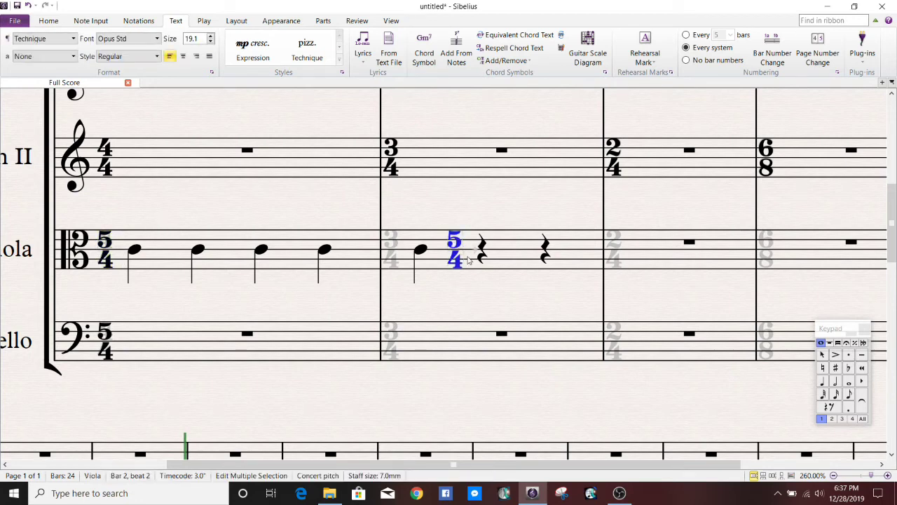
key(Right)
key(Right)
key(Right)
key(Right)
key(Right)
key(Right)
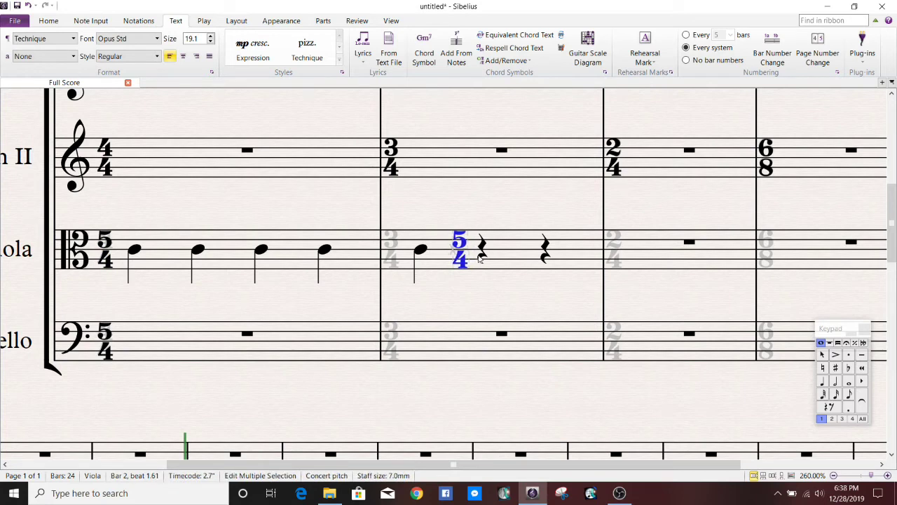
key(Escape)
- Change the Viola's bar 2 signature to 7/4 and copy it onto the Violoncello
double_click(459, 242)
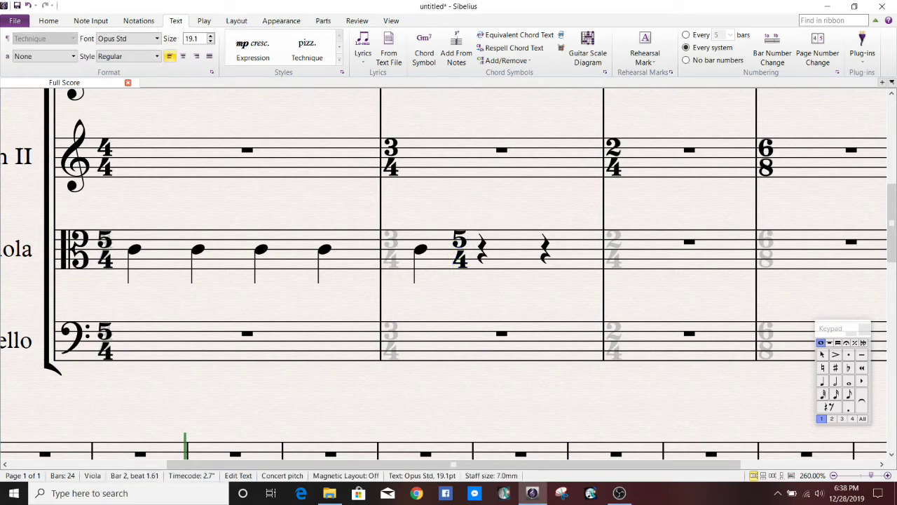
text(7)
key(Escape)
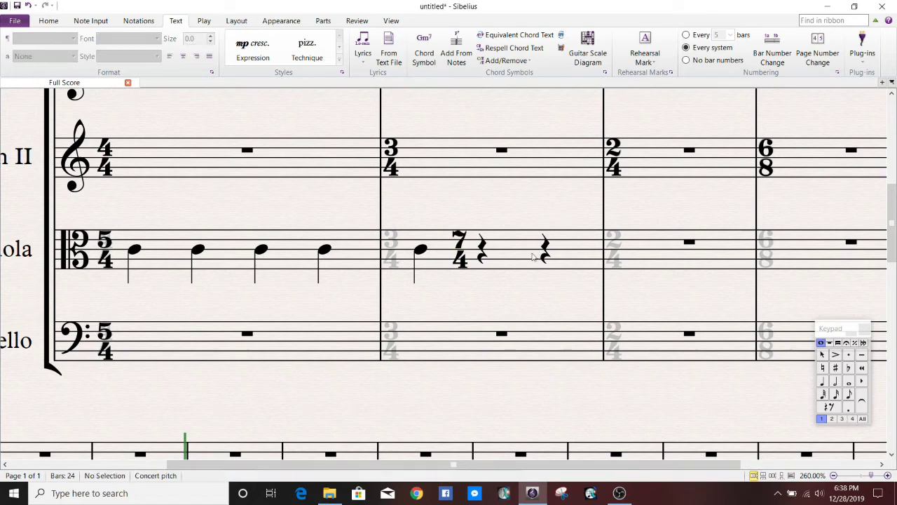
double_click(460, 242)
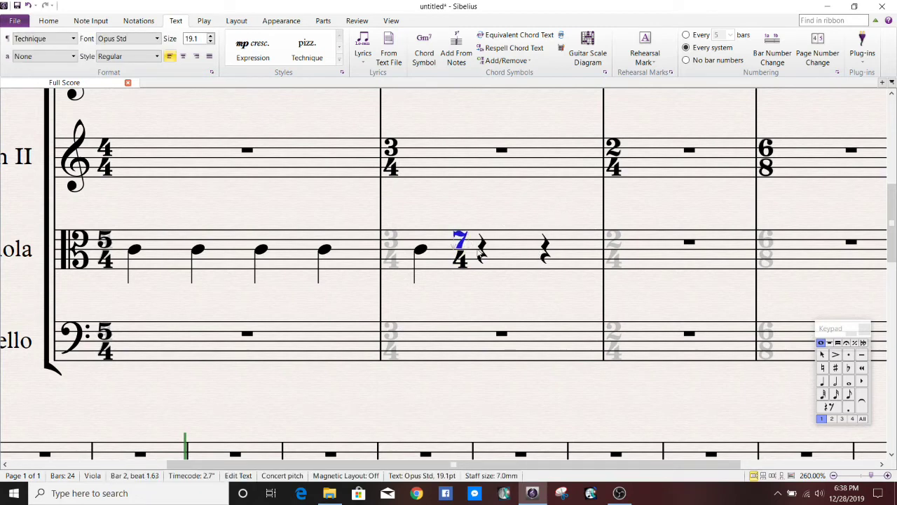
key(Escape)
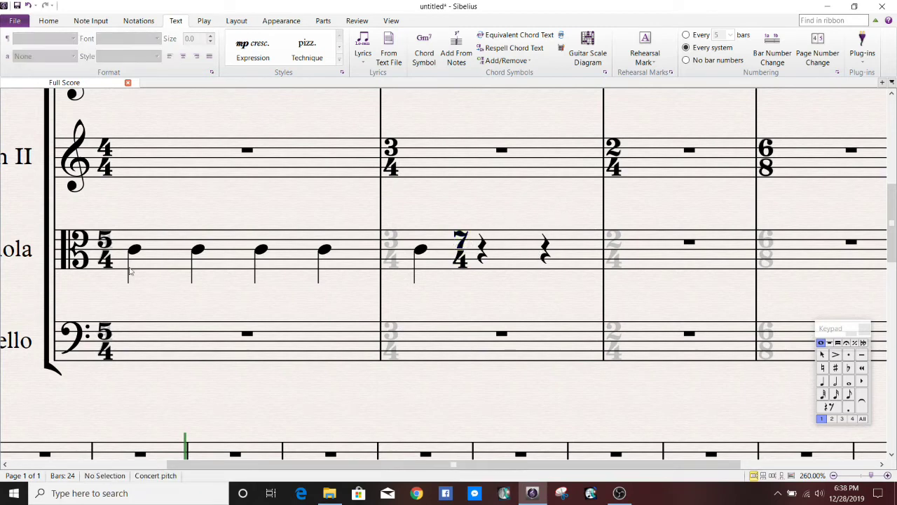
double_click(463, 242)
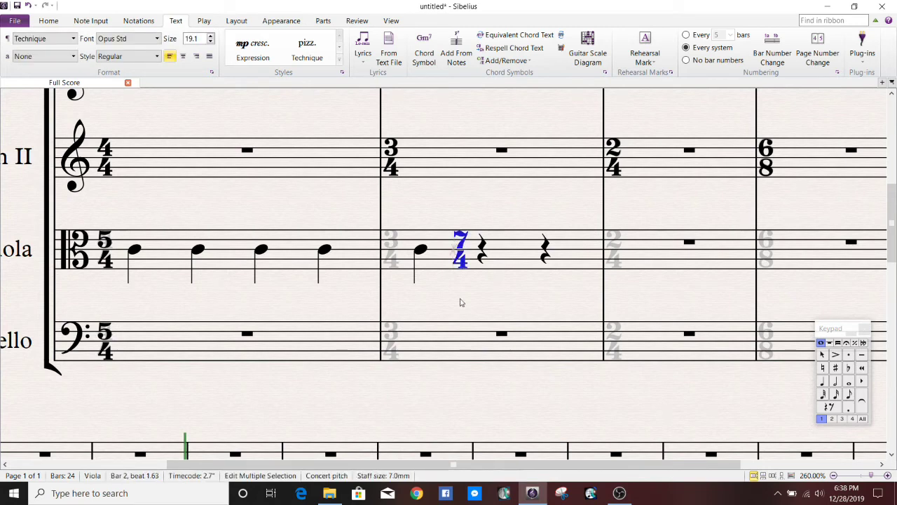
key(Escape)
click(461, 338)
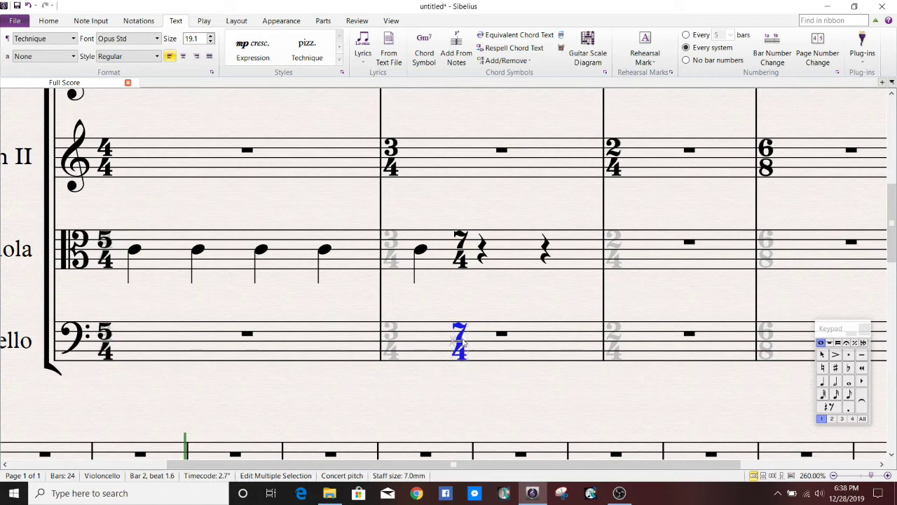
click(481, 290)
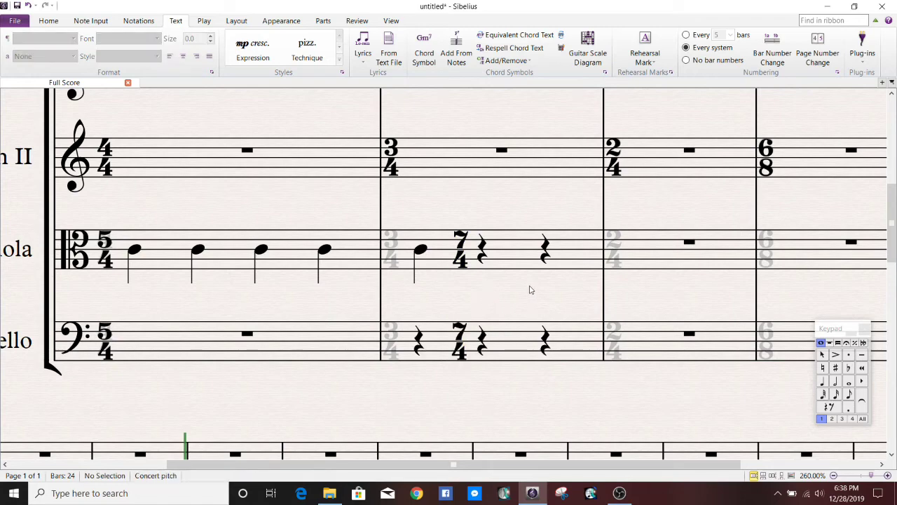
- Pan the score and zoom out from 260% to 190% to show the whole first system
drag(518, 300, 499, 371)
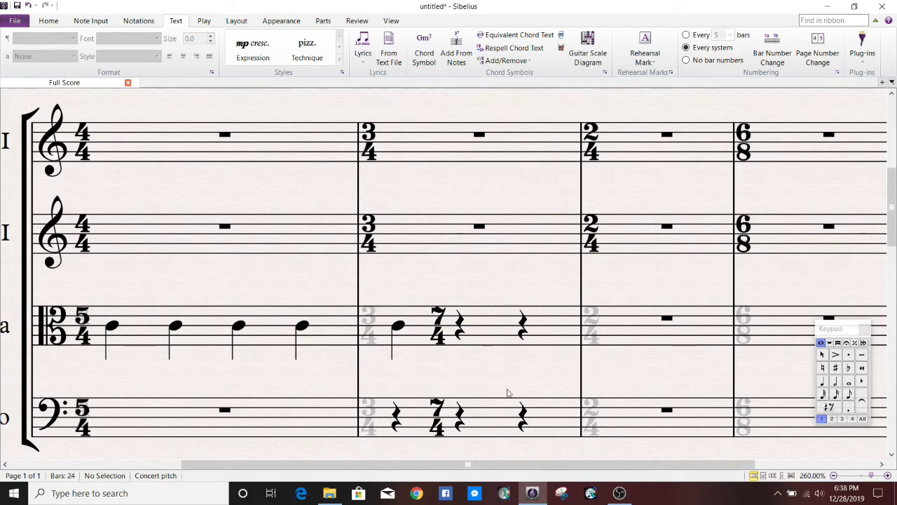
drag(508, 387, 493, 321)
click(835, 476)
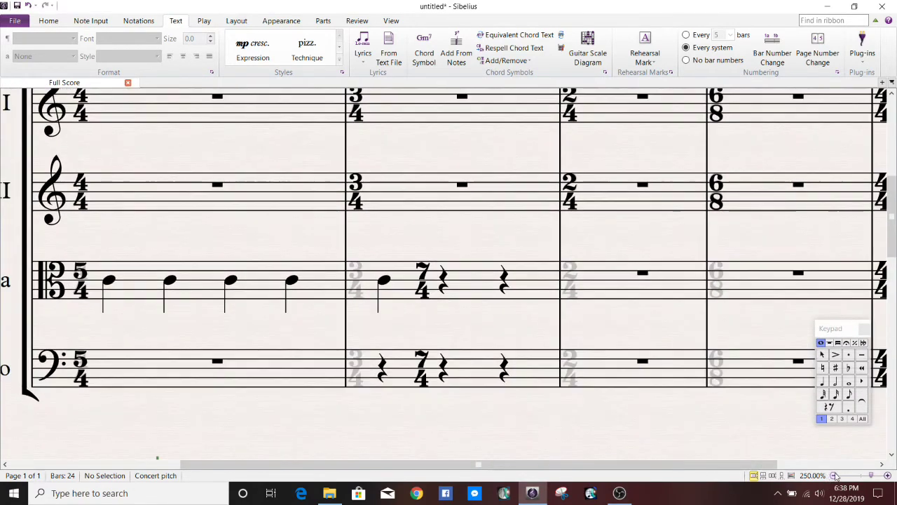
click(835, 476)
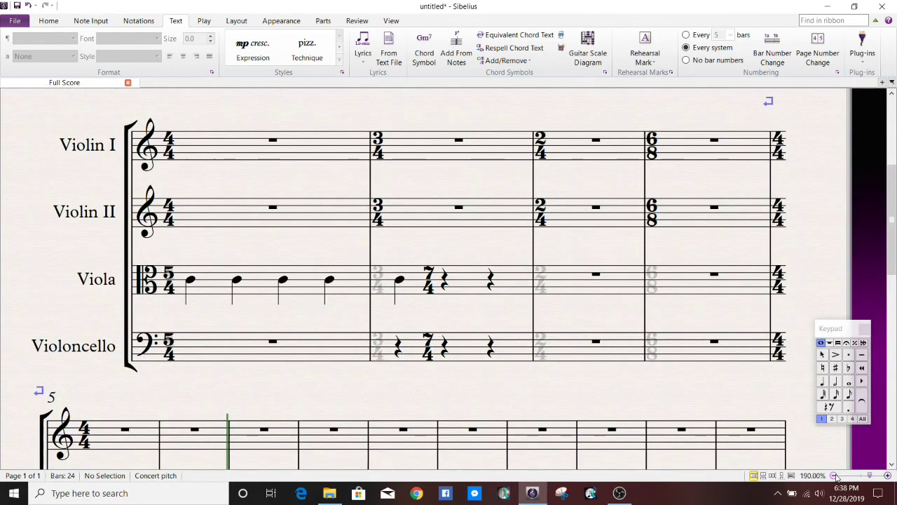
- Select the barline between bars 1 and 2 in the first system
click(371, 247)
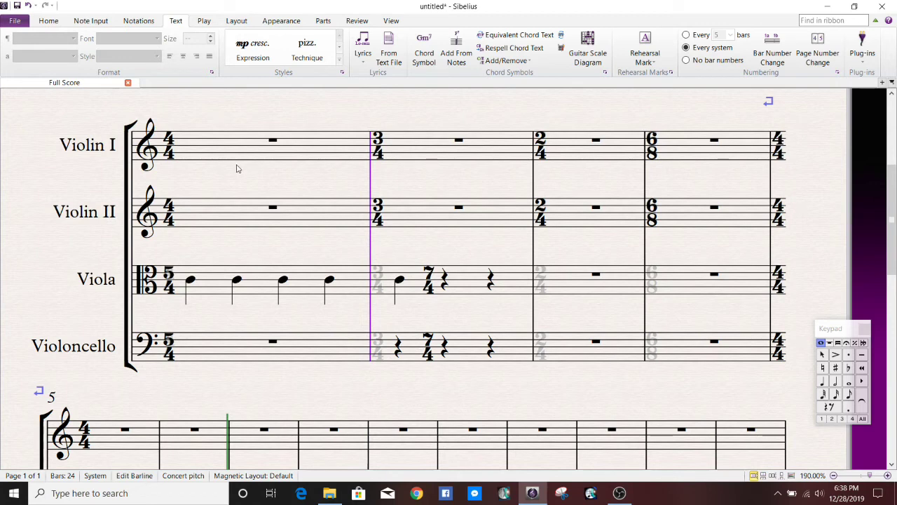
- Set the barline between bars 1 and 2 to Show in Score
right_click(372, 185)
mouse_move(420, 265)
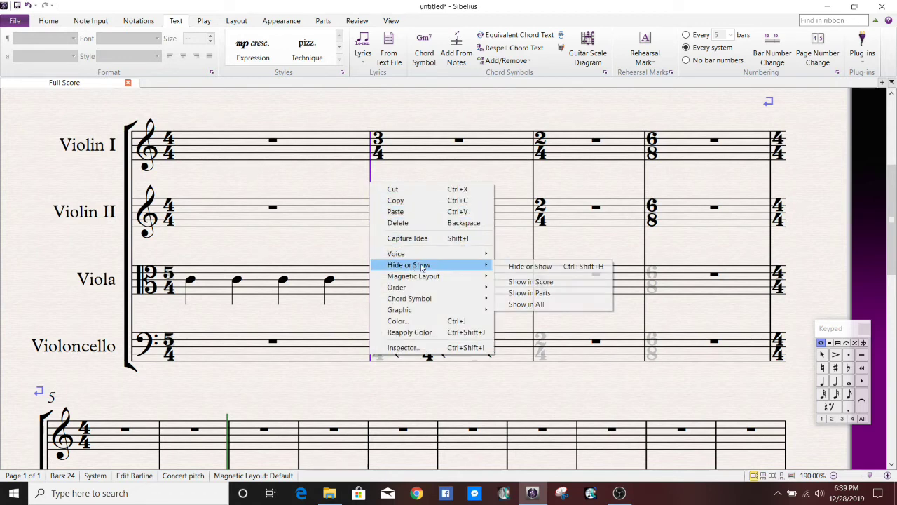
click(523, 279)
key(Escape)
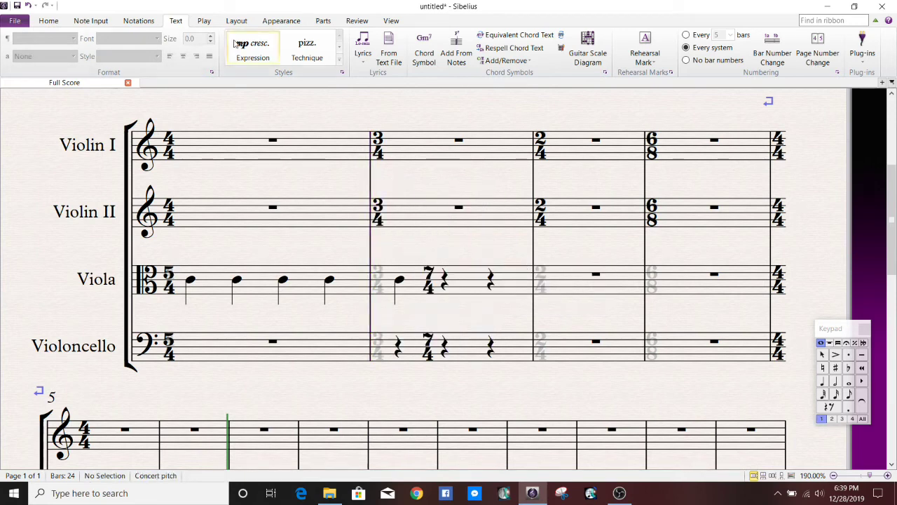
- Change that barline's style to Invisible from Notations > Barline
click(372, 173)
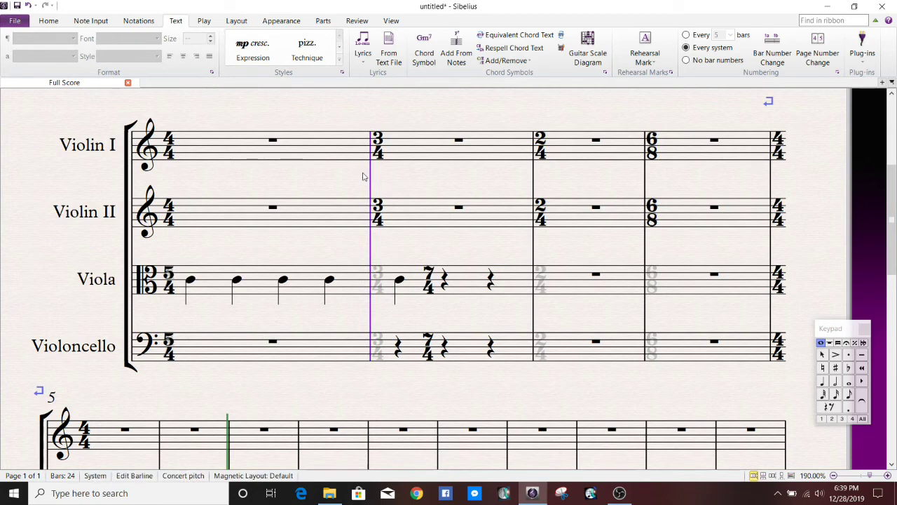
click(140, 21)
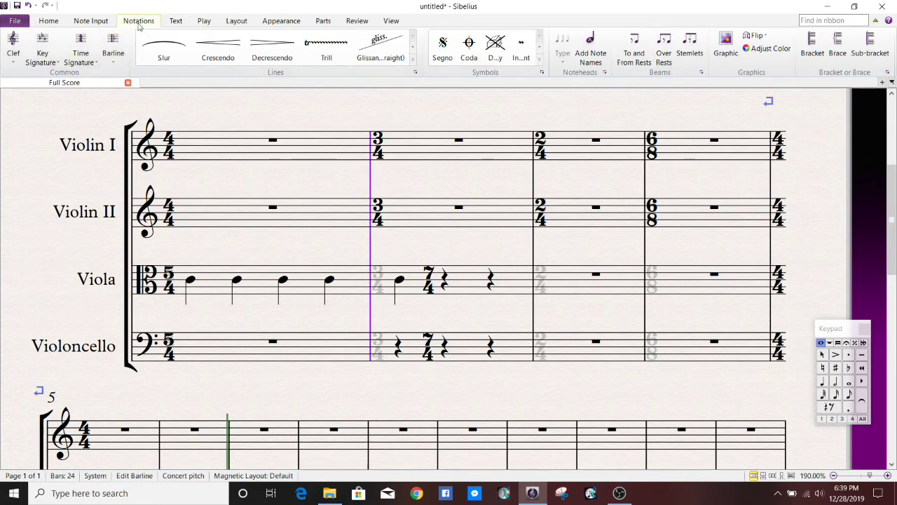
click(113, 63)
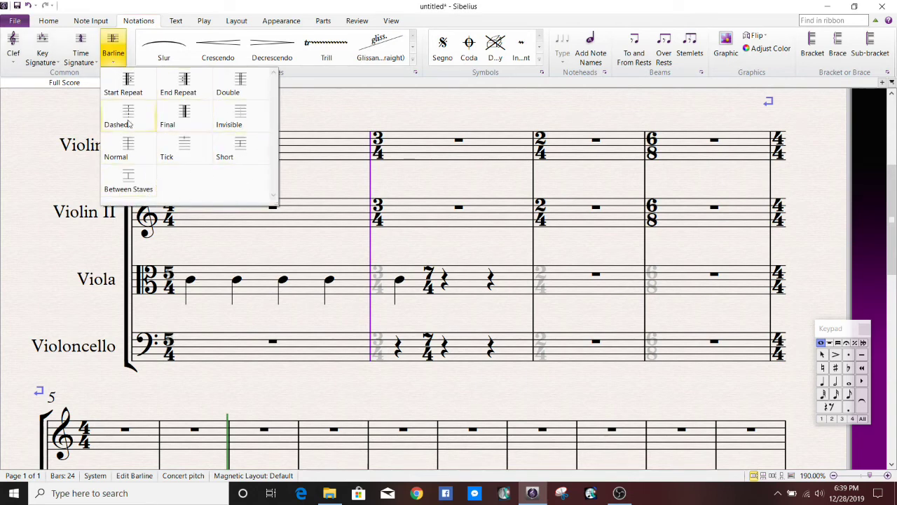
click(242, 120)
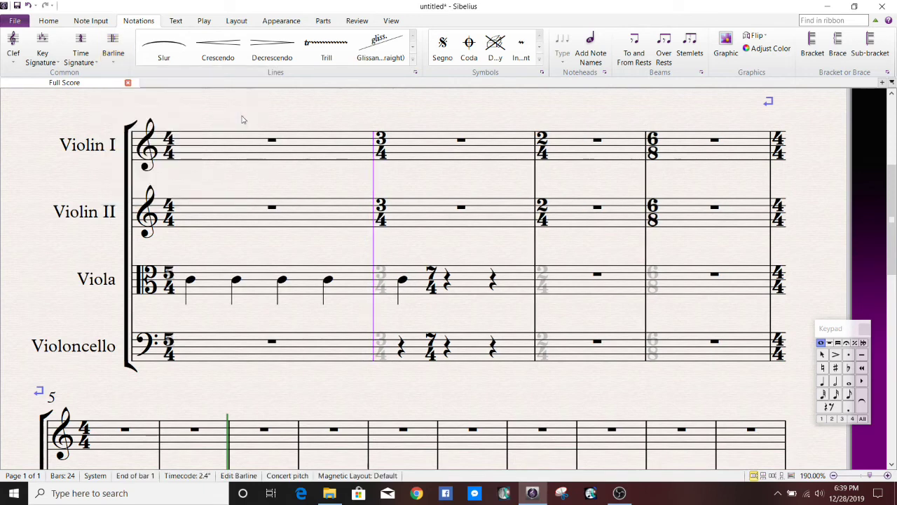
key(Escape)
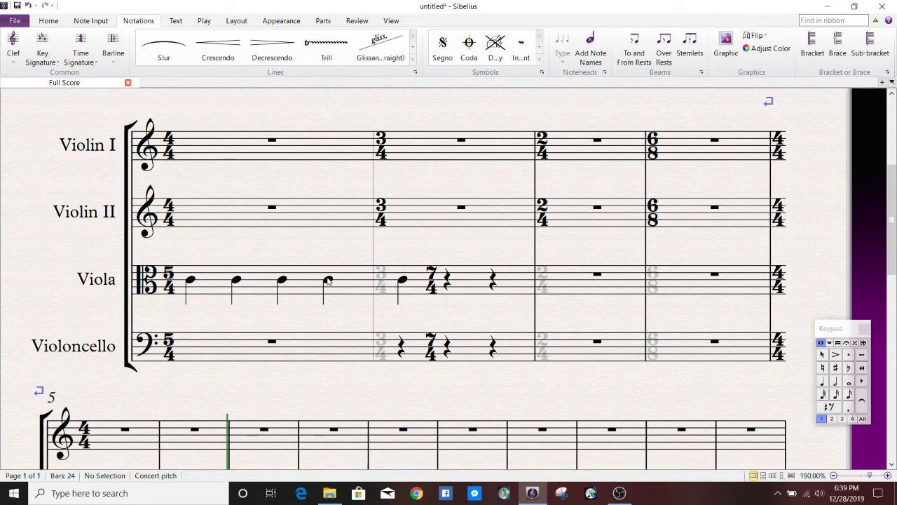
- Drag the invisible barline after bar 1 left to narrow it, then ease it slightly back
drag(374, 261, 360, 265)
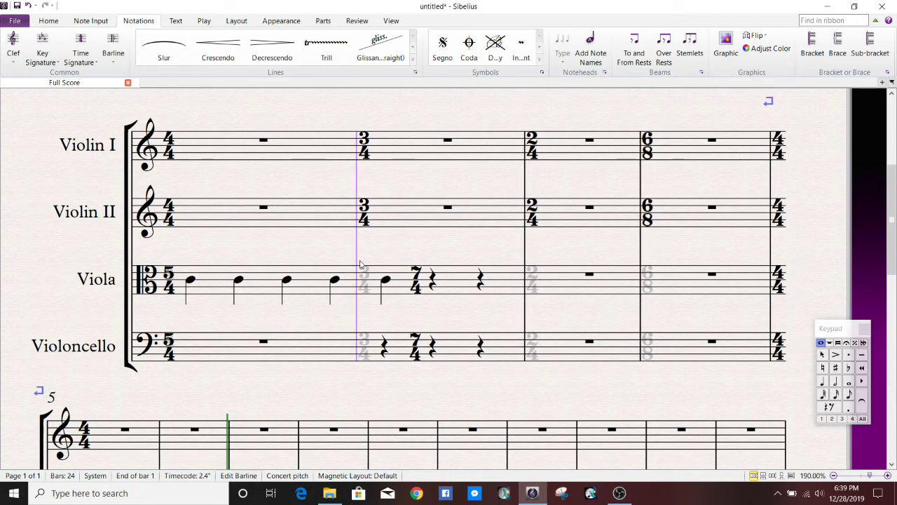
key(Escape)
key(shift+alt+Left)
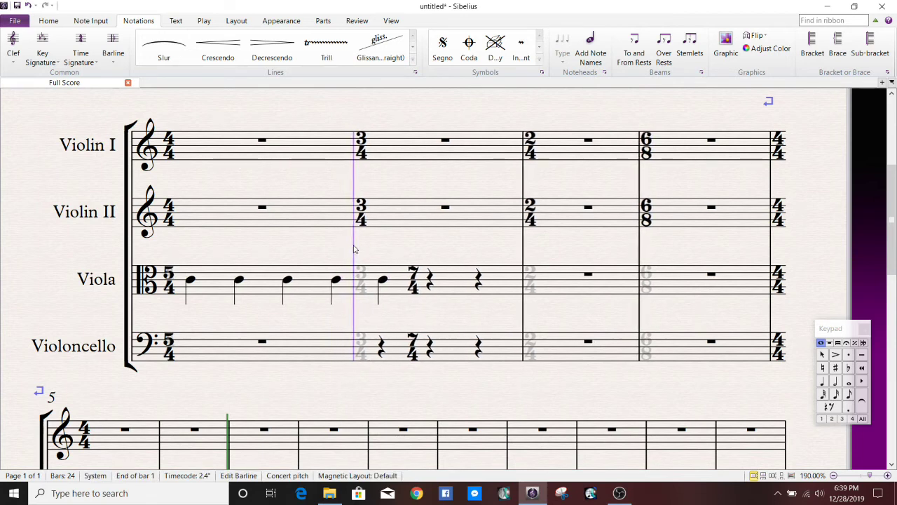
key(shift+alt+Left)
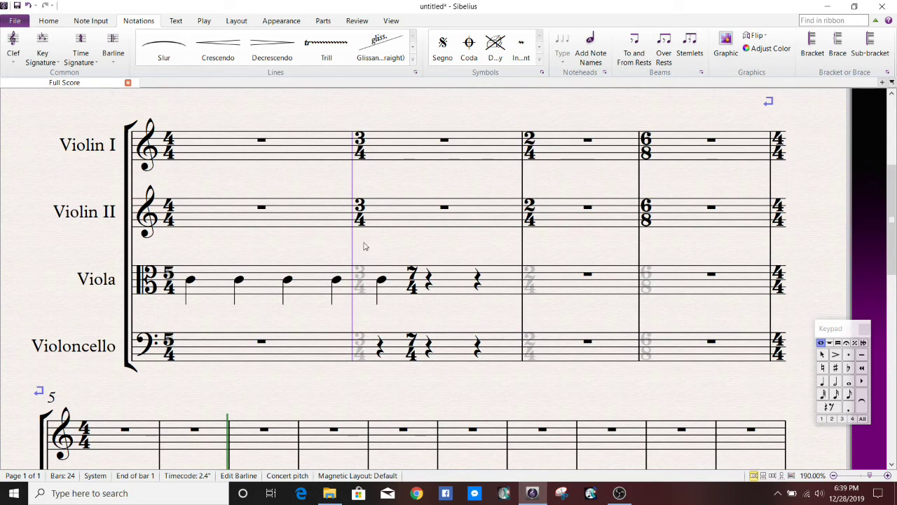
key(Escape)
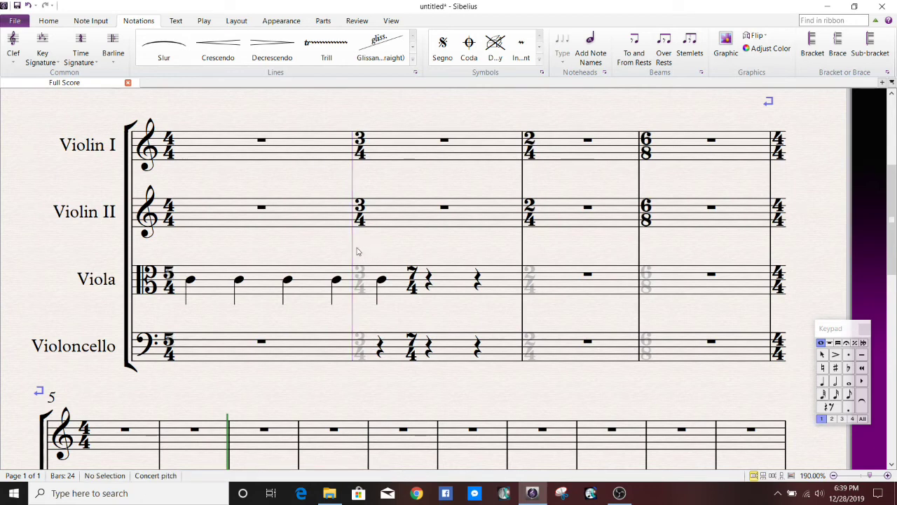
click(356, 250)
drag(361, 250, 354, 254)
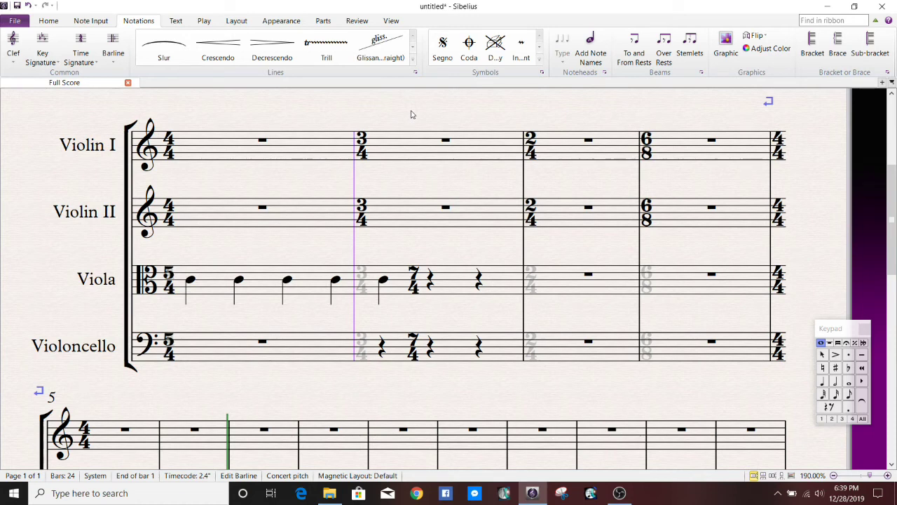
key(Escape)
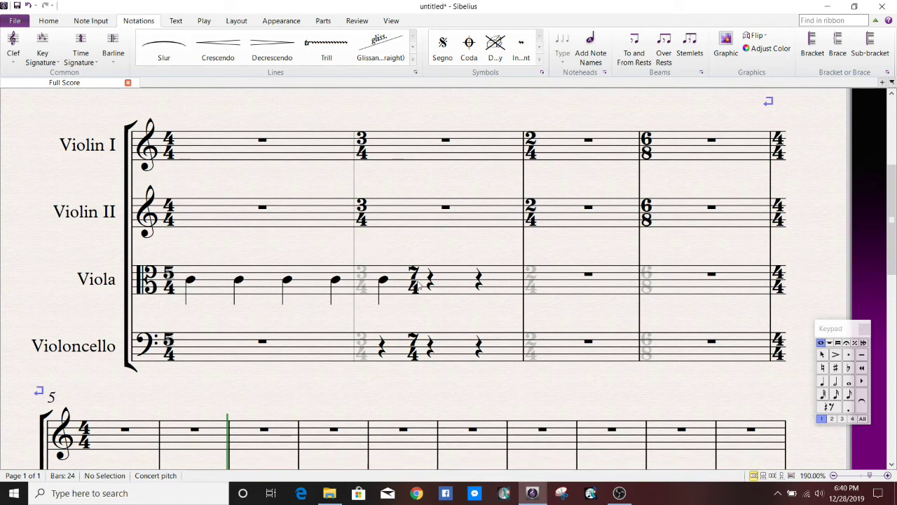
- Make the barlines after bars 2 and 3 invisible
click(413, 275)
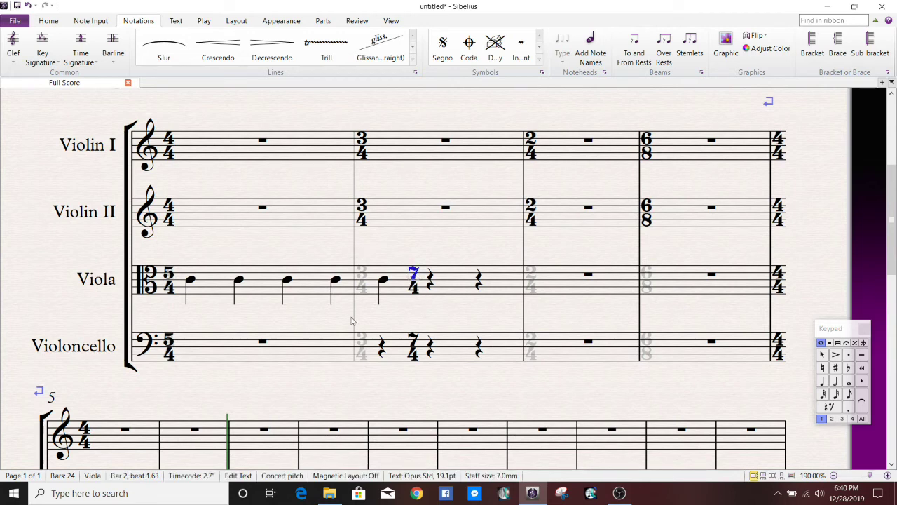
key(Escape)
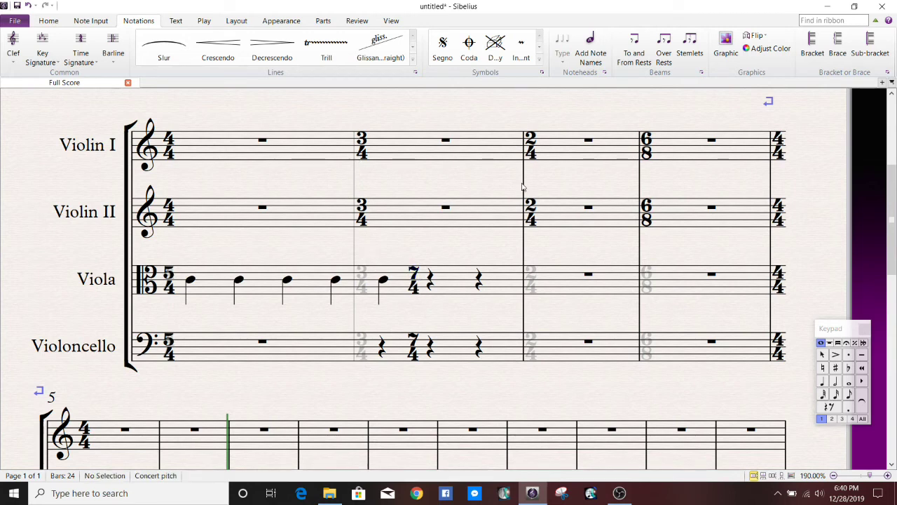
click(523, 187)
click(112, 46)
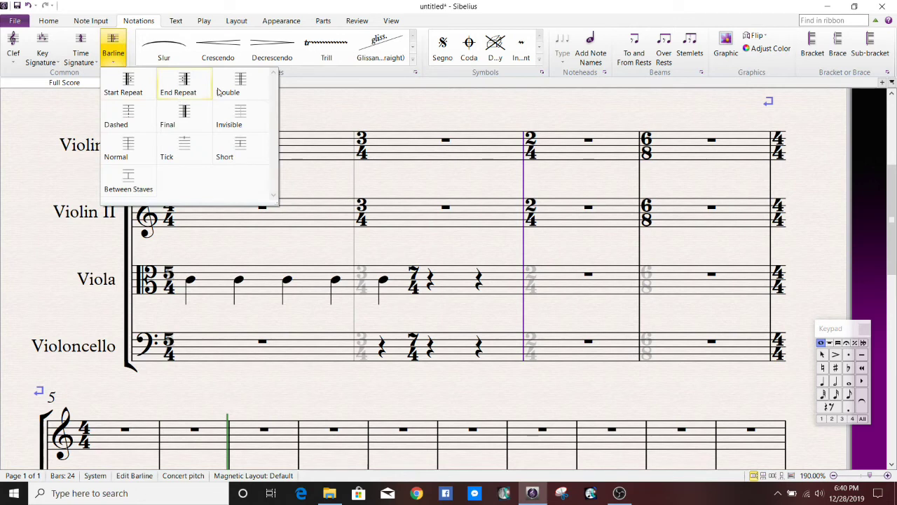
click(218, 90)
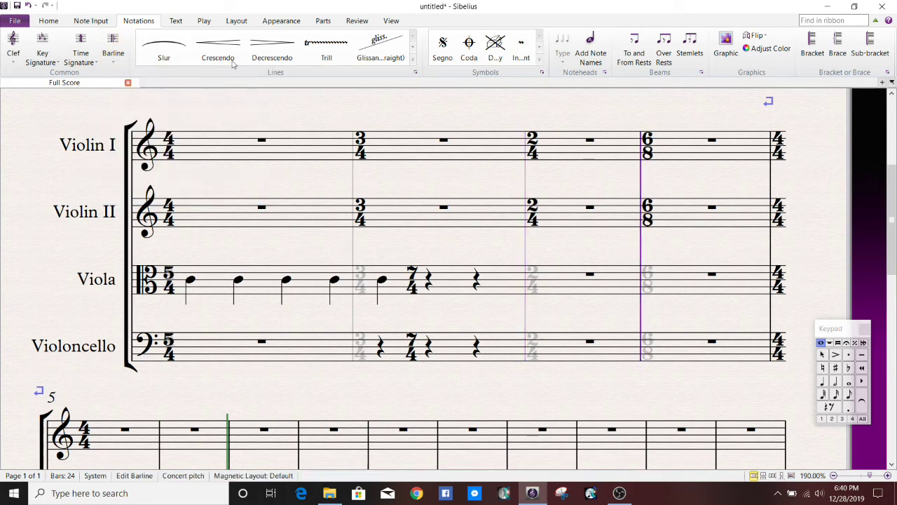
click(114, 49)
click(250, 123)
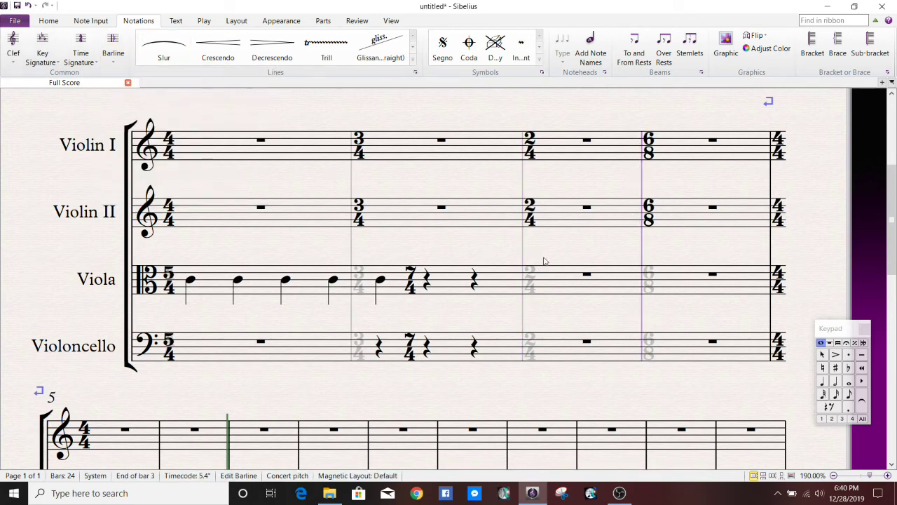
key(Escape)
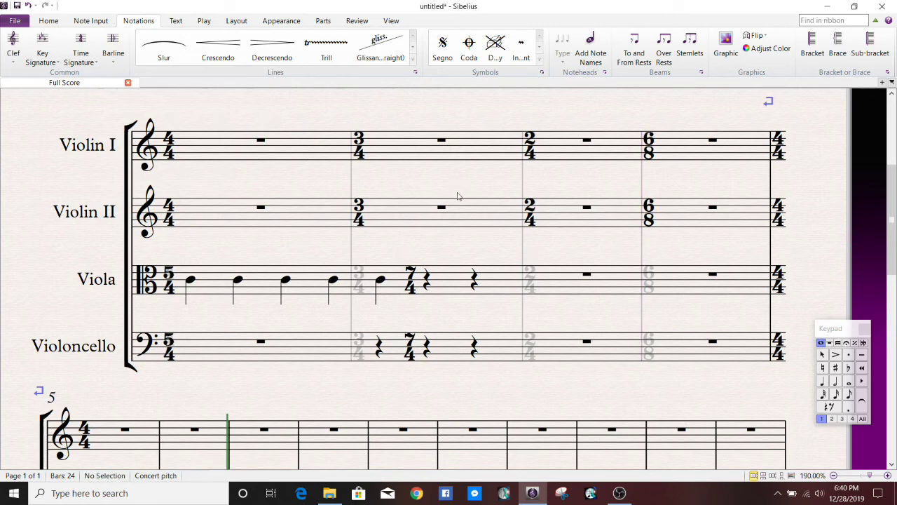
- Nudge the viola and cello 7/4 time signatures two steps to the left
click(410, 279)
ctrl+click(412, 348)
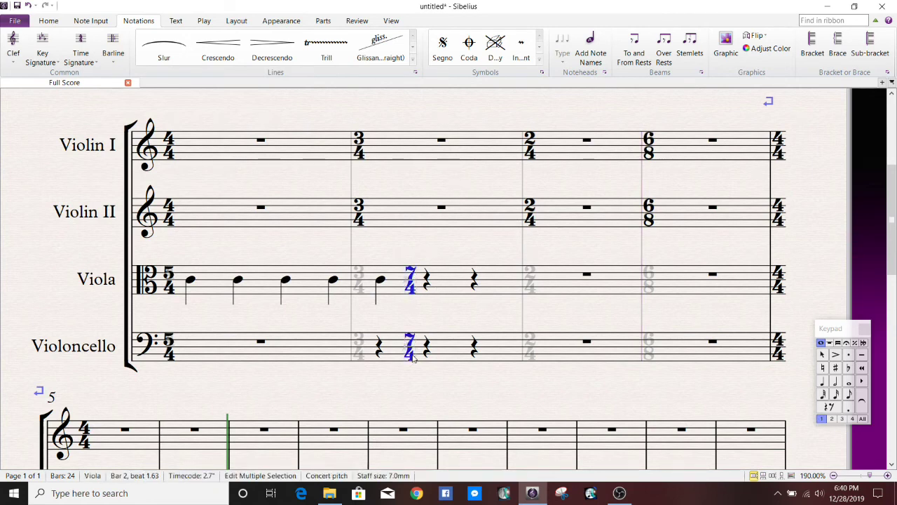
key(Left)
key(Left)
key(Left)
key(Left)
key(Left)
key(Left)
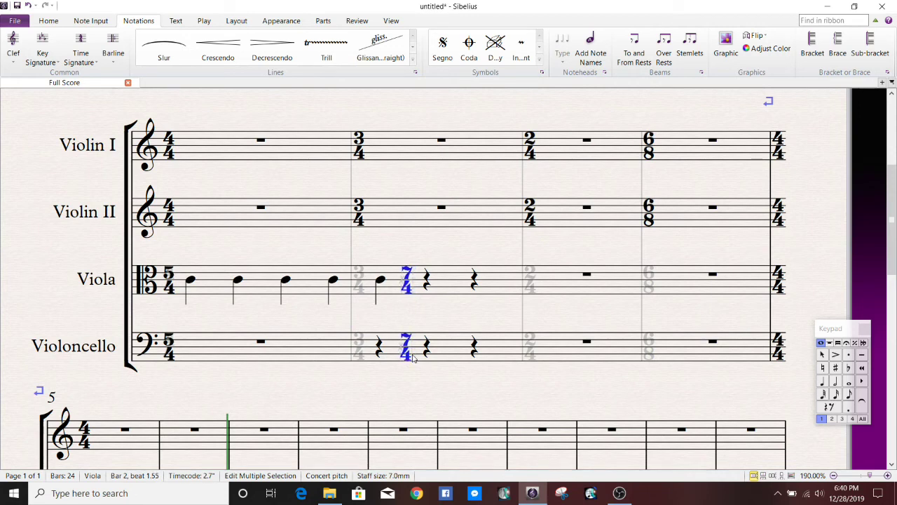
key(Left)
key(Left)
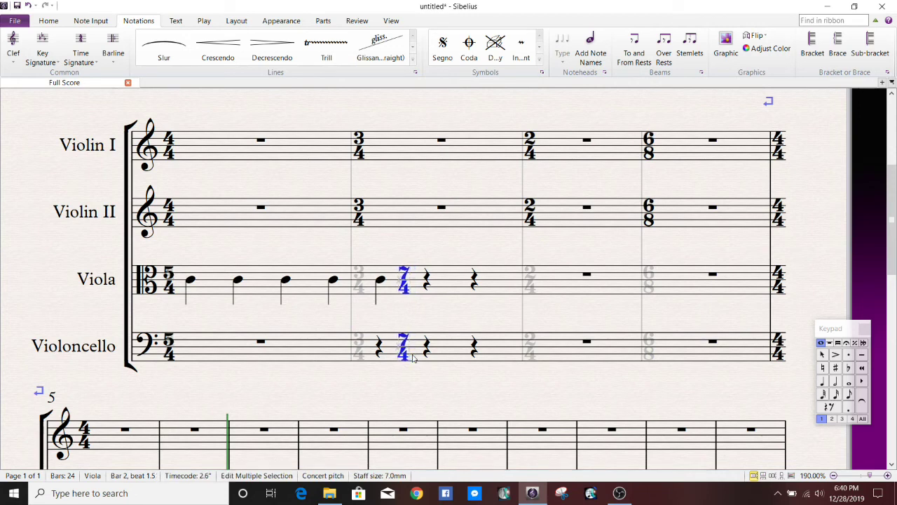
key(Escape)
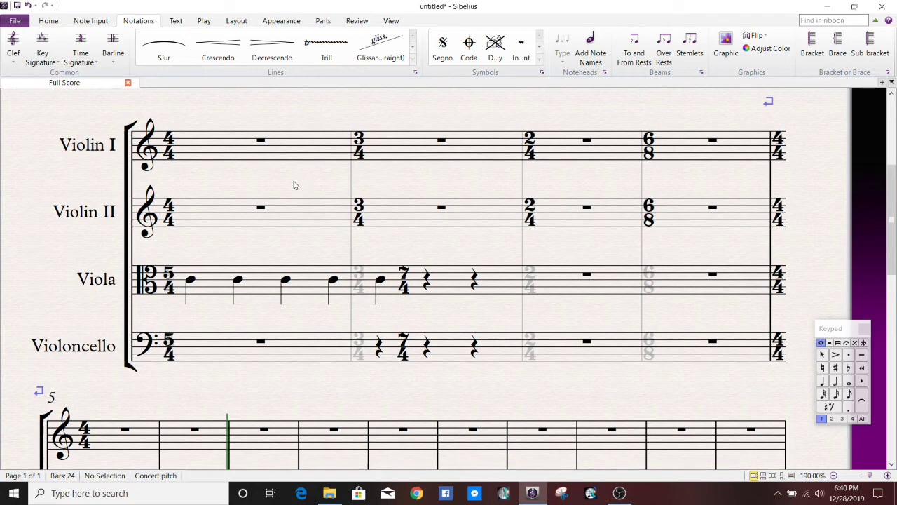
- Place a plain vertical line from the Lines gallery at the start of Violin I bar 2
key(l)
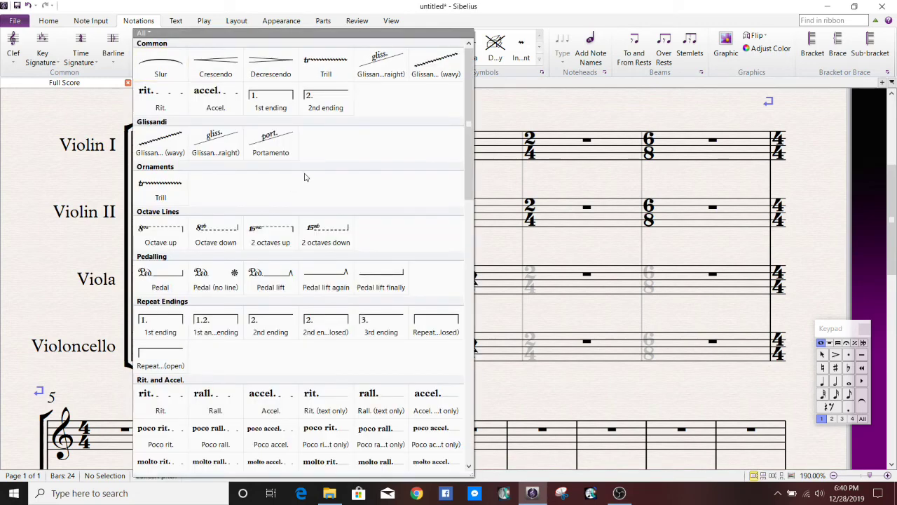
scroll(304, 177, down, 8)
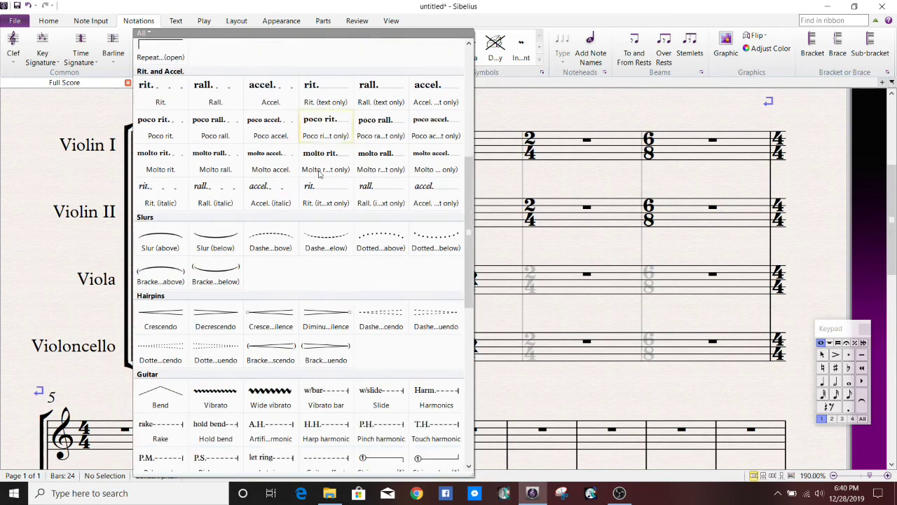
scroll(319, 173, down, 9)
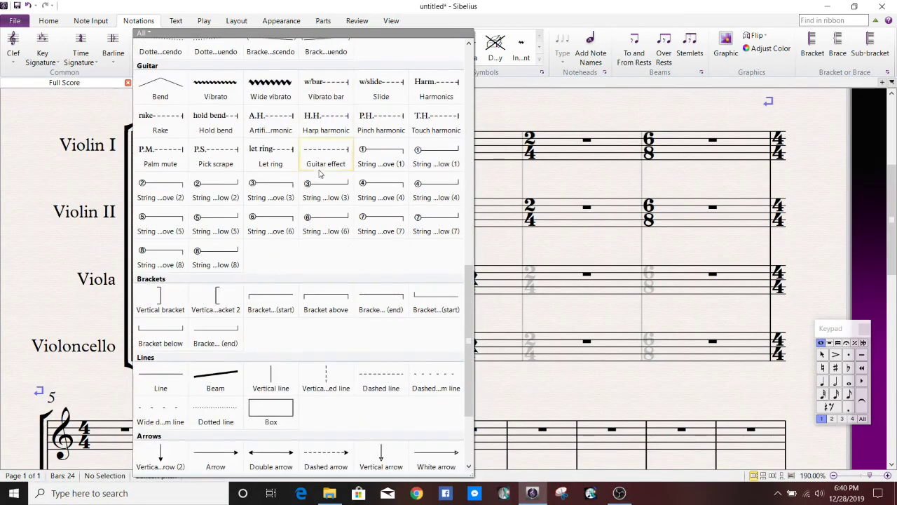
scroll(319, 174, down, 3)
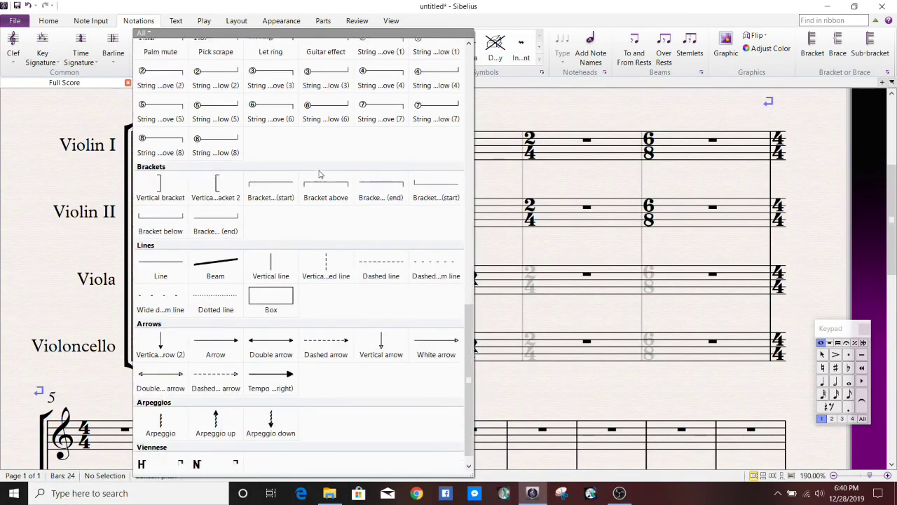
click(273, 267)
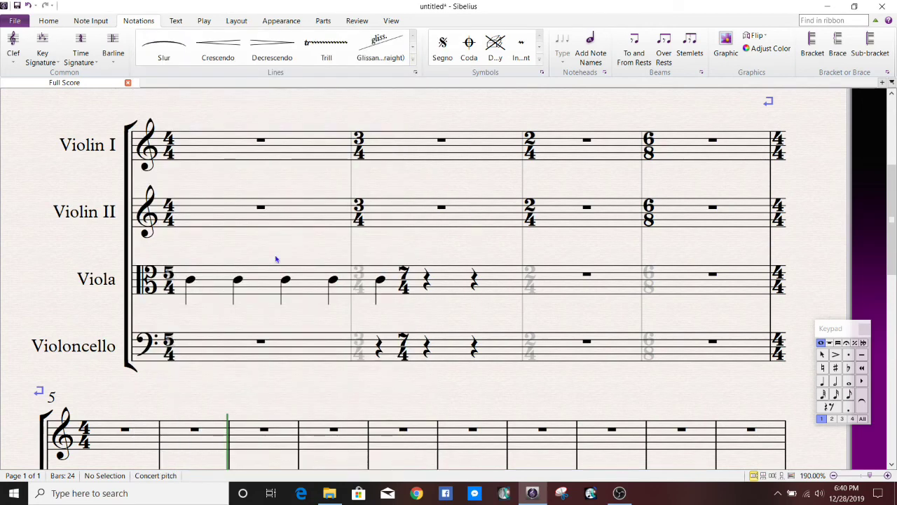
click(352, 137)
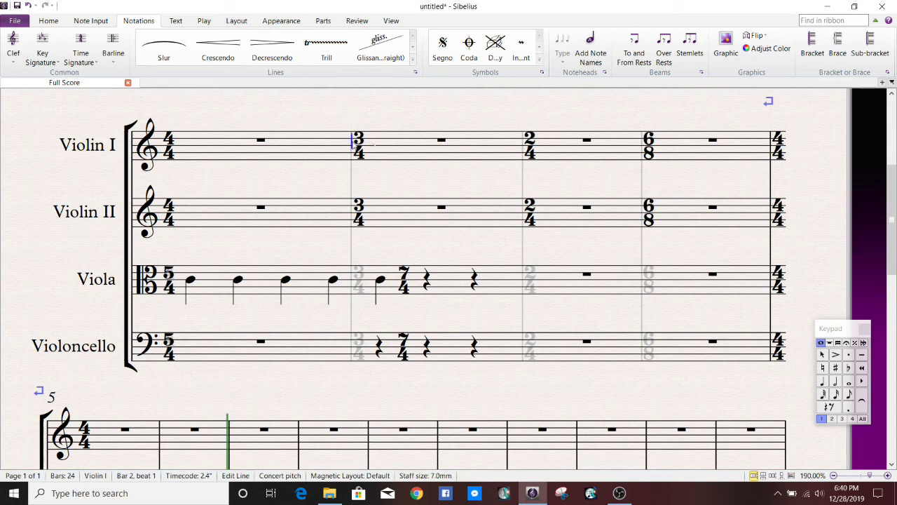
- Extend the vertical line down through the Violin II staff
click(887, 475)
click(887, 475)
click(887, 476)
click(888, 476)
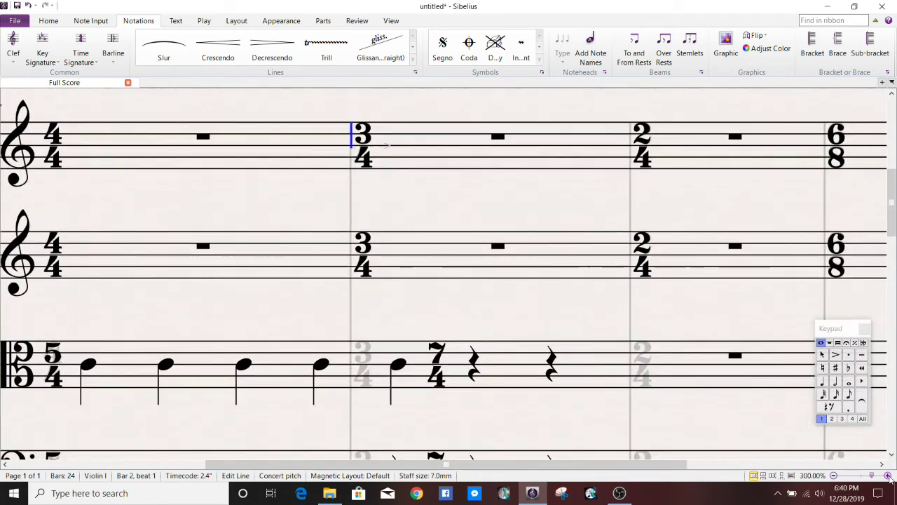
click(887, 476)
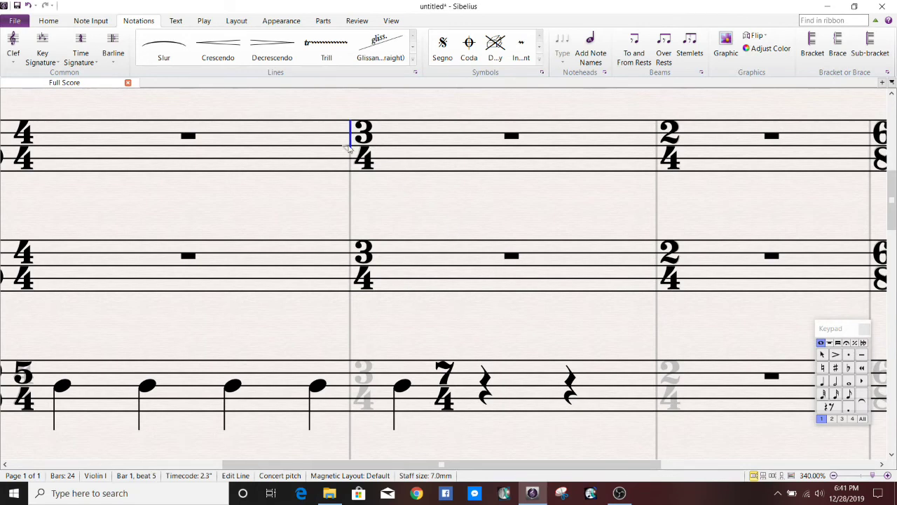
drag(348, 151, 348, 291)
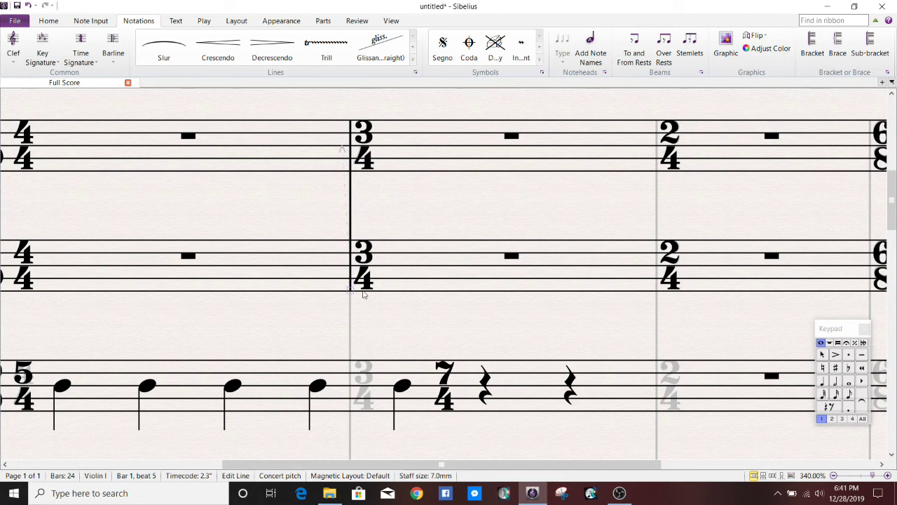
click(414, 307)
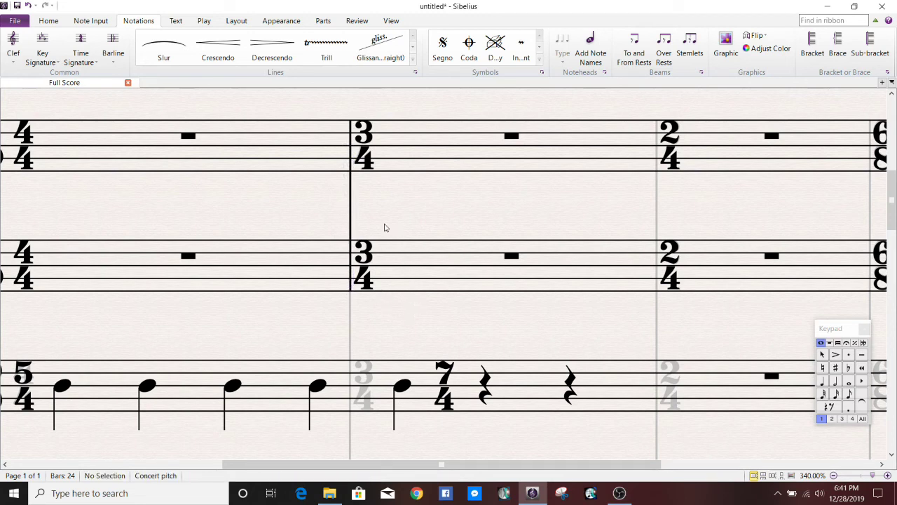
- Copy the vertical line to the 2/4 bar and extend it through Violin II
click(351, 204)
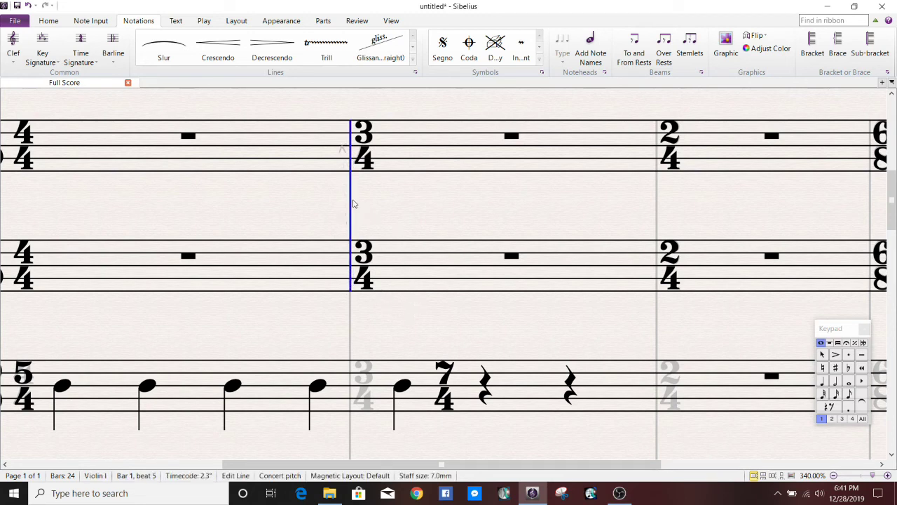
click(656, 189)
click(656, 189)
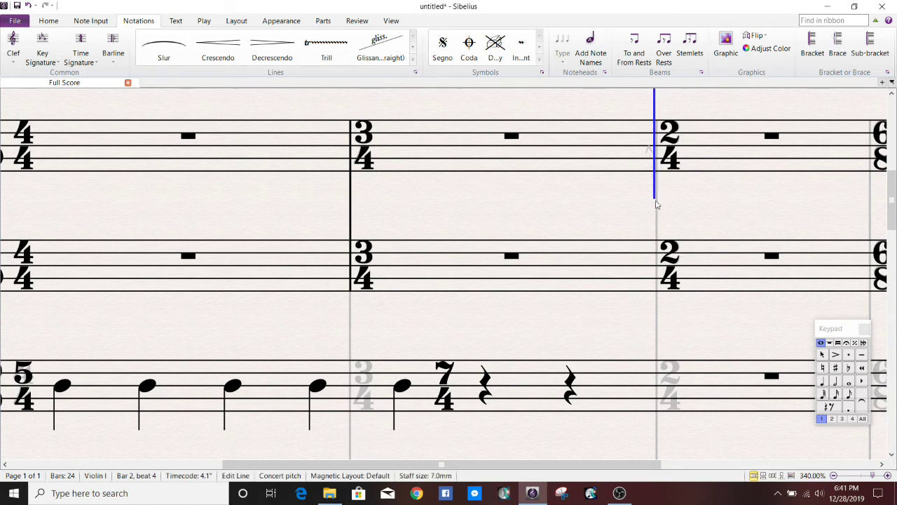
drag(657, 204, 627, 260)
drag(579, 136, 583, 244)
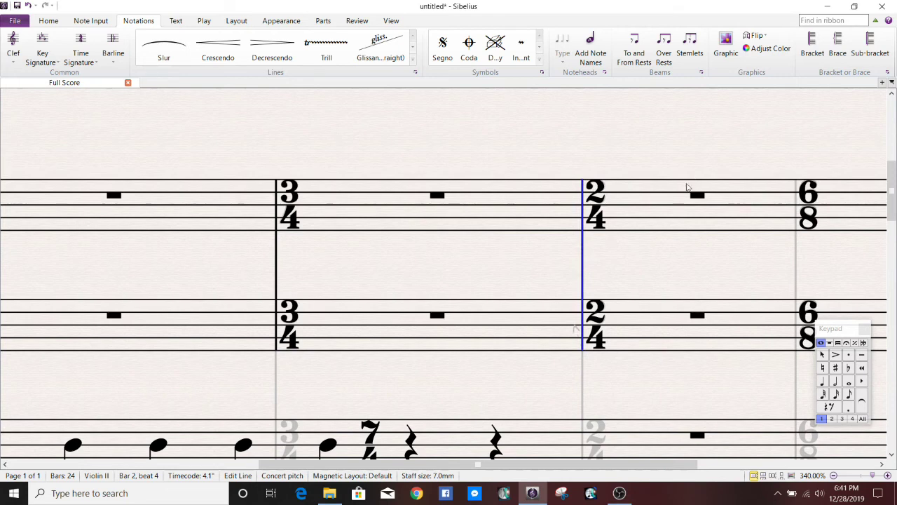
- Copy the vertical line to the 6/8 barline, spanning both violin staves
drag(745, 164, 561, 146)
click(553, 207)
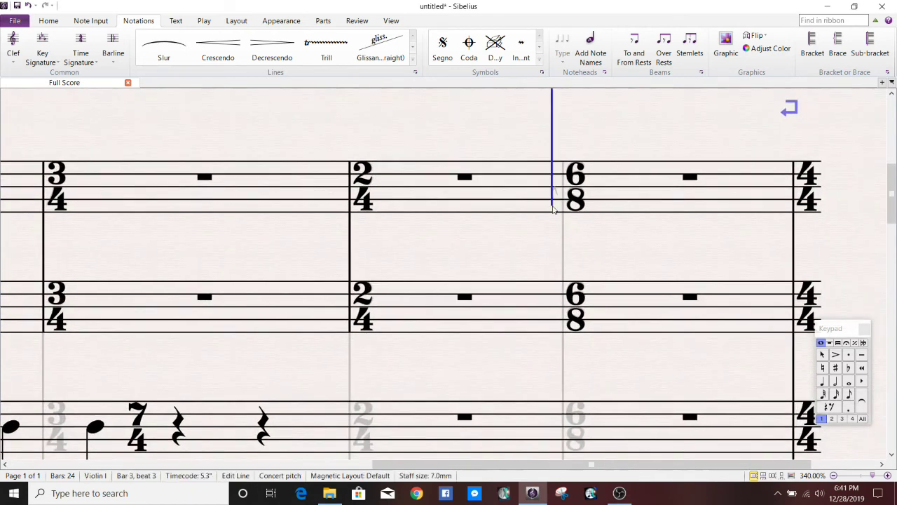
drag(554, 154, 567, 257)
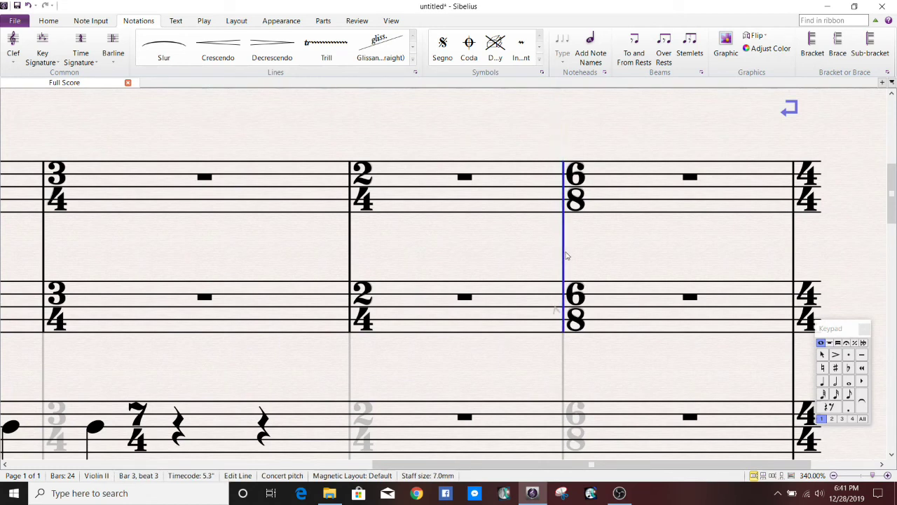
click(600, 266)
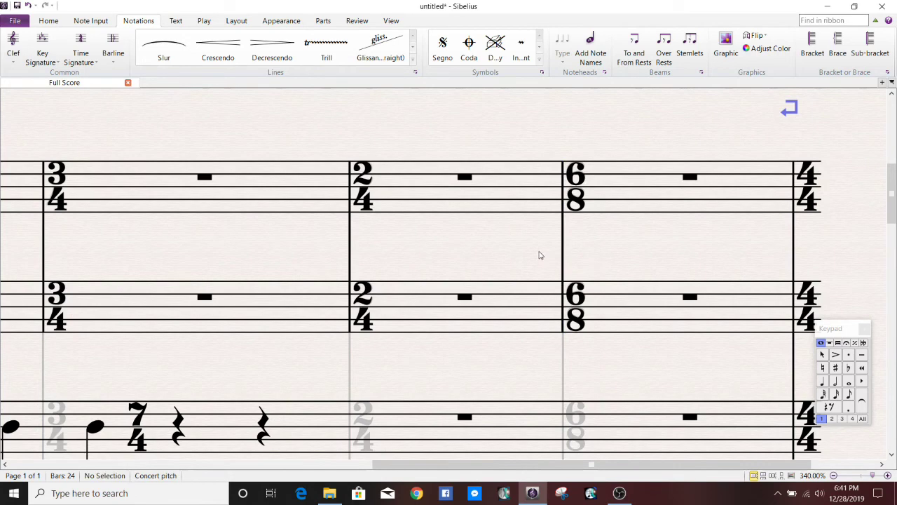
drag(539, 254, 587, 240)
drag(386, 184, 635, 184)
drag(581, 304, 507, 156)
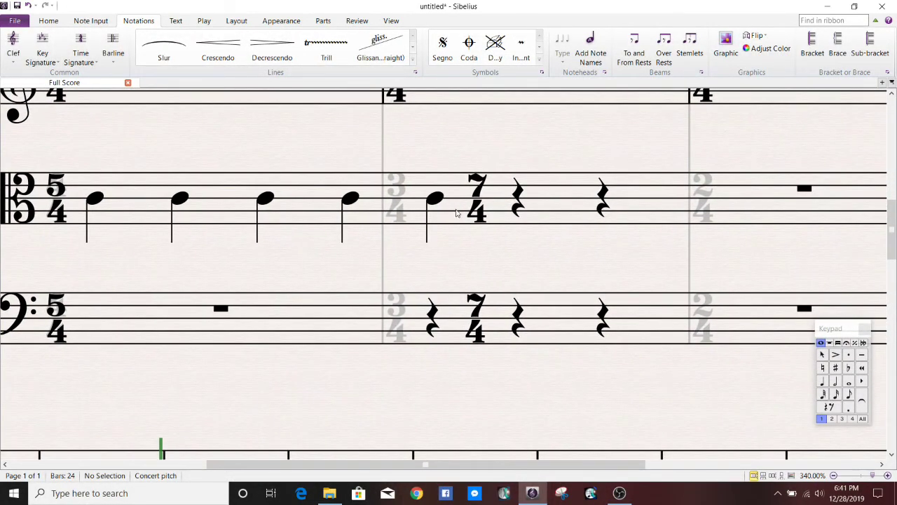
- Place a vertical line before the viola's 7/4 and extend it through the cello staff
click(459, 232)
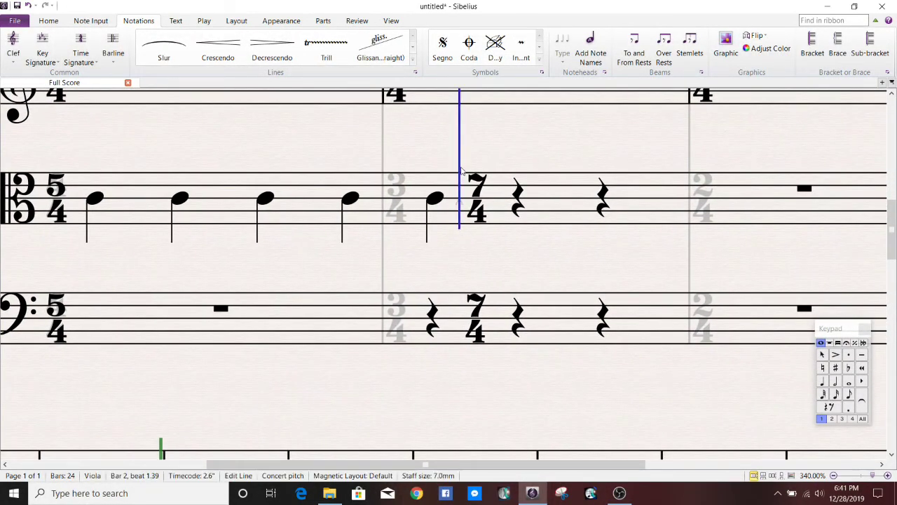
drag(461, 160, 459, 274)
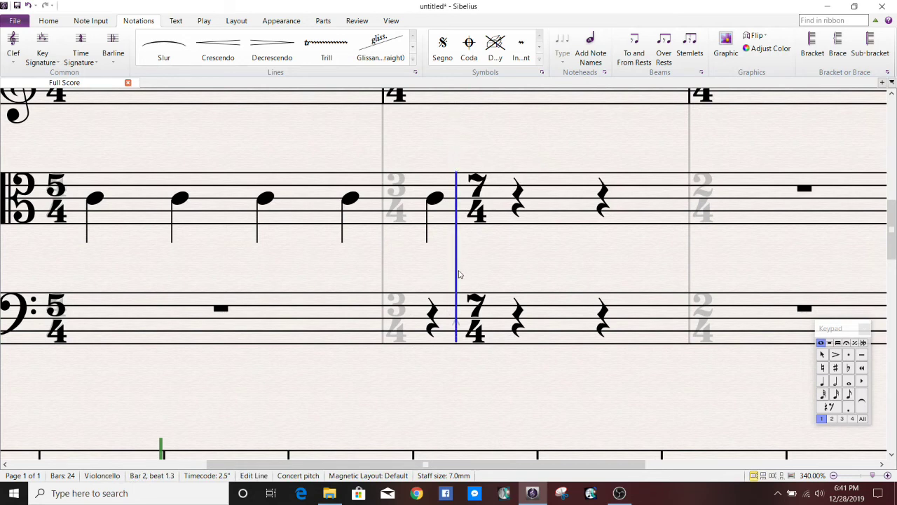
drag(672, 140, 458, 344)
click(458, 344)
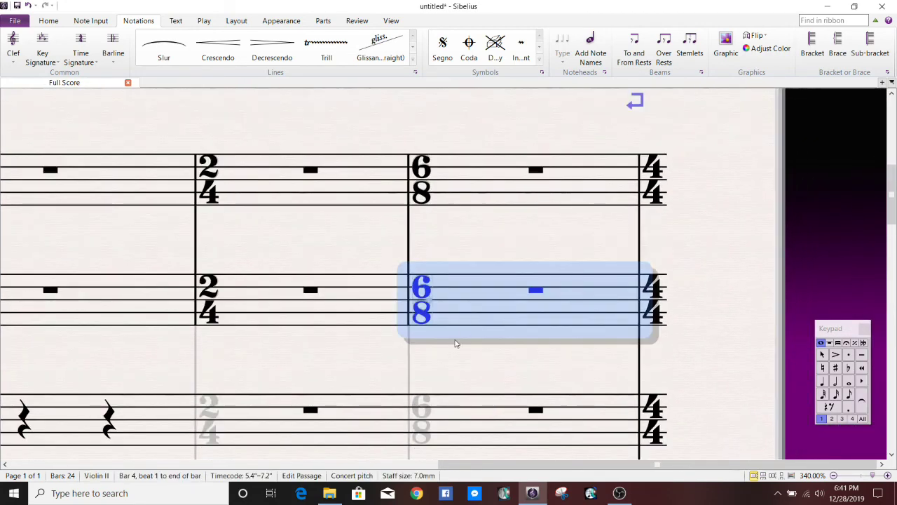
click(379, 371)
drag(379, 370, 683, 190)
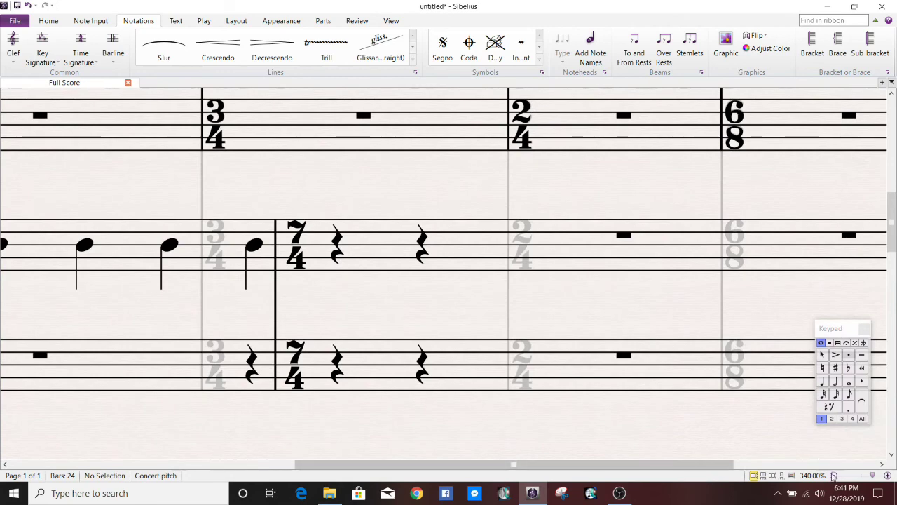
click(833, 475)
click(833, 475)
click(834, 475)
click(833, 476)
click(833, 475)
click(834, 475)
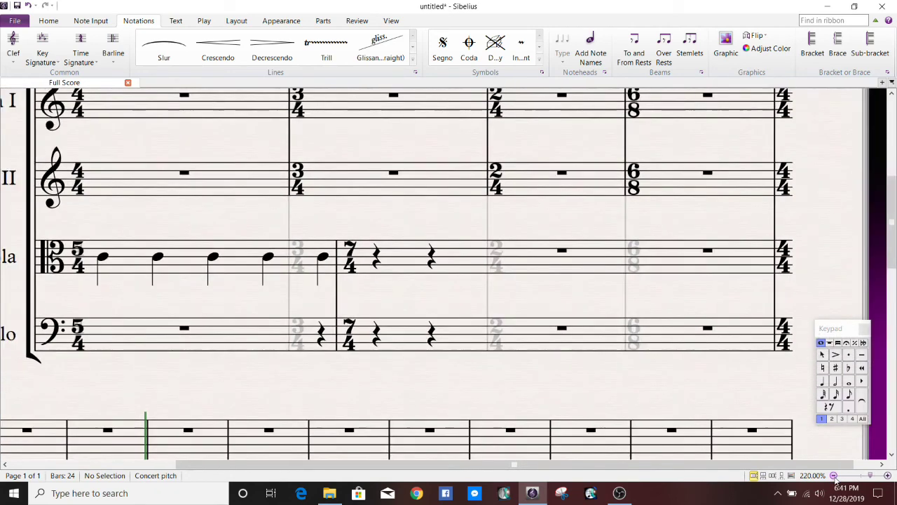
click(833, 476)
click(834, 475)
click(833, 475)
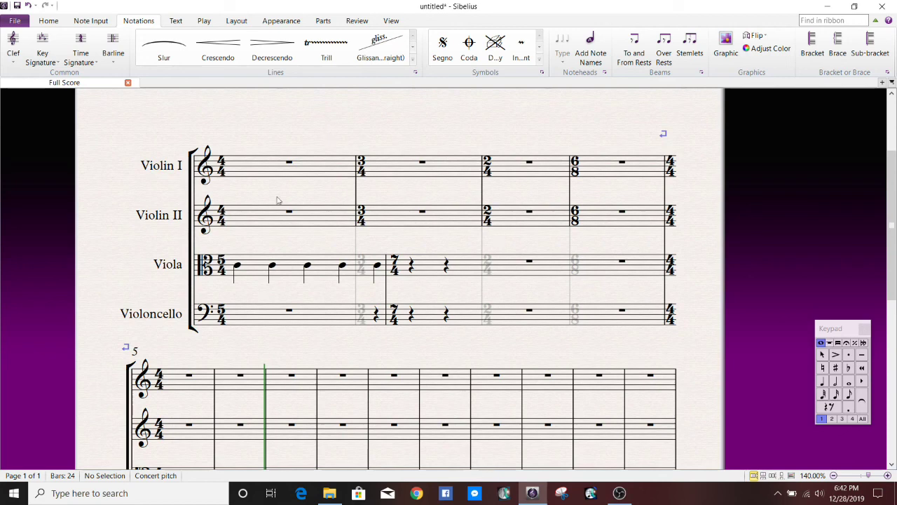
- Open File > Print and zoom the page preview in three times
click(15, 20)
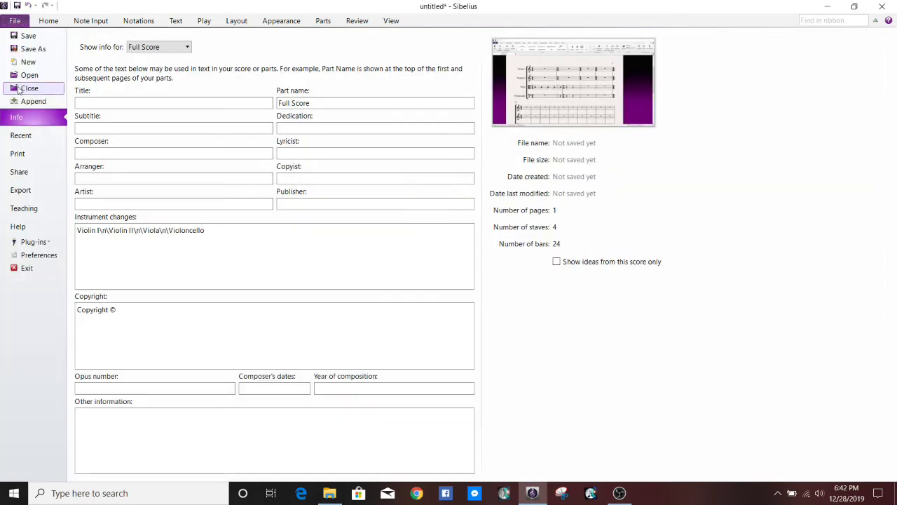
click(28, 154)
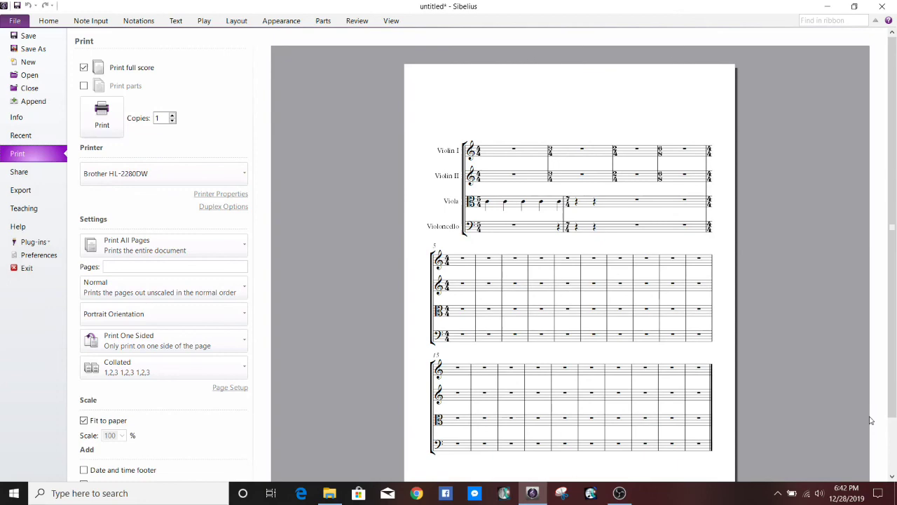
scroll(888, 235, down, 1)
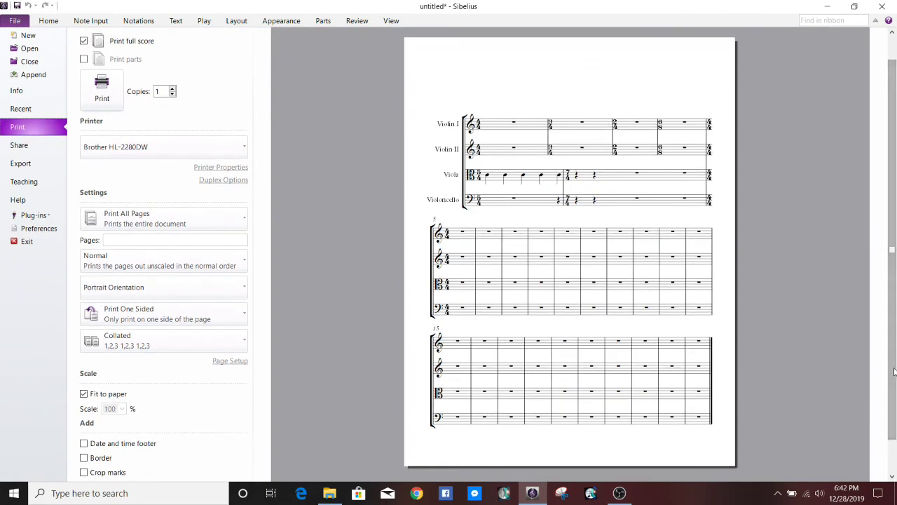
scroll(870, 421, down, 2)
click(869, 461)
click(869, 461)
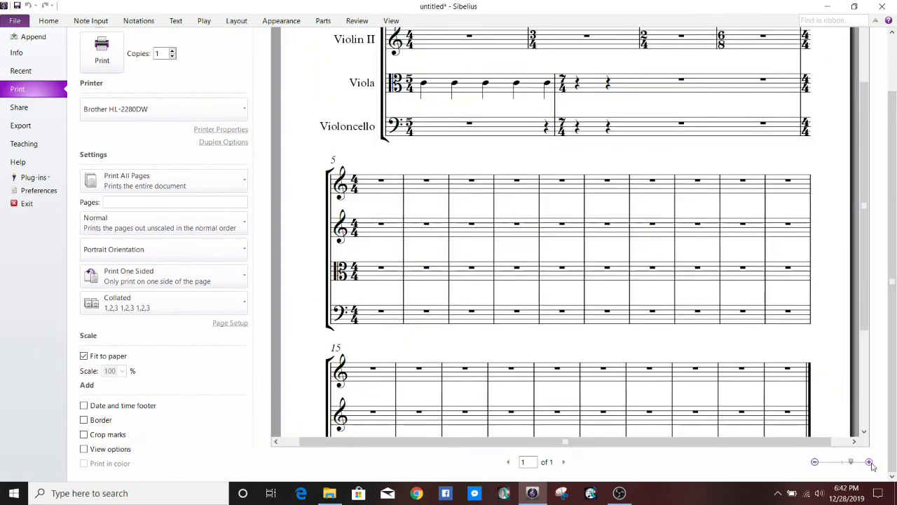
click(870, 462)
scroll(865, 252, up, 3)
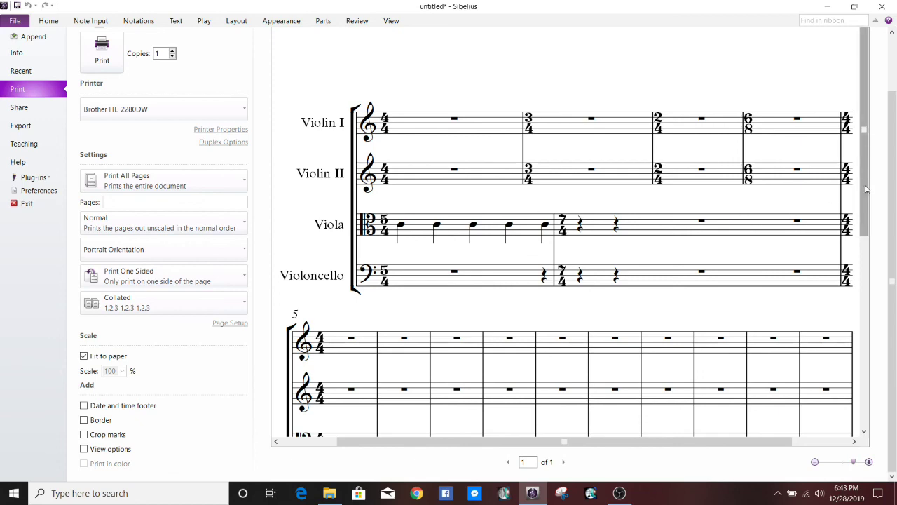
drag(866, 189, 861, 177)
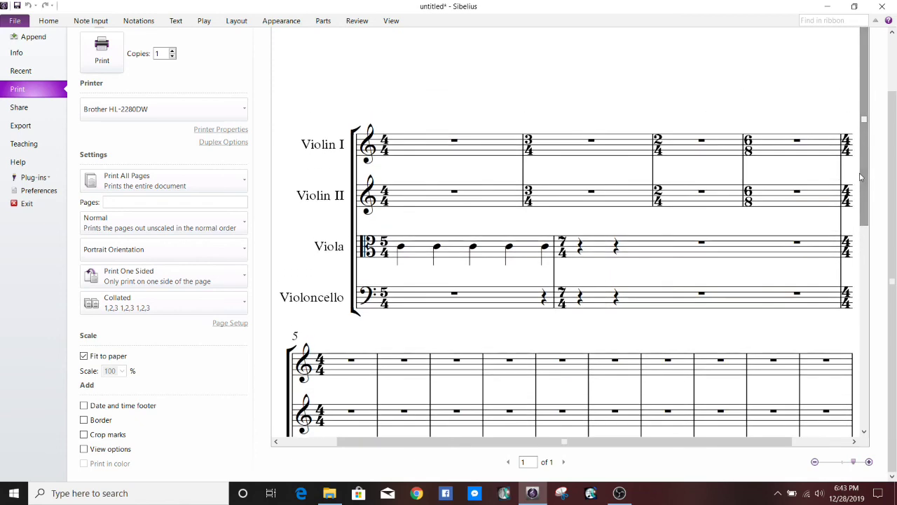